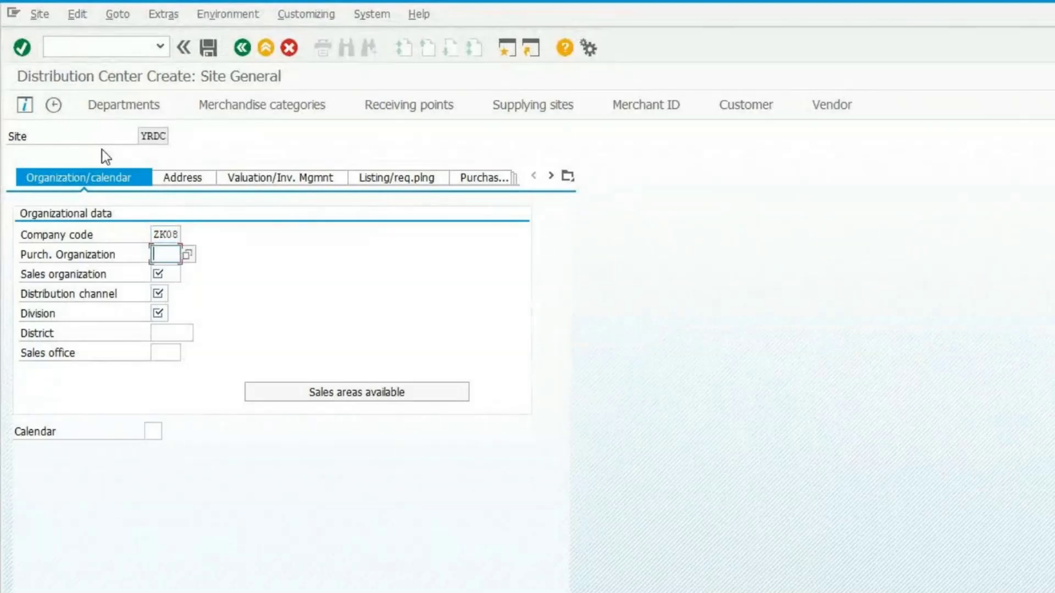
Fill in site YRDC's organizational data with purchasing organization ZK08, sales organization ZK09, distribution channel ZW and division ZA.
text(ZK08)
key(Tab)
text(ZK09)
key(Tab)
key(alt+Tab)
text(ZW)
key(Tab)
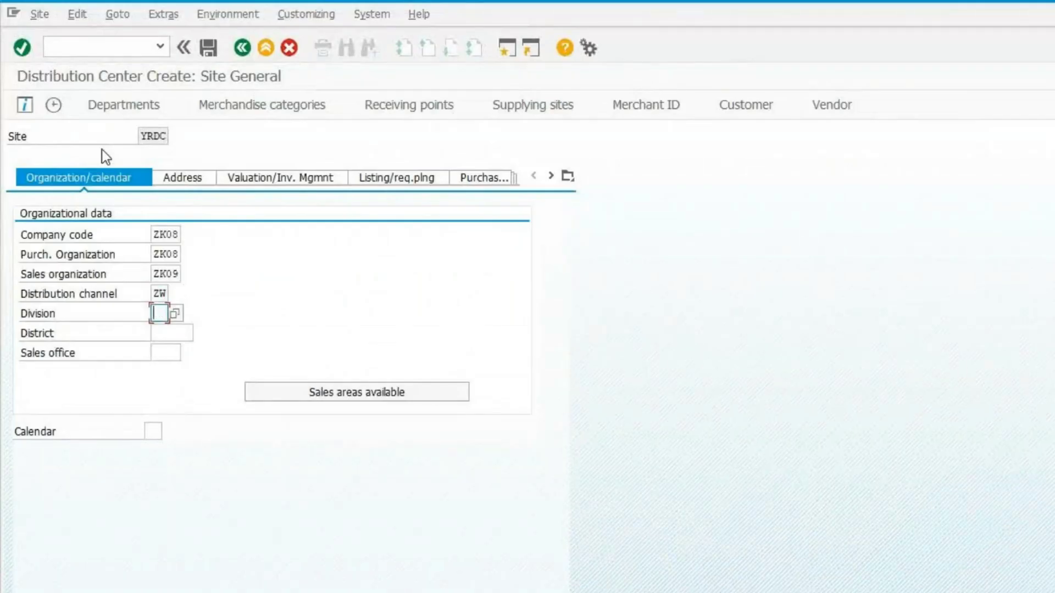
text(ZA)
key(Return)
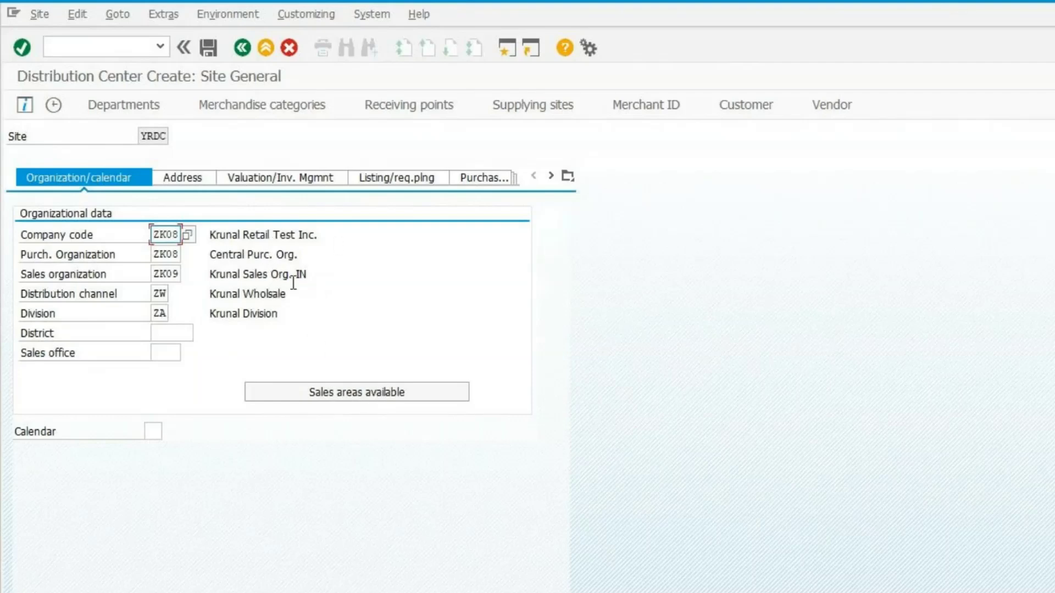
Cancel the distribution center creation and leave the site creation transaction.
click(289, 48)
click(217, 358)
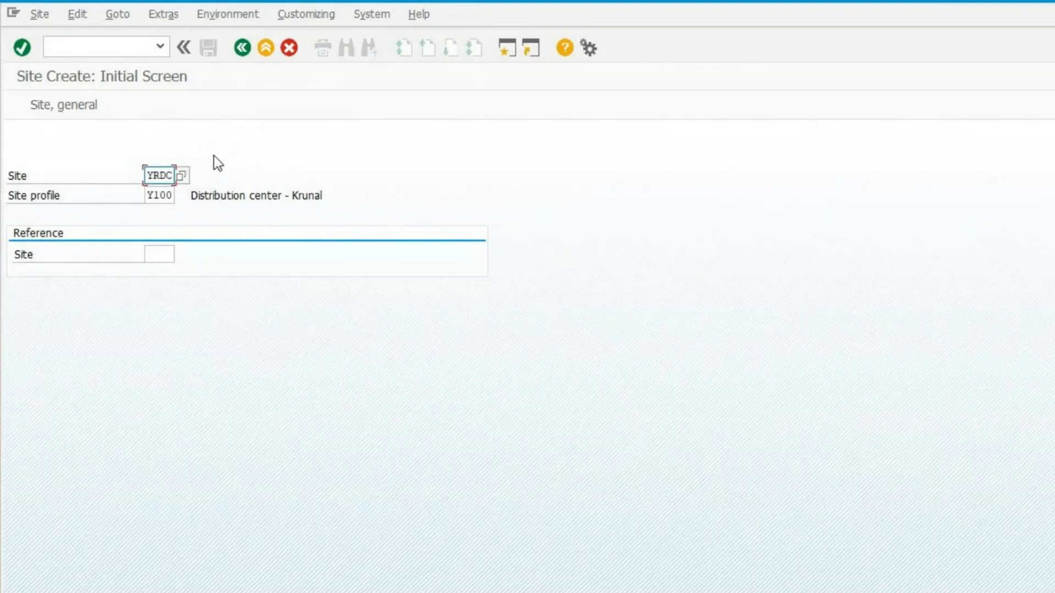
click(289, 47)
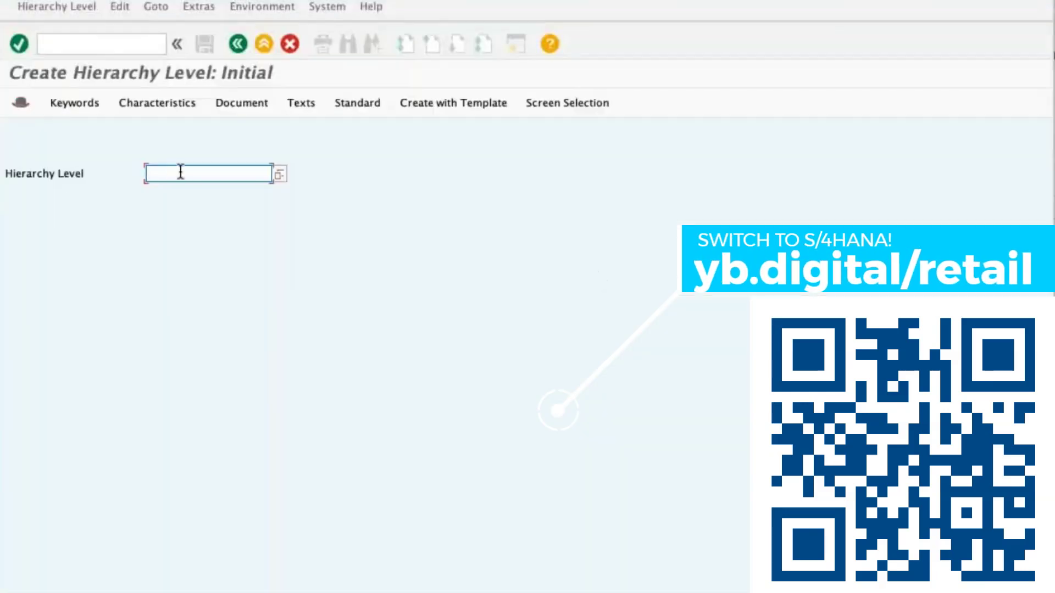
Create hierarchy level ABCINC with the description ABC INC and save it.
text(ABCINC)
key(Return)
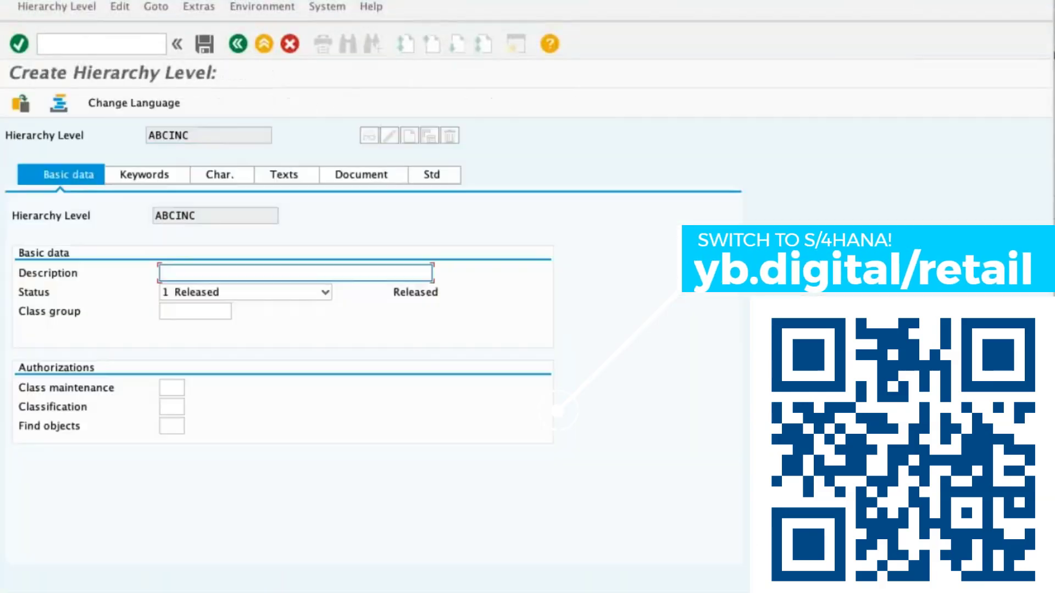
text(ABC INC)
key(ctrl+s)
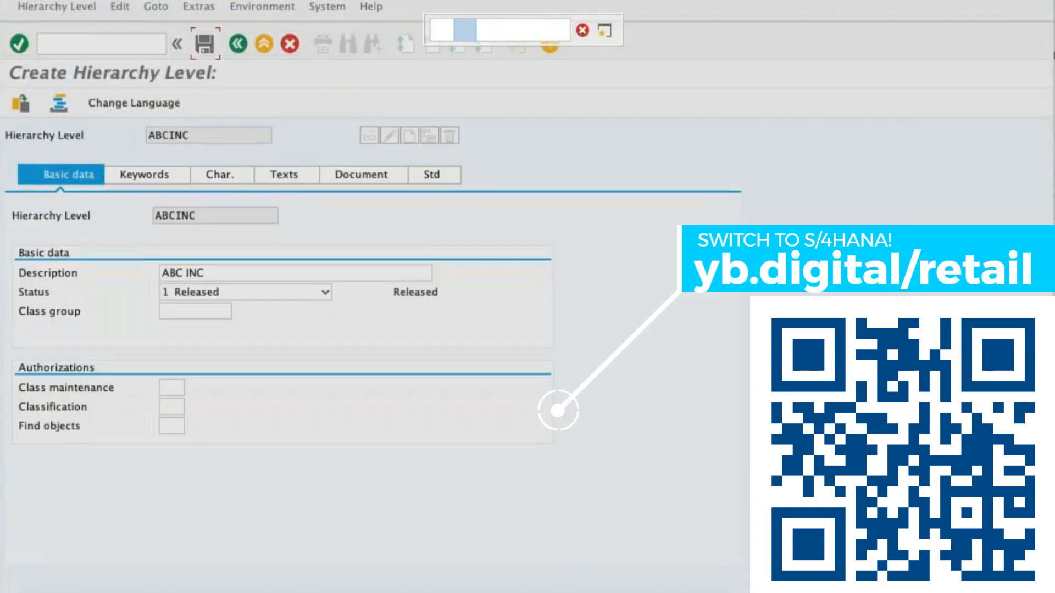
Copy Grocerry from the level 2 row of the spreadsheet and create a hierarchy level with that name and description in SAP.
key(super+Tab)
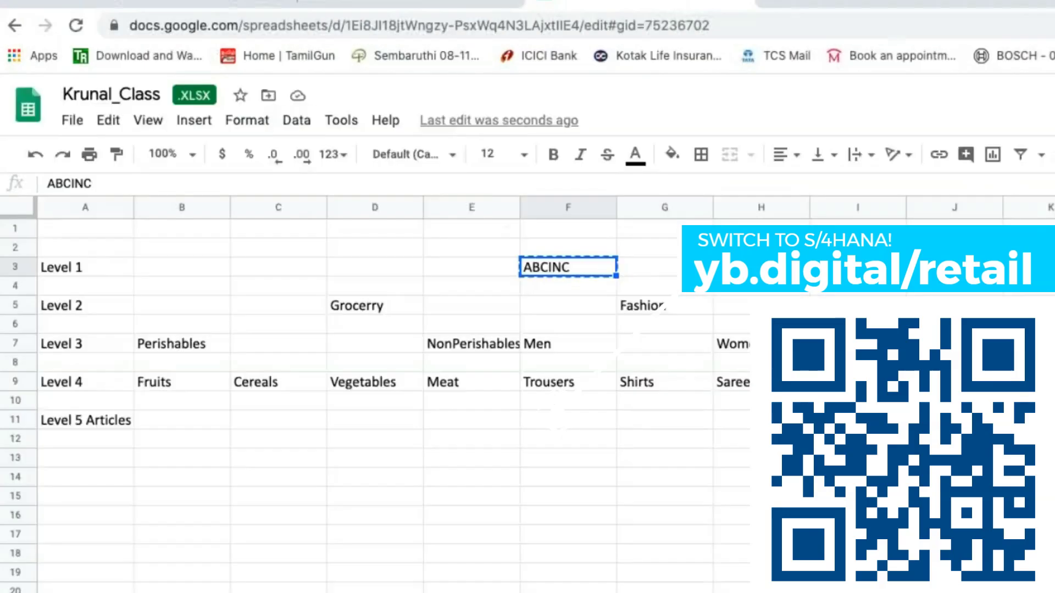
click(357, 308)
key(super+c)
key(super+Tab)
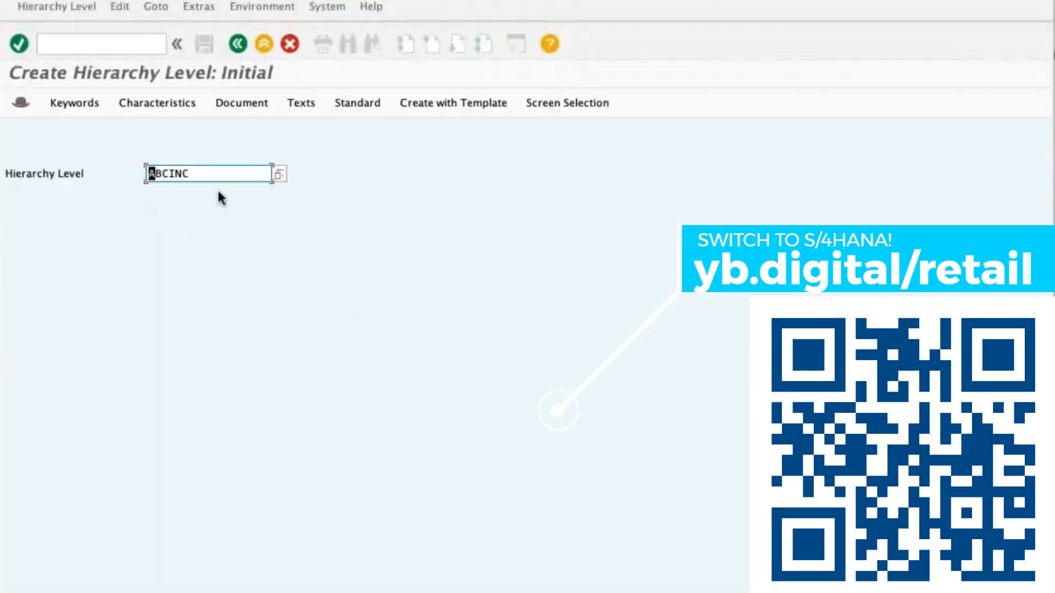
key(super+a)
key(BackSpace)
key(super+v)
key(Return)
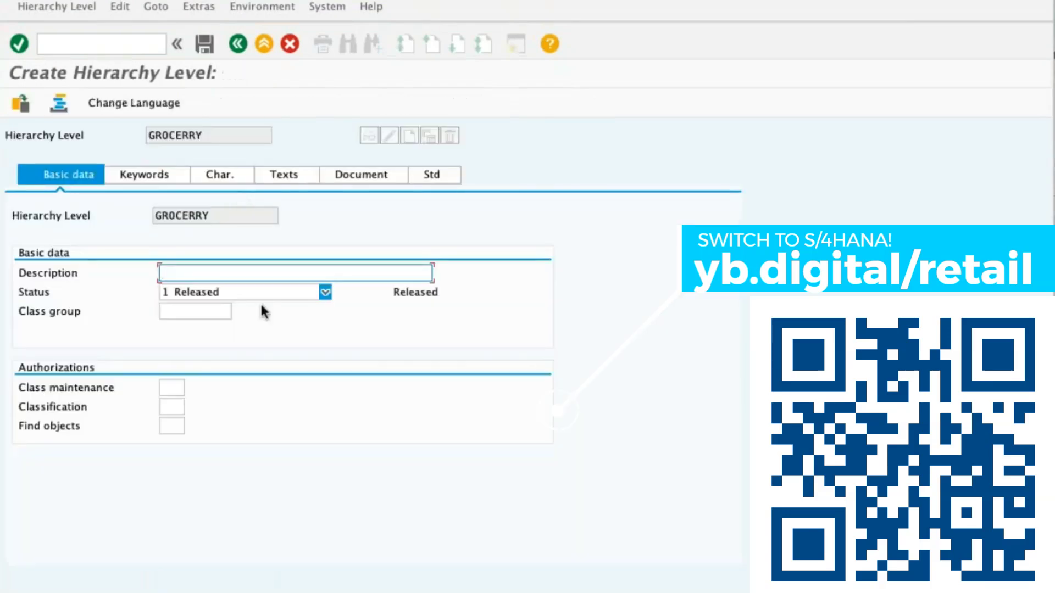
key(super+v)
Copy Fashion from the spreadsheet's level 2 row, create a hierarchy level with that name and description in SAP, and save it.
key(super+Tab)
click(679, 312)
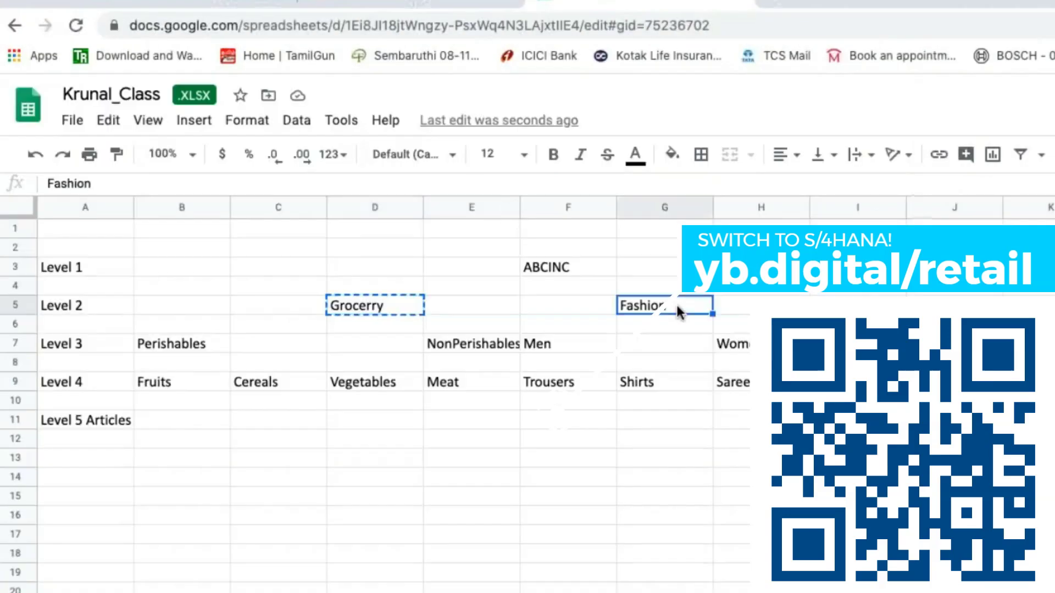
key(super+c)
key(super+Tab)
key(super+a)
key(BackSpace)
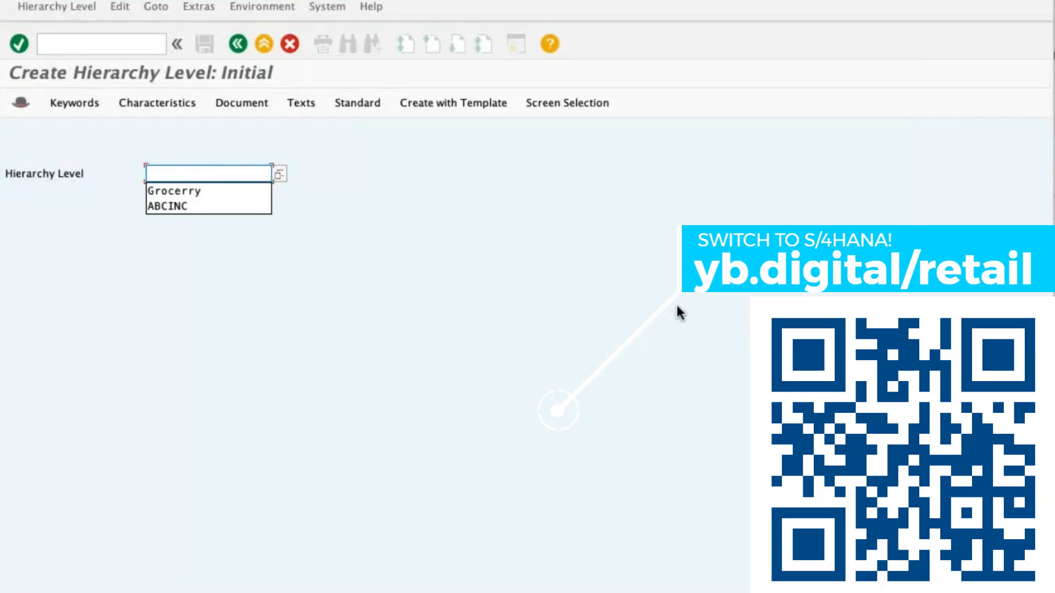
key(super+v)
key(Return)
key(super+v)
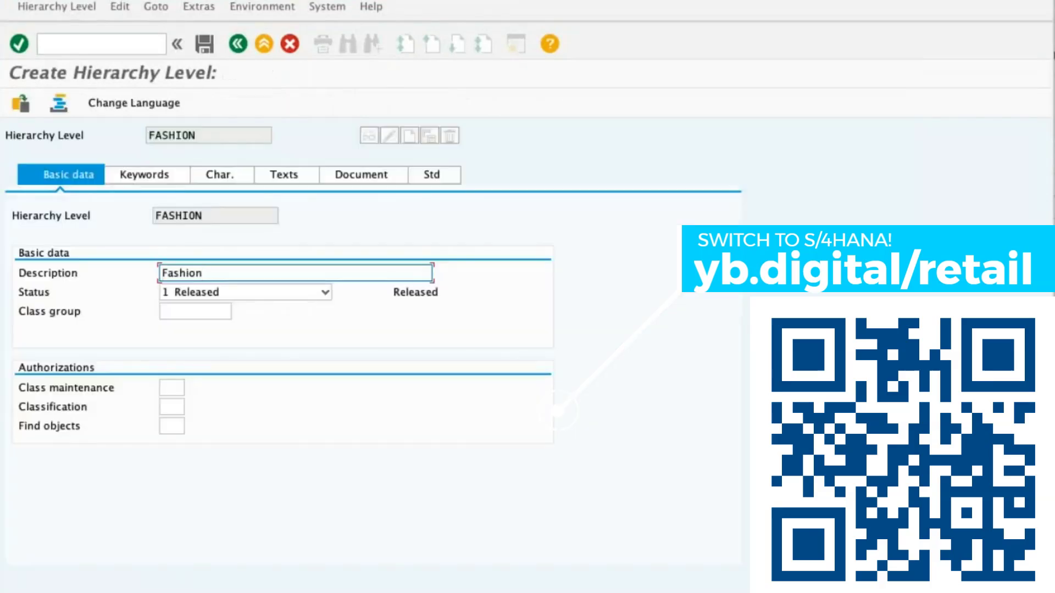
key(super+s)
click(710, 511)
click(204, 44)
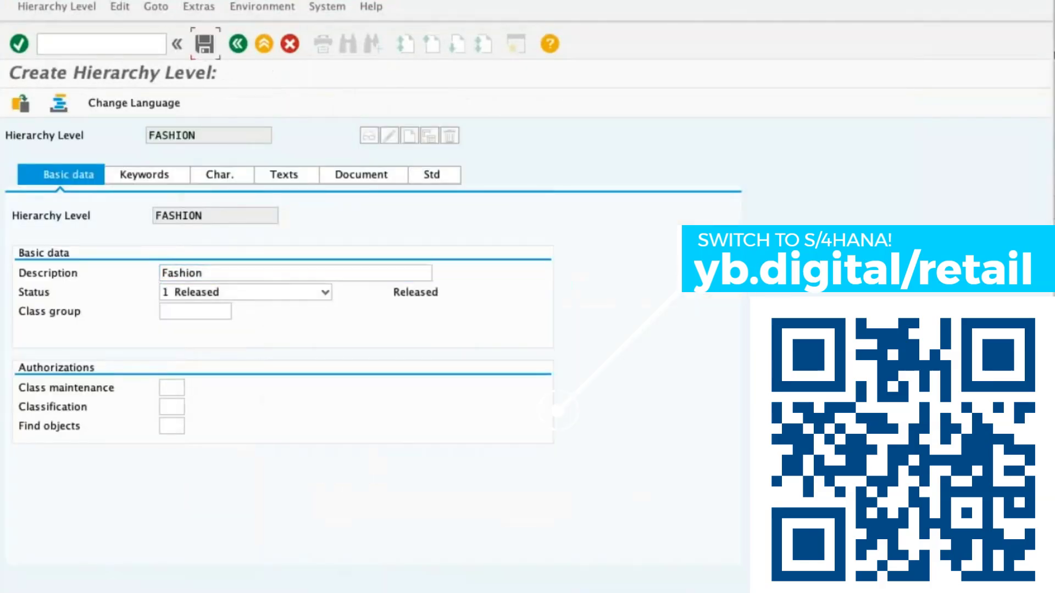
Copy Electronics from the spreadsheet's level 2 row and create a hierarchy level with that name and description in SAP.
key(super+Tab)
click(956, 307)
key(super+c)
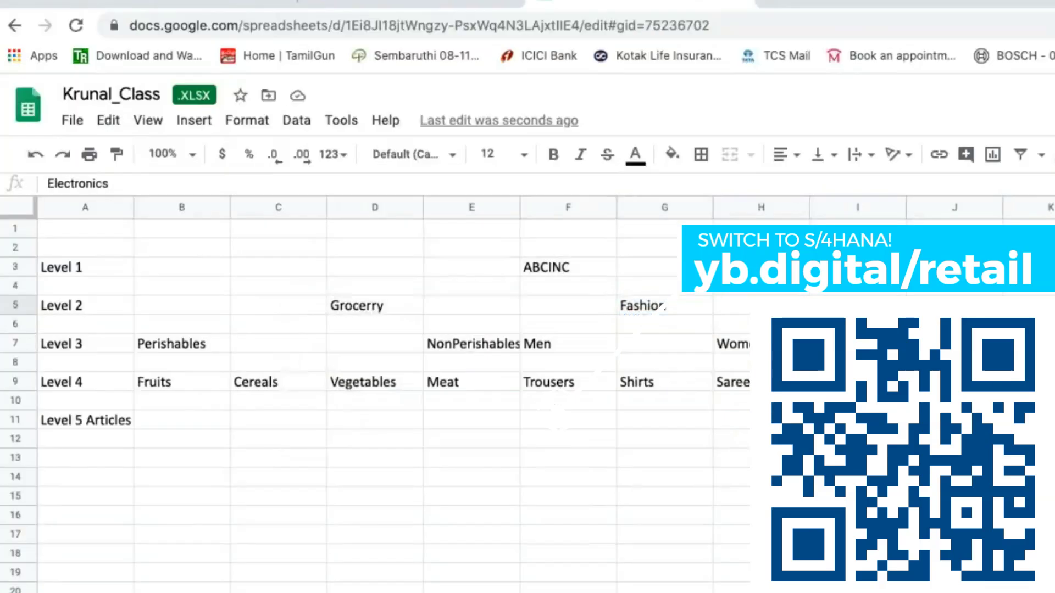
key(super+Tab)
key(super+a)
key(BackSpace)
key(super+v)
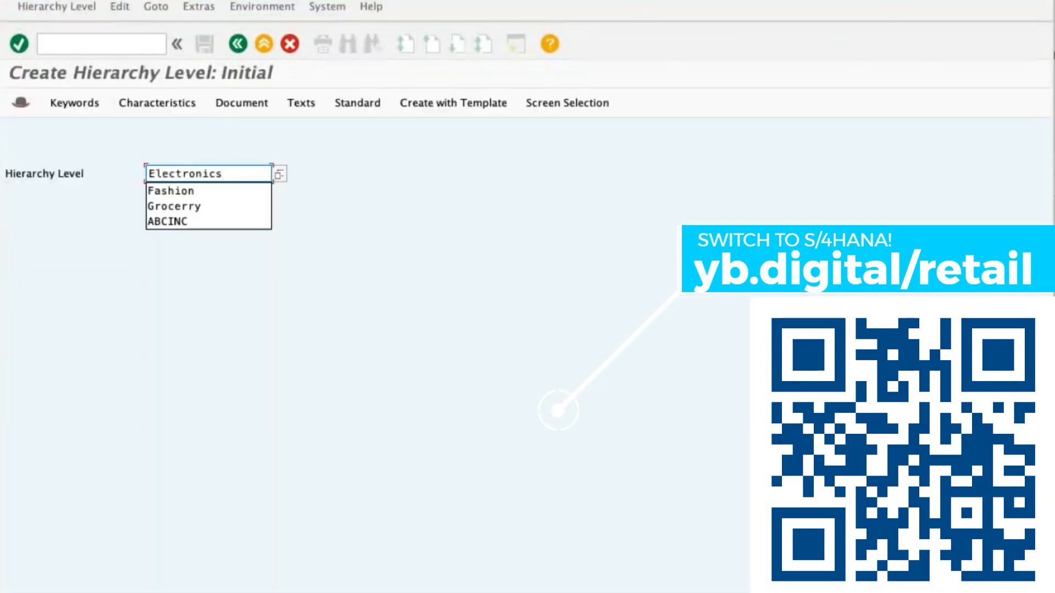
key(Return)
key(super+v)
key(super+s)
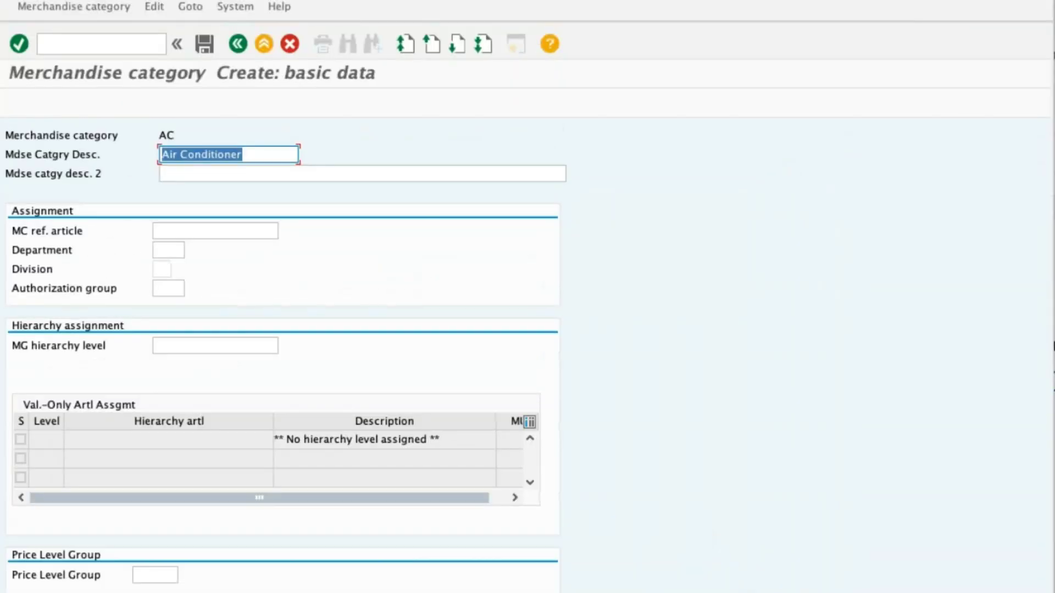
Copy the Air Conditioner description into merchandise category AC's second description and assign the category to hierarchy level HOUSEAPPLIANCES.
key(super+c)
key(Tab)
key(super+v)
click(162, 346)
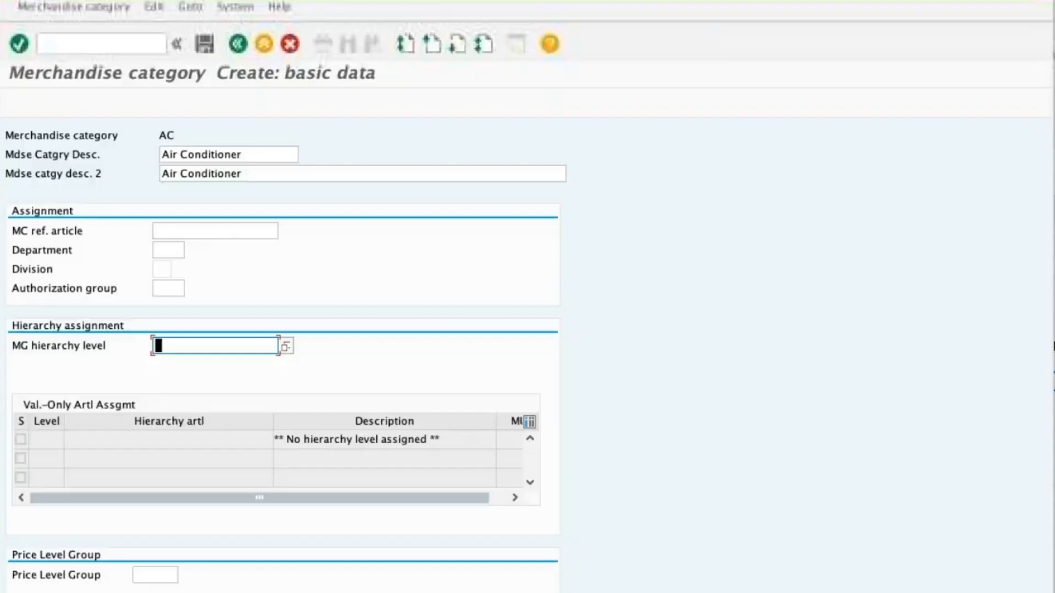
text(HOUSEAPPLIANCES)
key(Return)
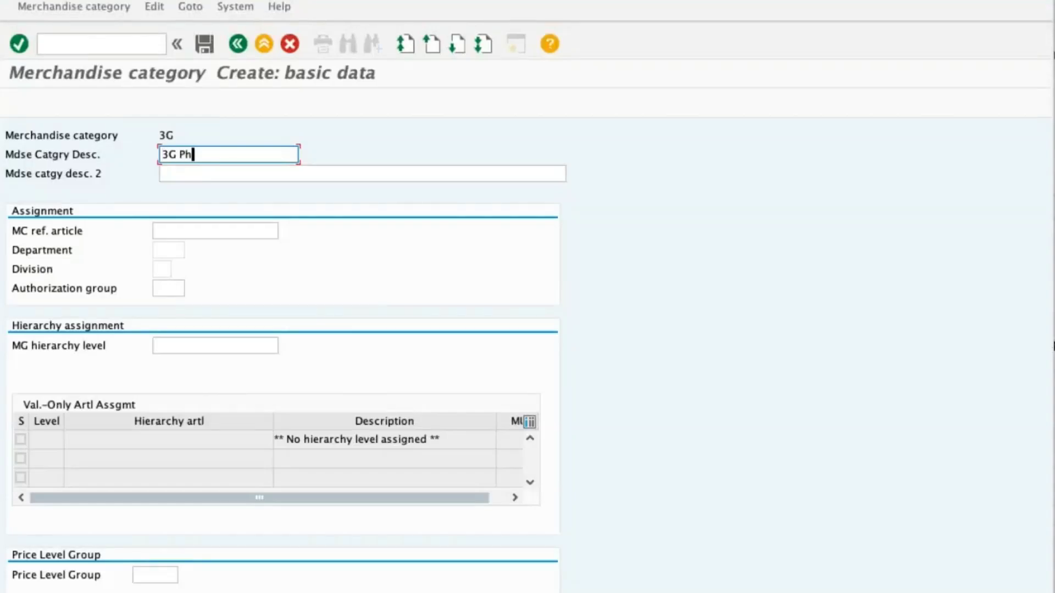
Enter 3G Phones in both description fields of merchandise category 3G.
text(ones)
key(Tab)
text(3g P)
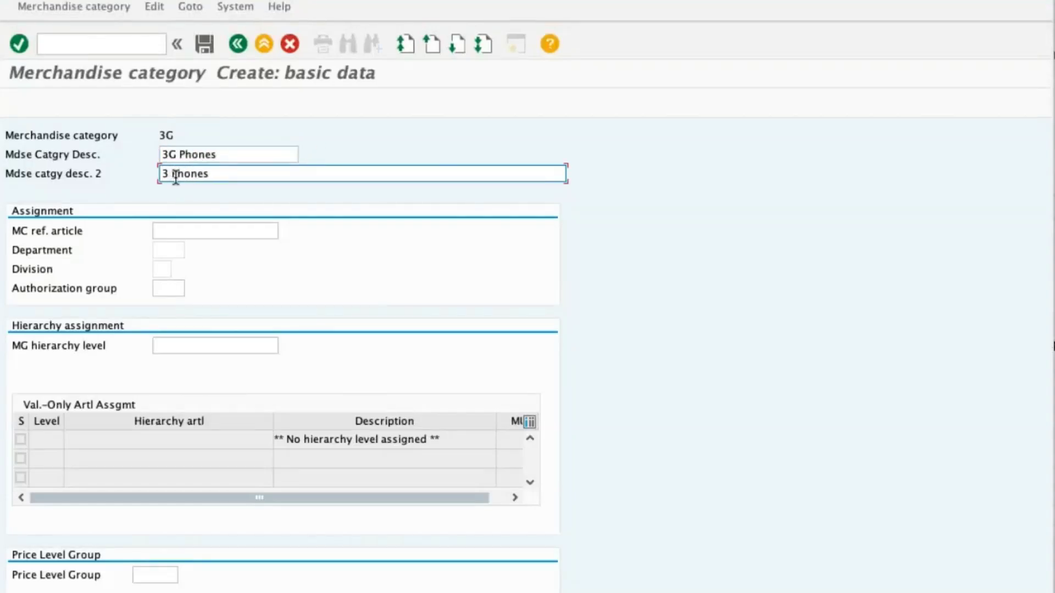
text(G)
right_click(252, 170)
click(241, 173)
key(BackSpace)
key(BackSpace)
key(BackSpace)
key(BackSpace)
key(BackSpace)
key(BackSpace)
text(Phones)
Assign merchandise category 3G to the Mobile hierarchy level and save it.
click(204, 349)
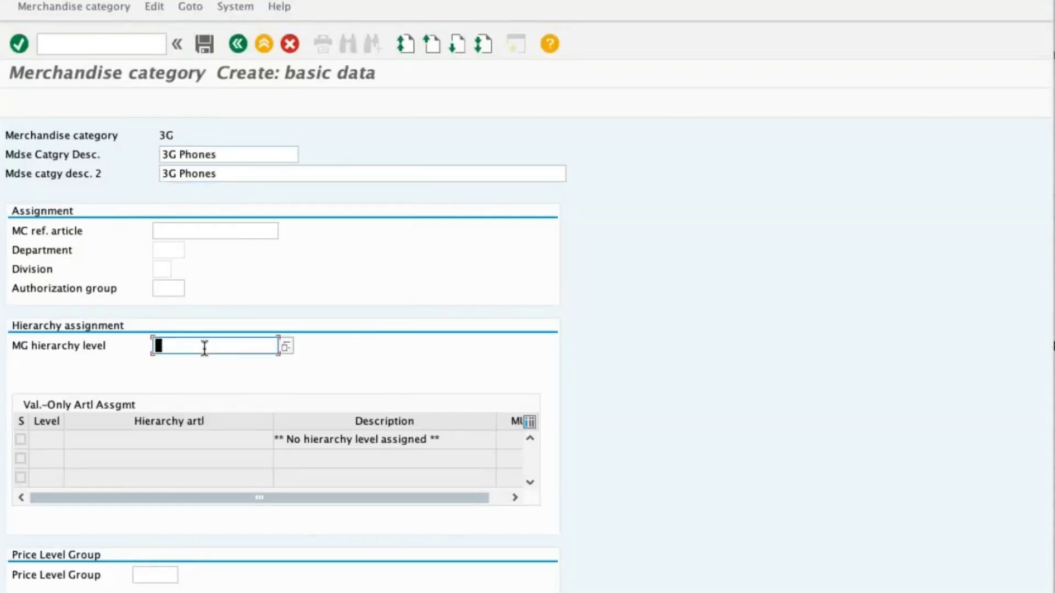
text(Mobile)
key(Return)
click(205, 44)
Start creating merchandise category 5G and enter 5G Phones in both description fields.
key(BackSpace)
key(BackSpace)
text(5G)
key(Return)
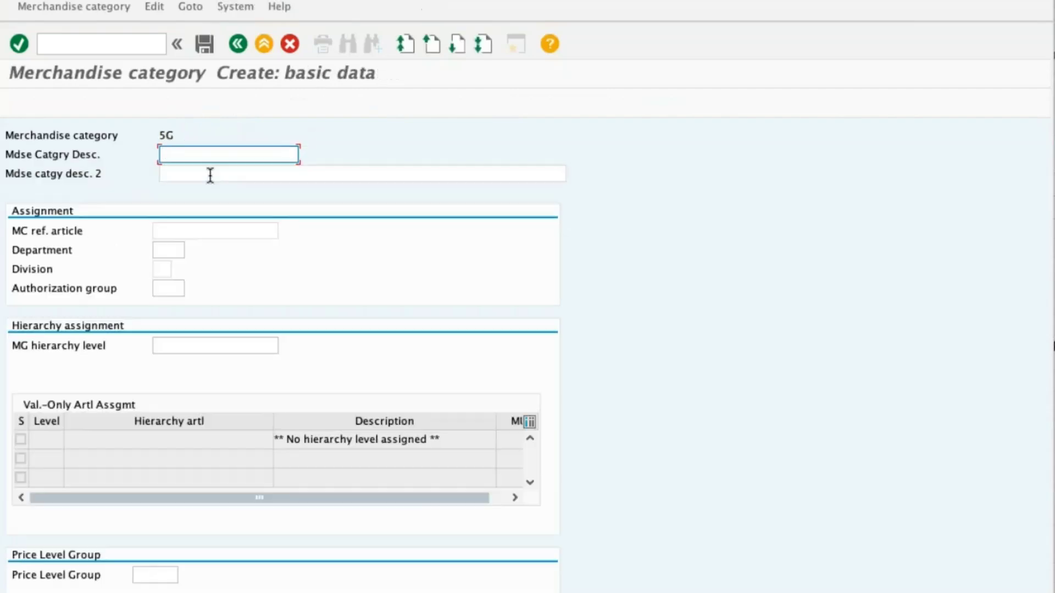
text(%G Phine)
key(Tab)
key(shift+Tab)
key(BackSpace)
key(BackSpace)
key(BackSpace)
key(BackSpace)
key(BackSpace)
key(BackSpace)
key(BackSpace)
key(BackSpace)
text(5G Phones)
key(Tab)
text(5G Phones)
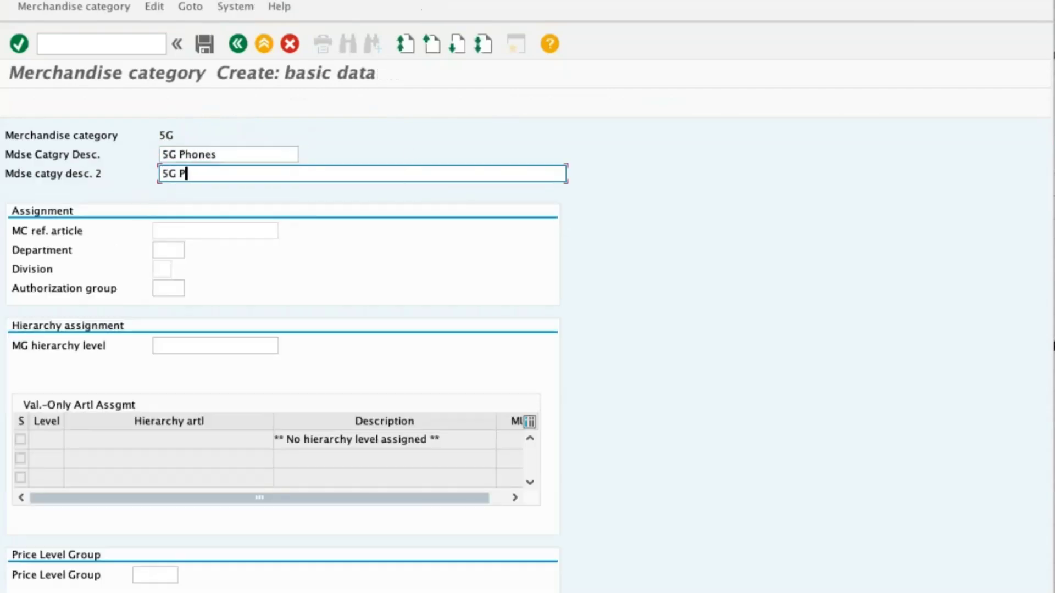
Assign merchandise category 5G to the Mobile hierarchy level and save it.
key(Tab)
key(Tab)
key(Tab)
key(Tab)
key(Tab)
text(Mobile)
key(Return)
key(ctrl+s)
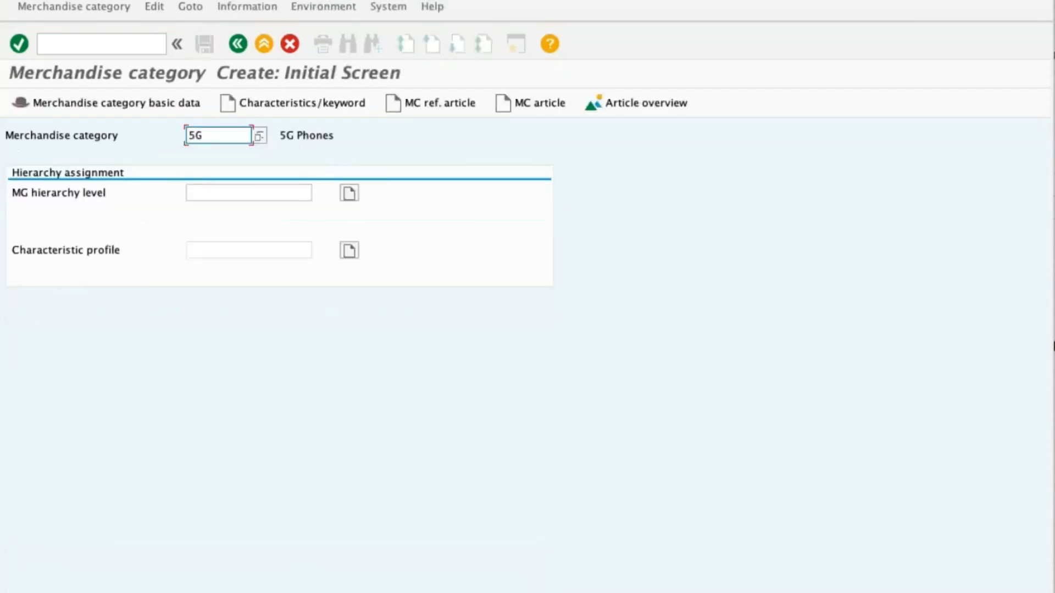
Run transaction WG26 for merchandise category object ABCINC and expand the ABCINC node in the usage tree.
click(122, 45)
text(/nwg26)
key(Return)
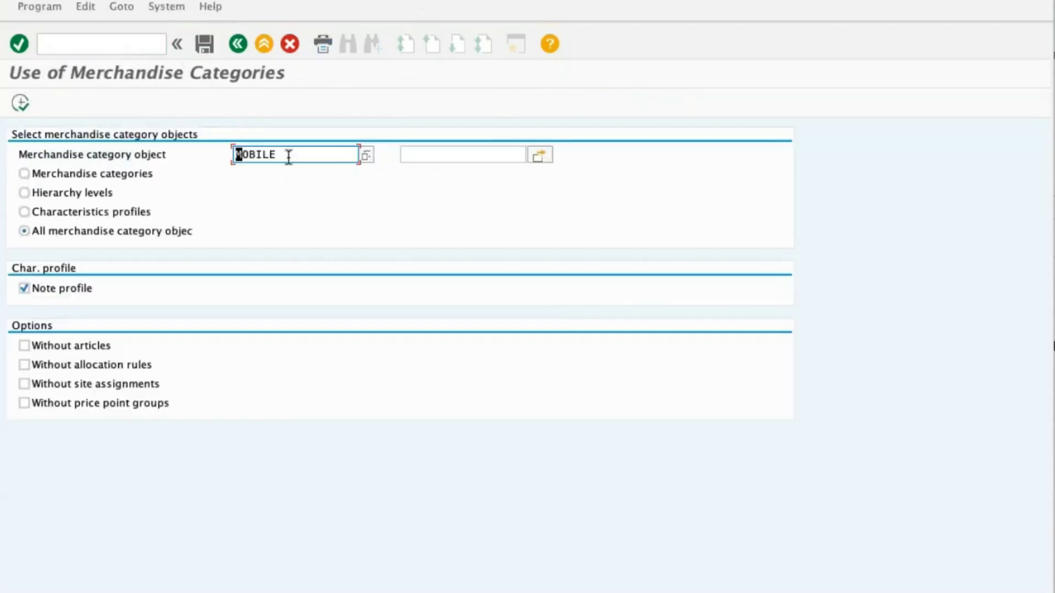
drag(287, 158, 165, 156)
text(ABCINC)
click(20, 103)
click(45, 179)
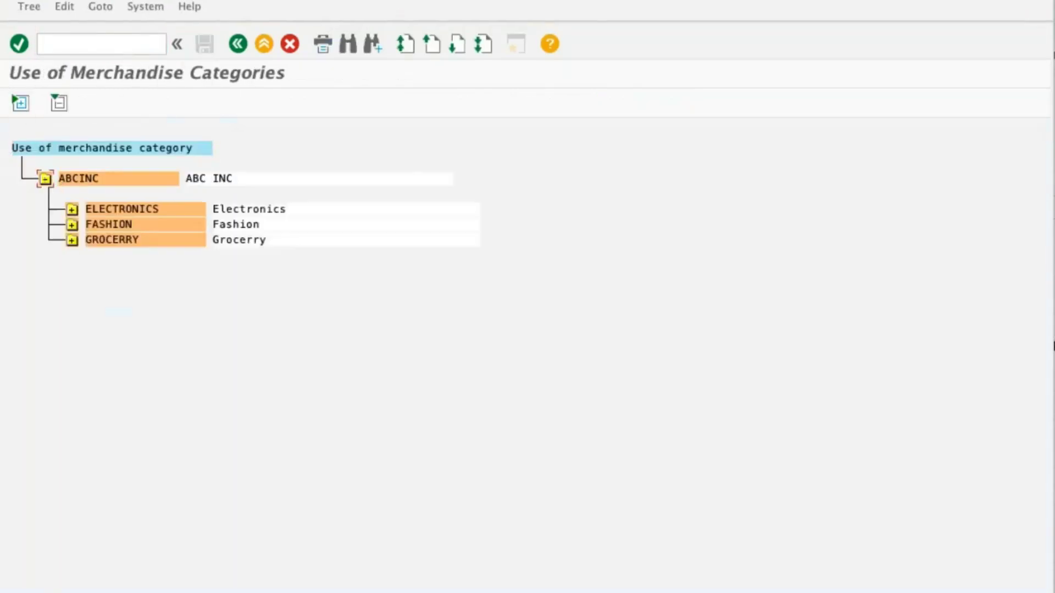
Expand the second-level nodes and all subtrees below ABCINC to examine the complete merchandise category hierarchy.
click(72, 209)
click(72, 286)
click(72, 363)
click(20, 103)
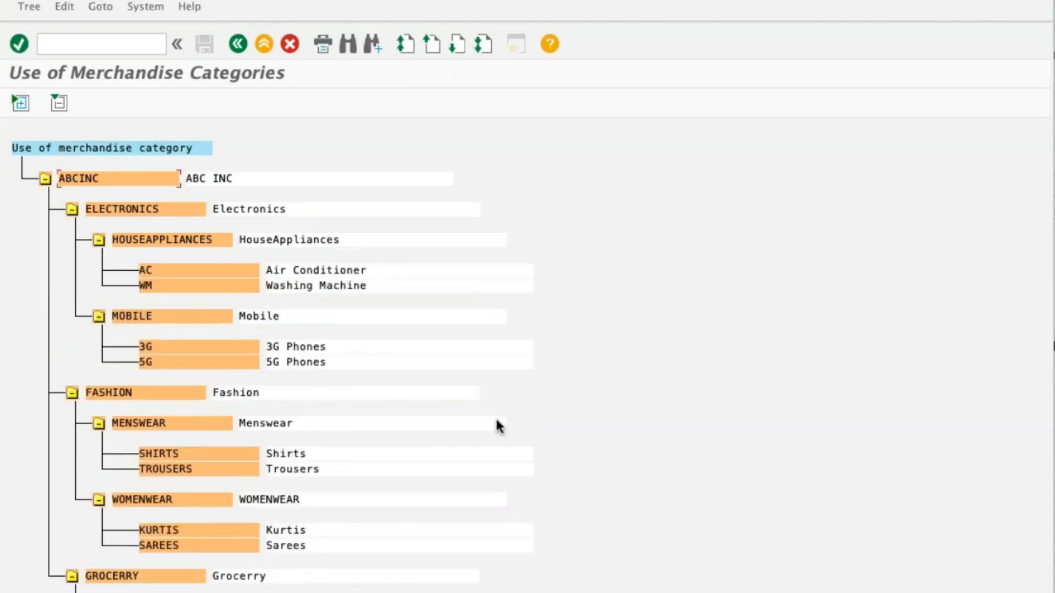
Run transaction CL6C to display the class hierarchy of ABCINC, including superior classes as well as subordinate classes.
click(238, 43)
text(cl6c)
key(Return)
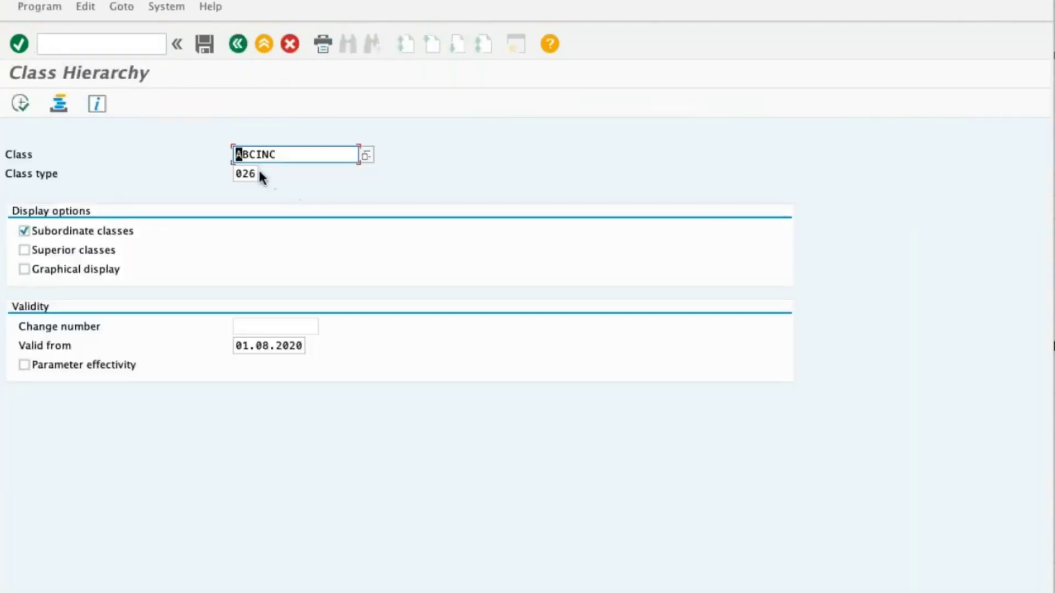
click(81, 269)
click(24, 250)
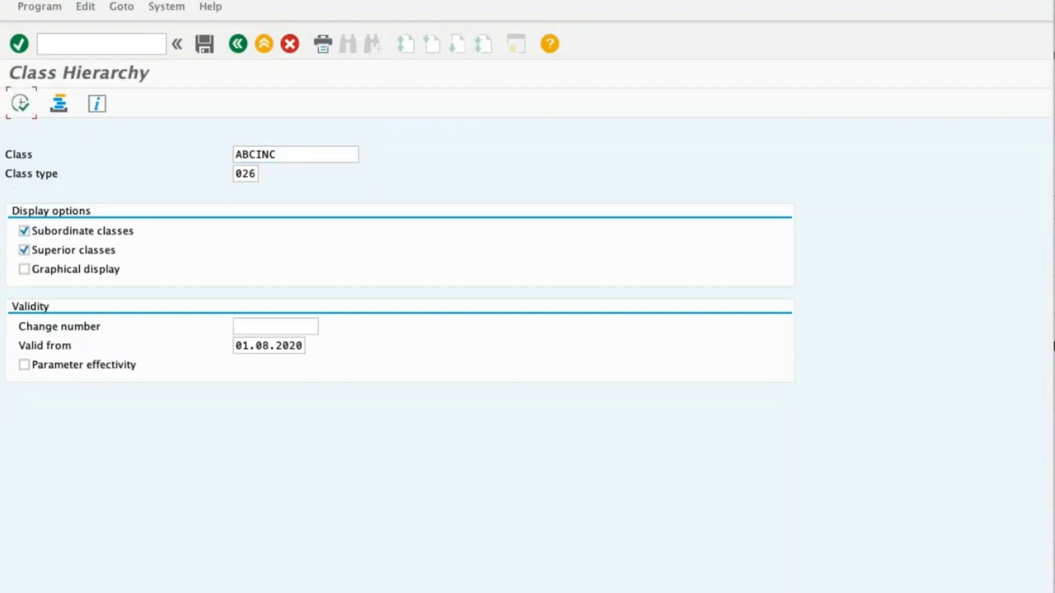
click(20, 103)
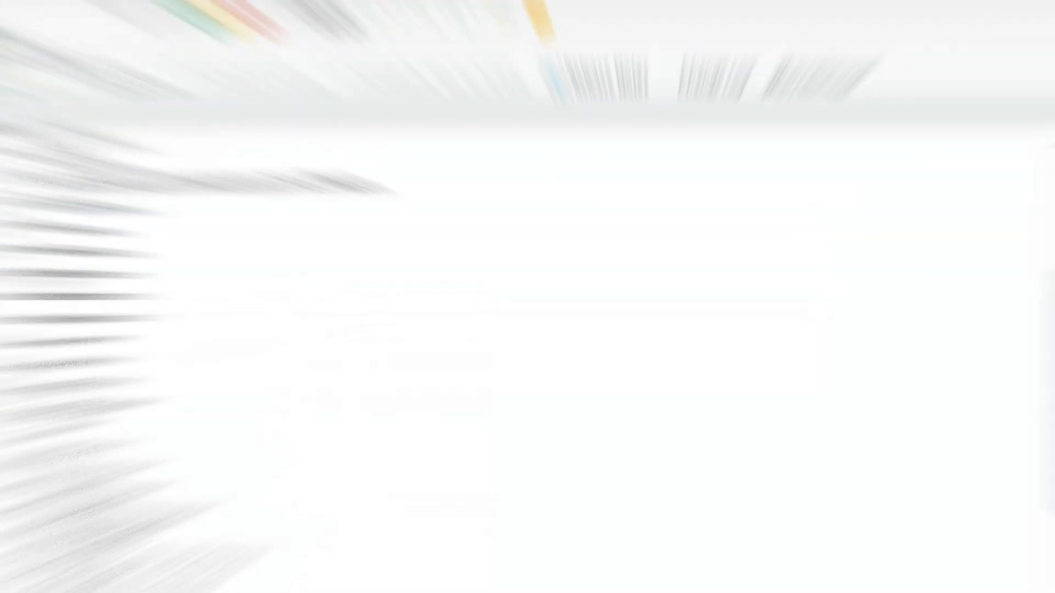
Review the article hierarchy's control parameters and open the Edit Hierarchy Levels activity.
click(99, 297)
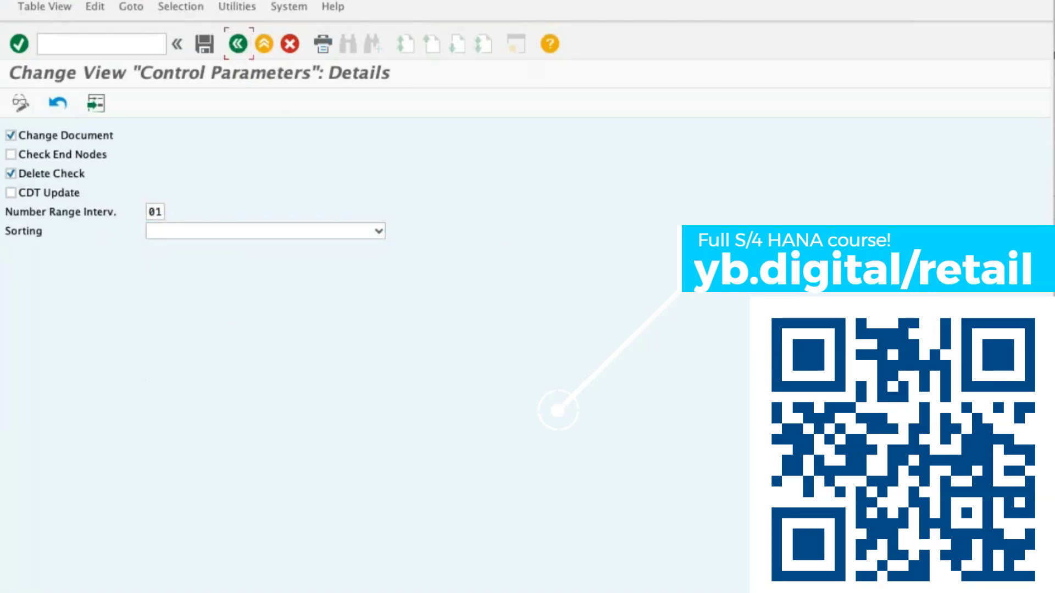
click(238, 43)
click(100, 356)
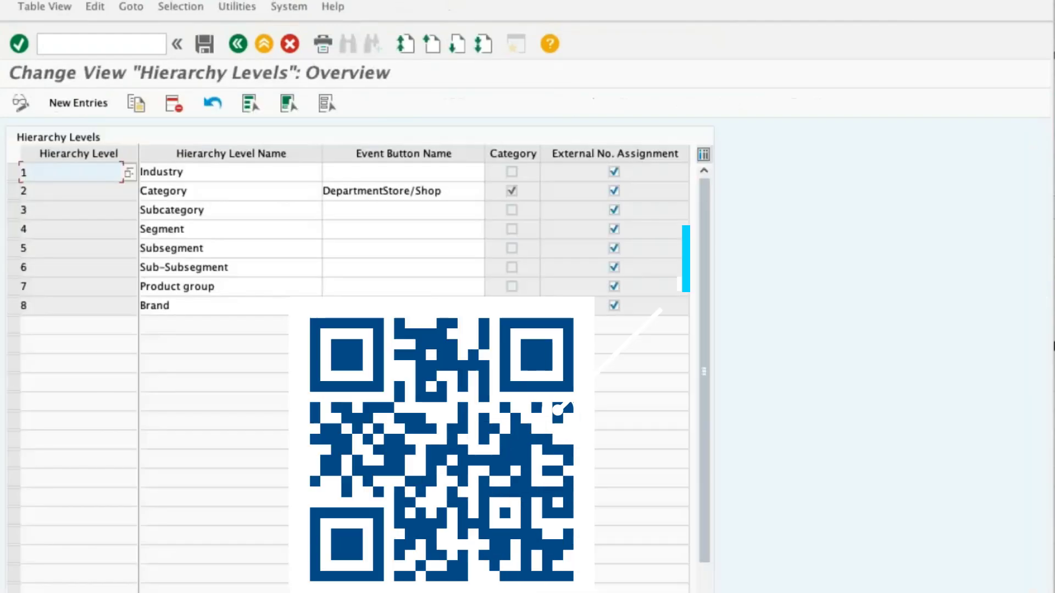
Delete hierarchy levels 5 to 8, Subsegment through Brand, save the change and return to the IMG structure.
click(13, 306)
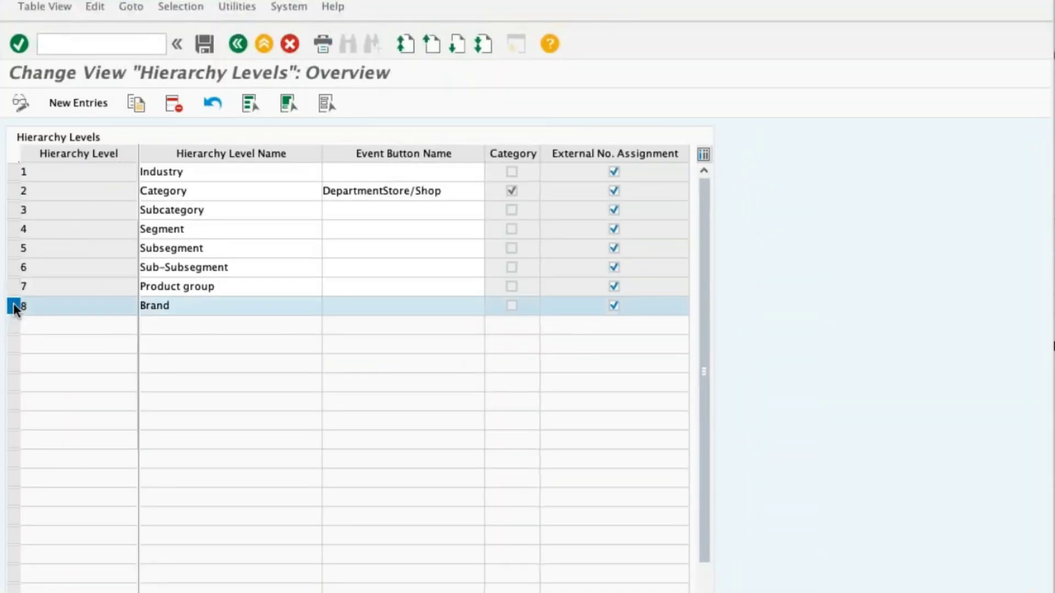
drag(14, 306, 13, 249)
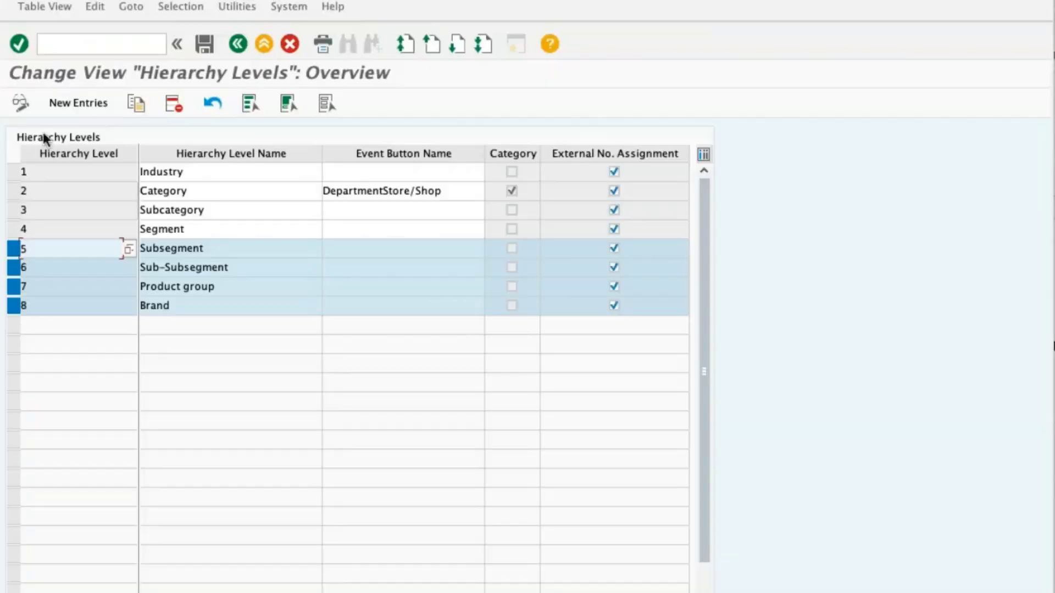
click(169, 107)
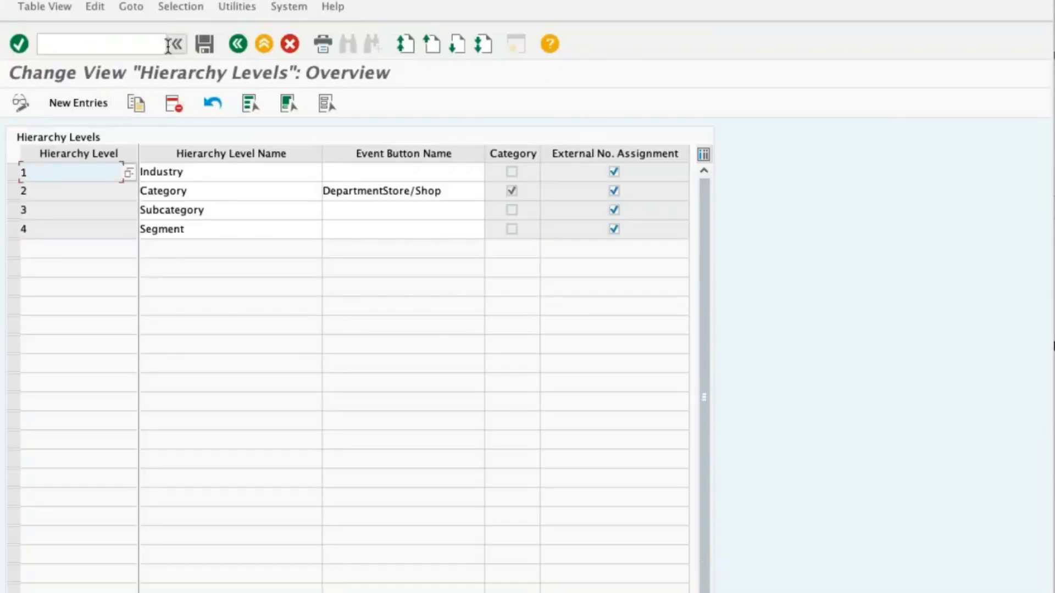
click(204, 44)
click(276, 159)
click(234, 47)
click(142, 47)
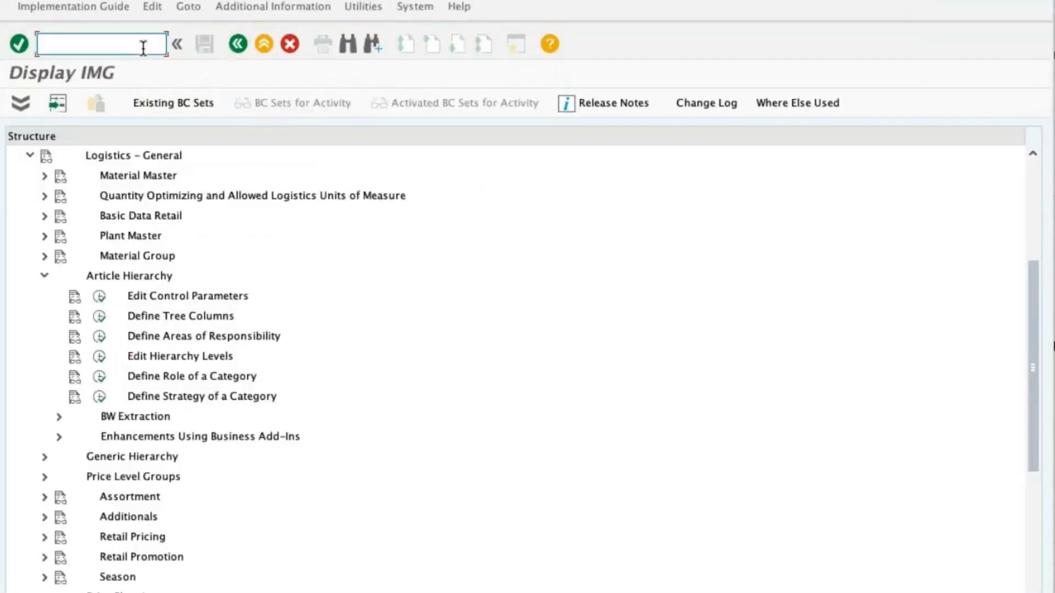
Run transaction WMATGRP01 and enter article hierarchy KL with sales organization ZK01 and distribution channel ZR.
text(/nwmatgrp0)
text(1)
key(Return)
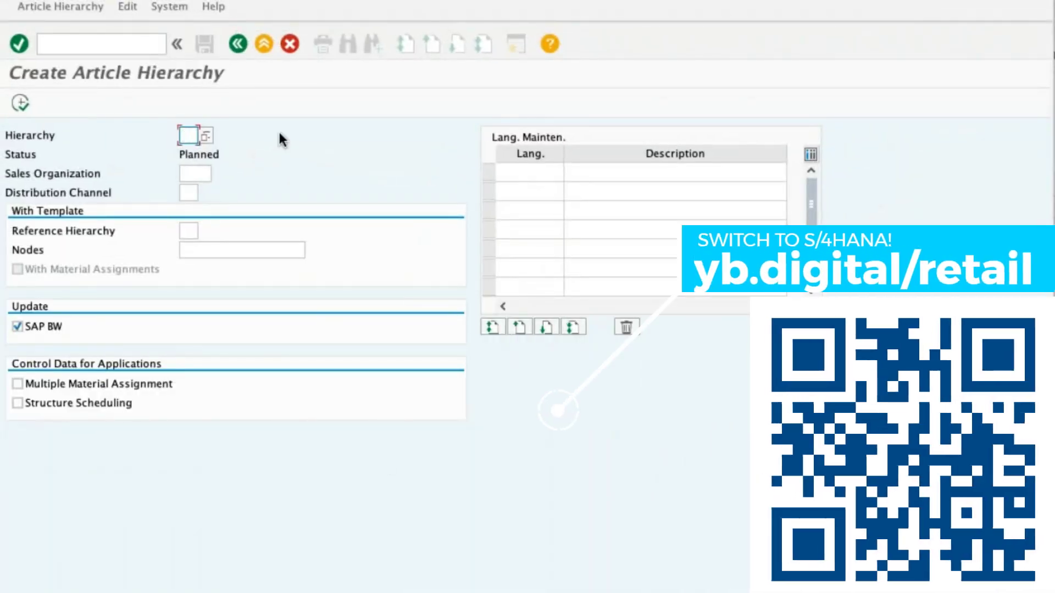
text(KL)
key(Tab)
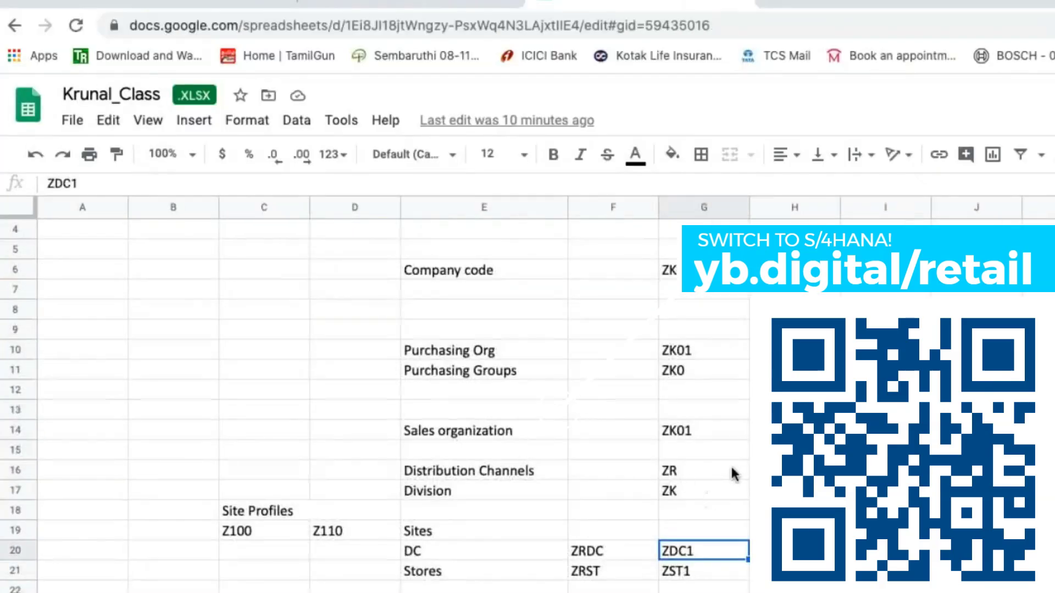
click(731, 473)
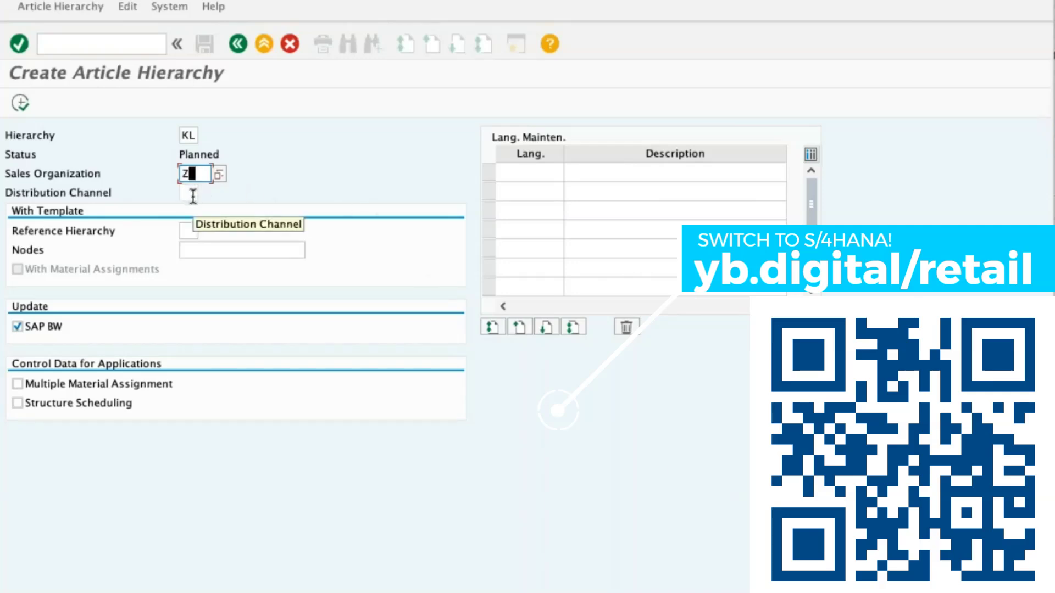
text(K01)
click(193, 195)
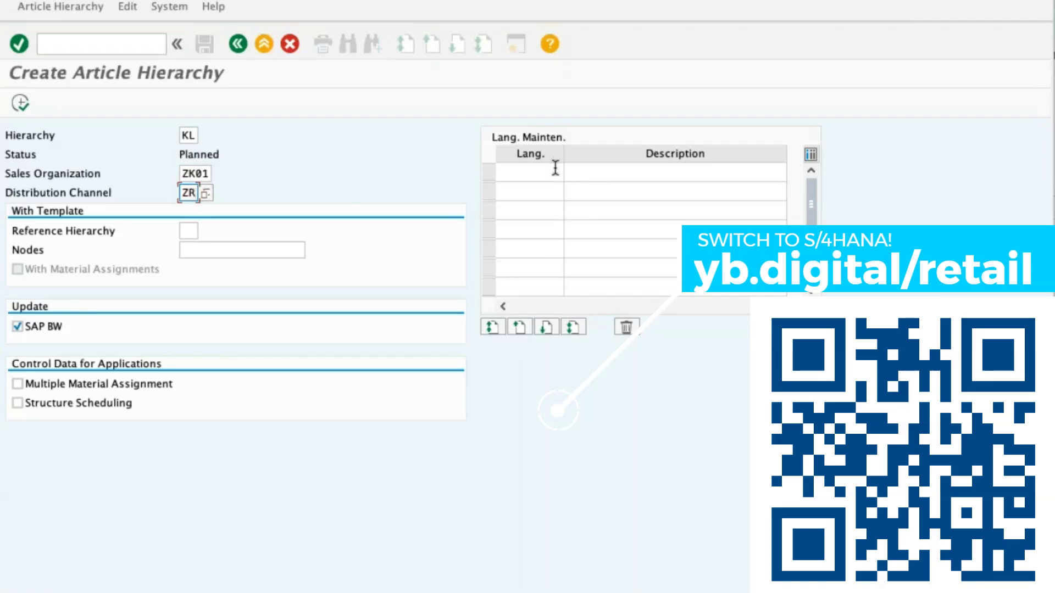
Enter the hierarchy's EN description, disable SAP BW, enable Multiple Material Assignment and execute the creation.
click(556, 168)
text(EN)
key(Tab)
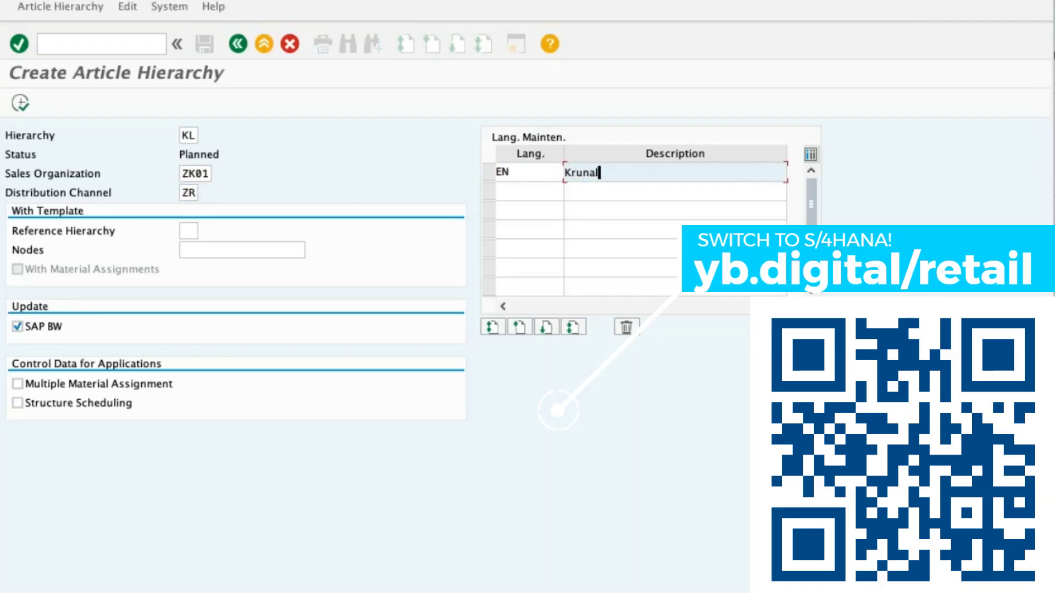
click(58, 328)
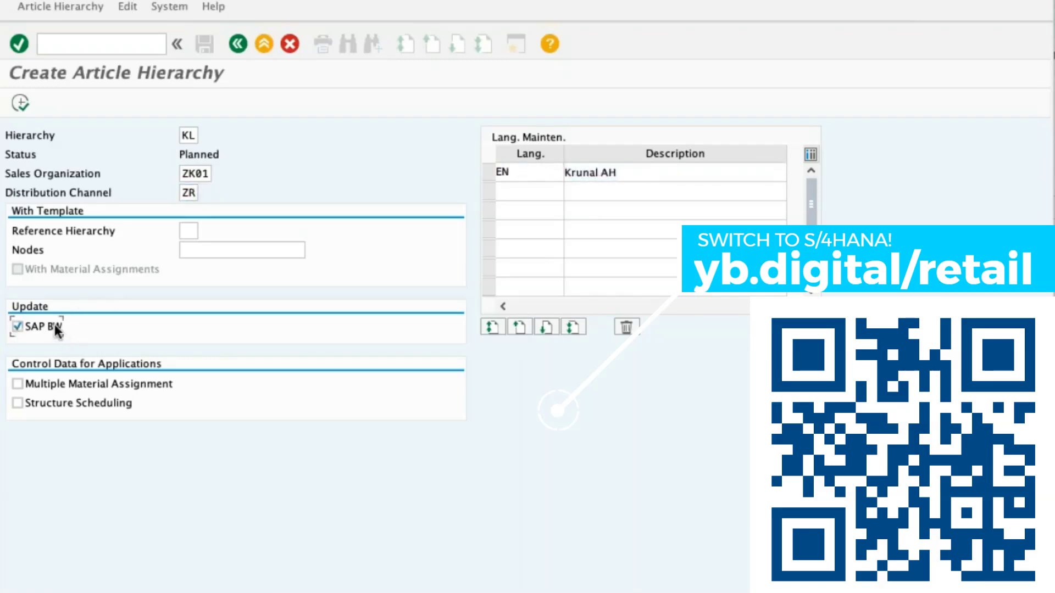
click(110, 387)
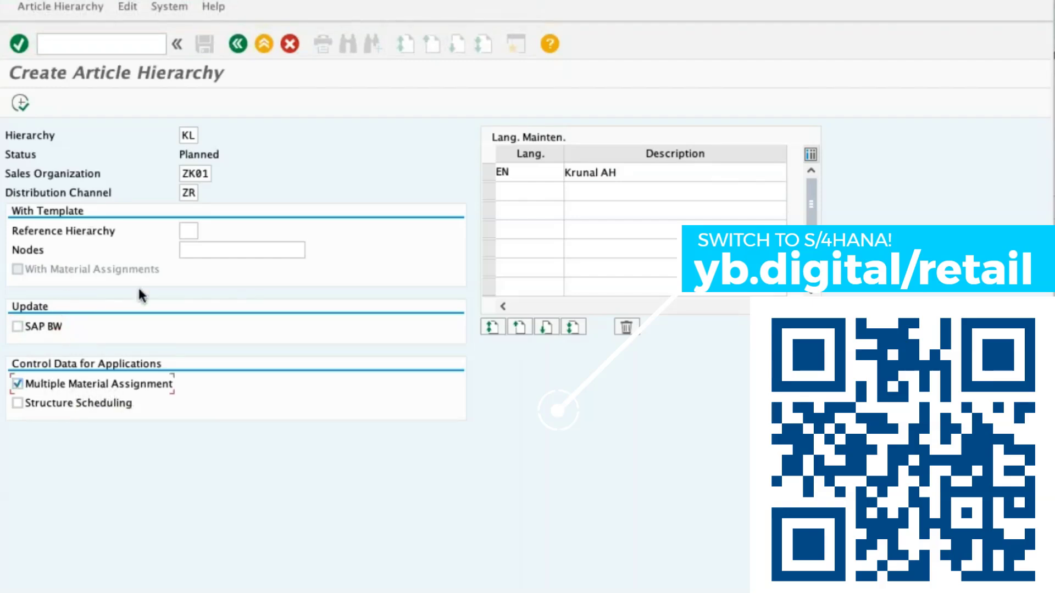
click(20, 102)
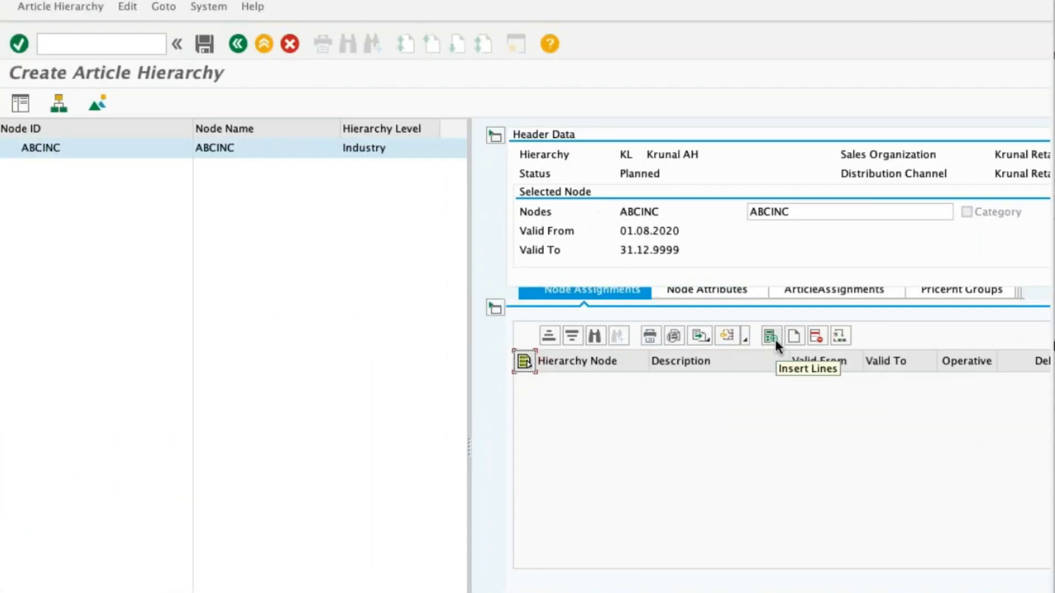
Assign nodes Grocerry, Fashion and Electronics to ABCINC, and nodes HouseAppliances and Mobile to Electronics.
click(771, 335)
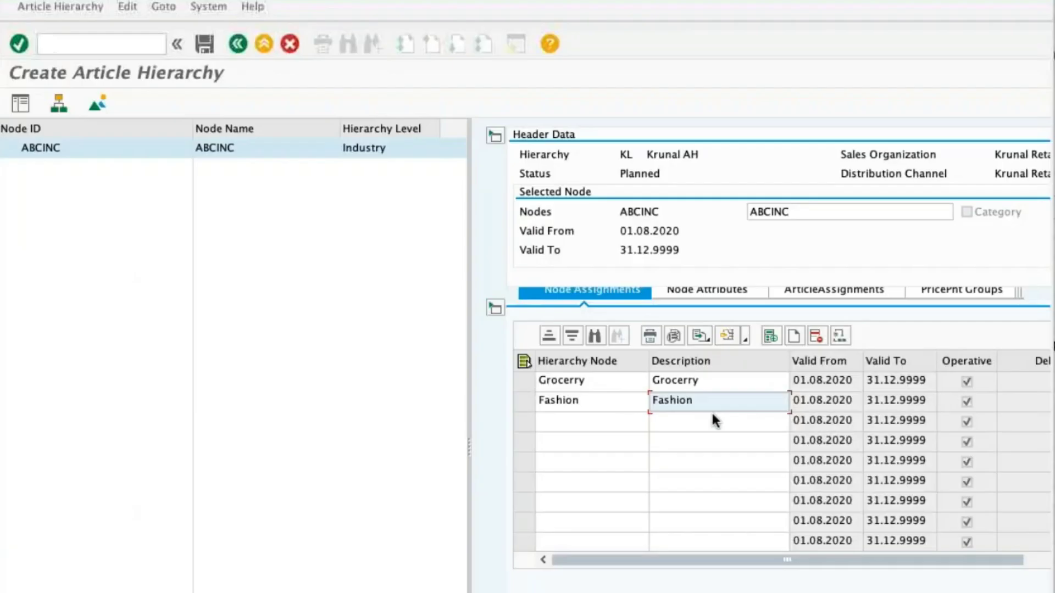
key(Return)
key(Return)
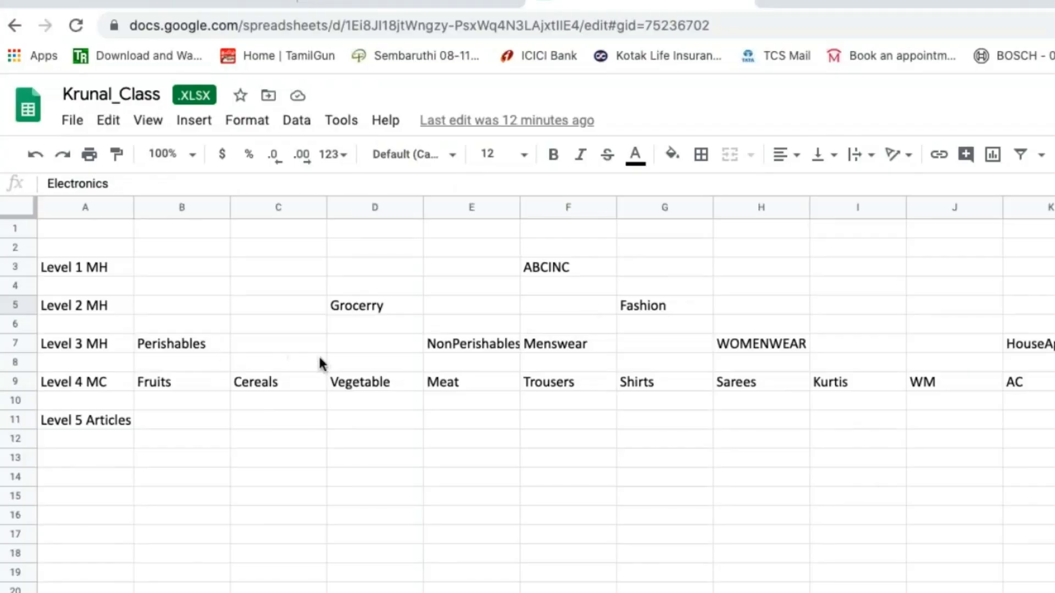
click(1029, 344)
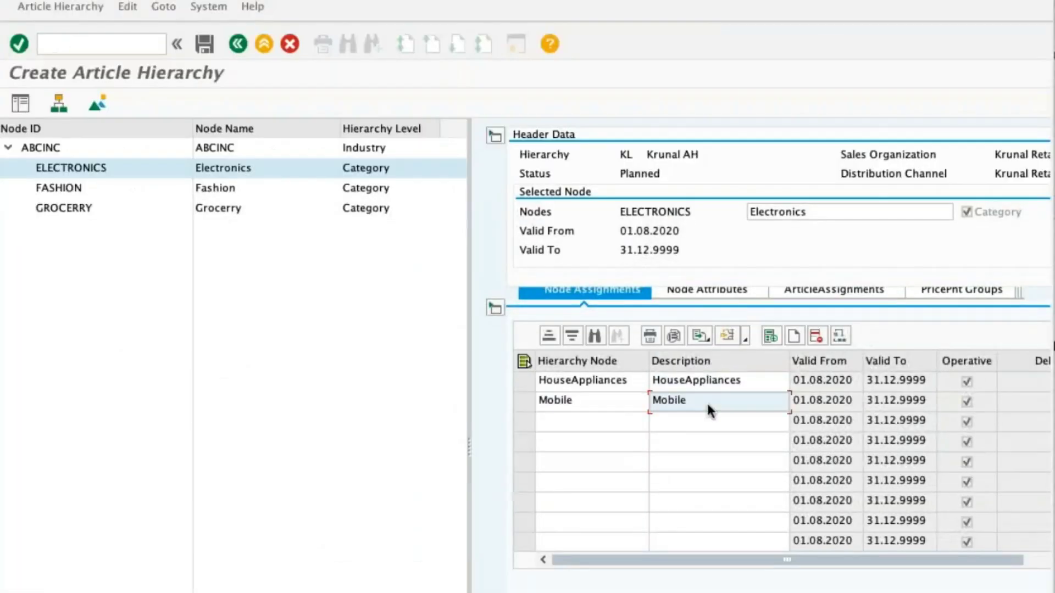
key(Return)
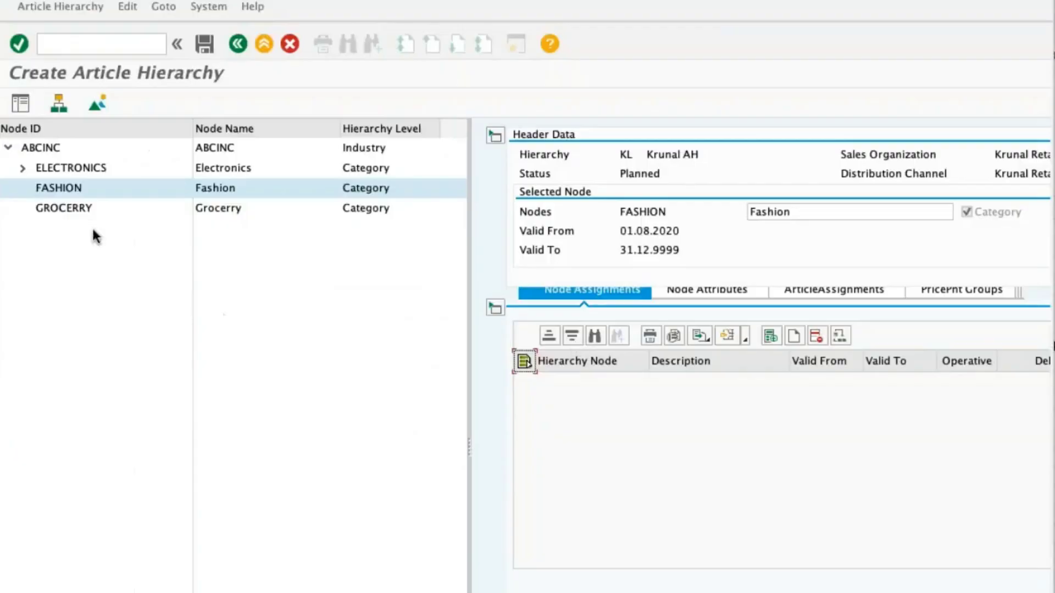
Assign nodes Menswear and WOMENWEAR to Fashion, and nodes Perishables and NonPerishables to Grocerry.
text(Menswear)
key(Return)
text(Menswear)
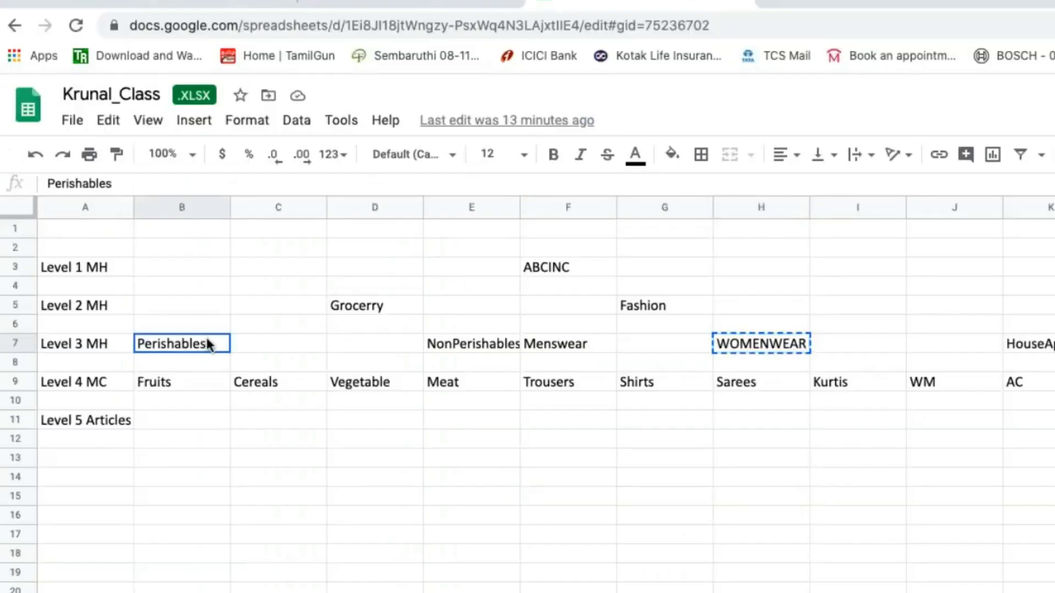
click(71, 212)
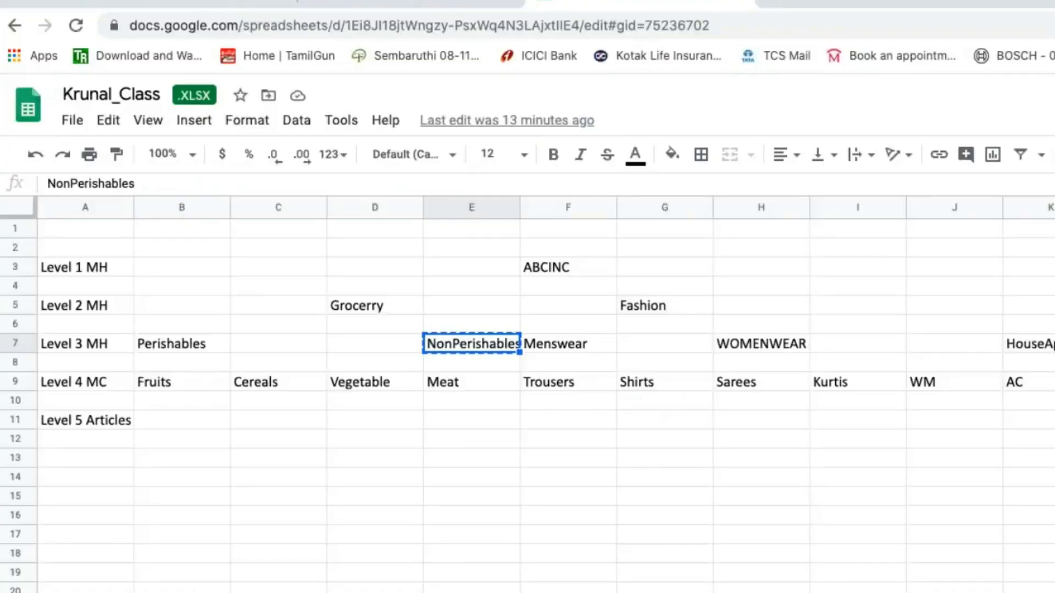
Assign nodes WM and AC to the HouseAppliances subcategory and collapse that branch.
click(1050, 383)
key(ctrl+c)
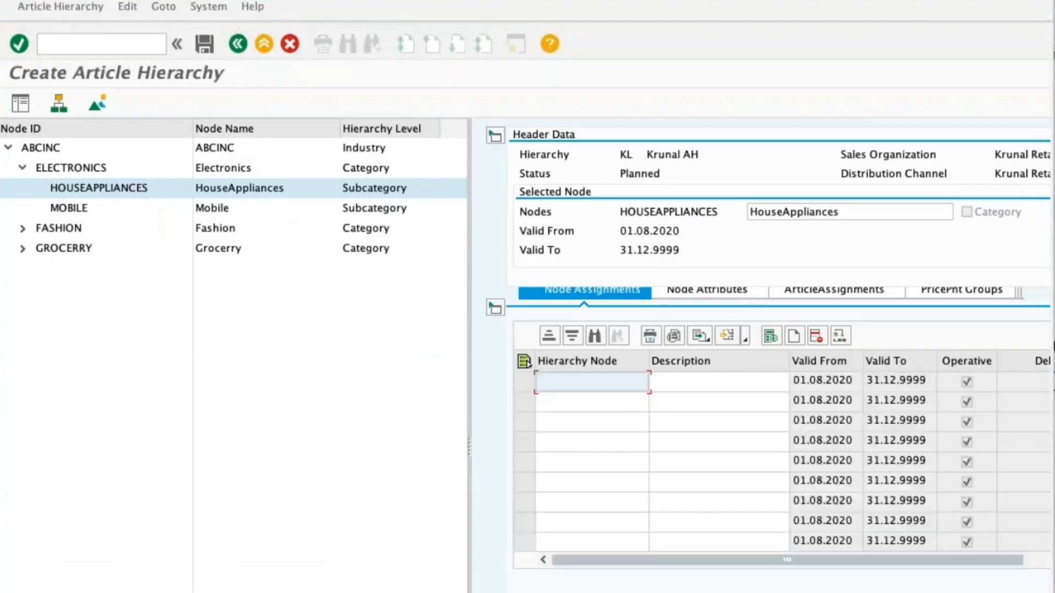
text(WM)
key(Tab)
text(WM)
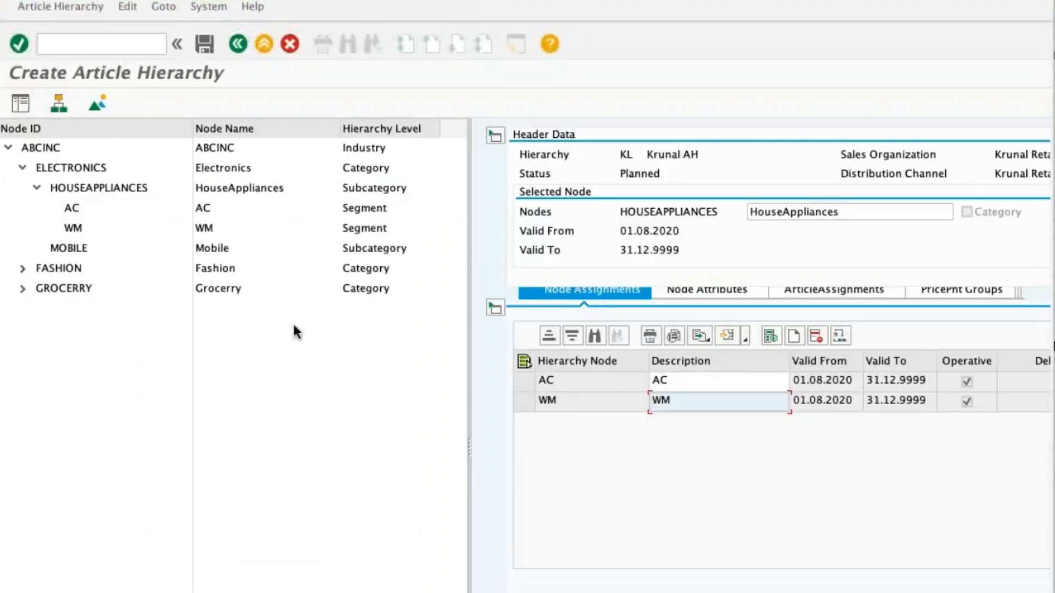
click(36, 188)
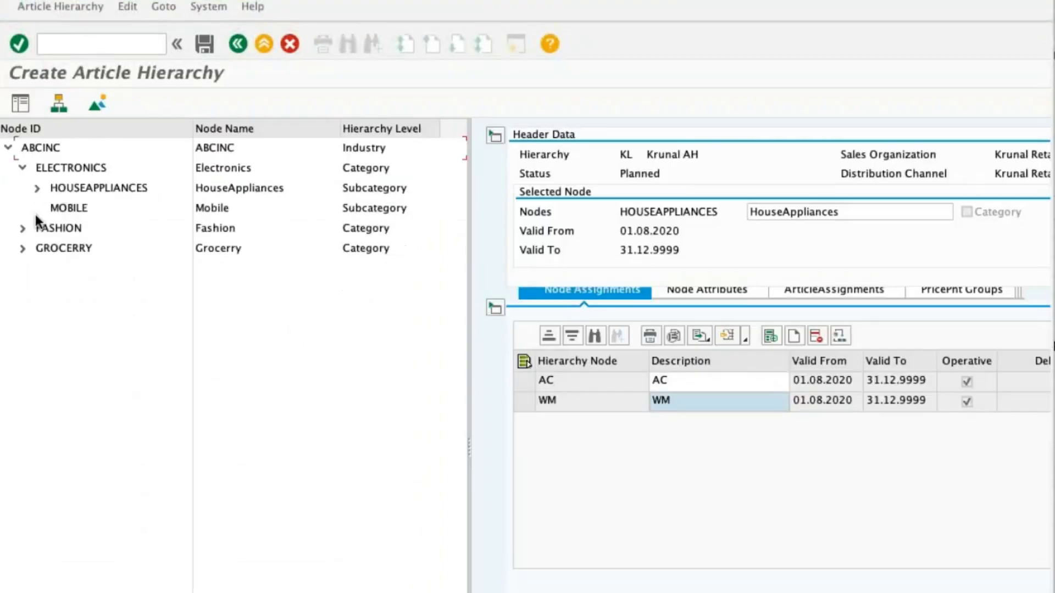
Enter hierarchy nodes 3G and 5G with matching descriptions under the Mobile subcategory.
click(40, 211)
click(770, 336)
text(3G)
click(690, 384)
text(3G)
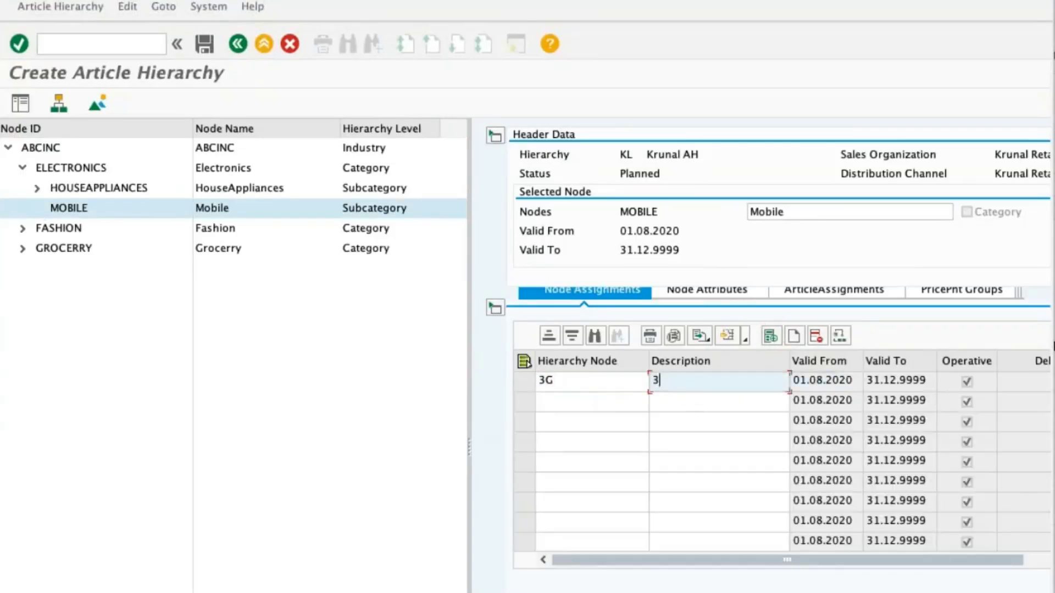
click(553, 407)
text(5G)
key(Tab)
text(5G)
key(Return)
Return to the Mobile subcategory and change its two hierarchy node IDs to THREE G and FIVE G.
click(22, 228)
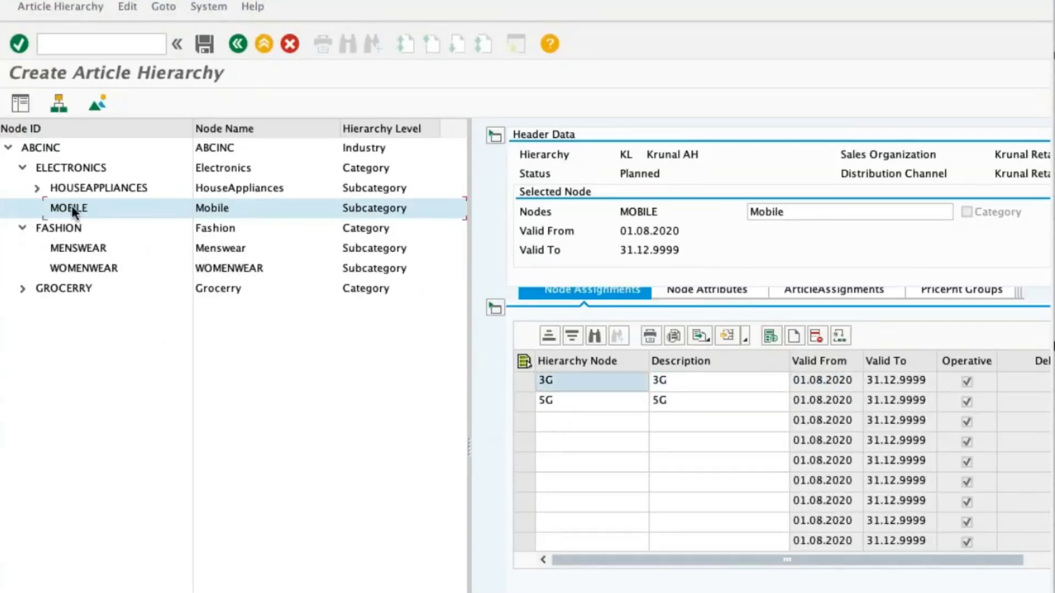
double_click(72, 228)
double_click(72, 249)
double_click(65, 208)
click(572, 380)
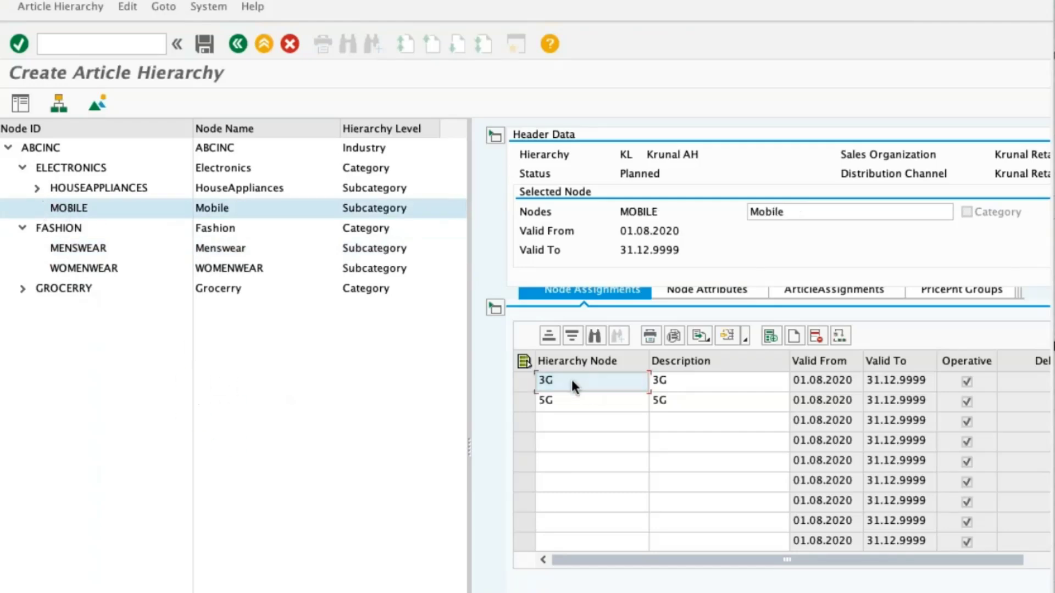
text(THREE G)
click(628, 399)
text(FIVE G)
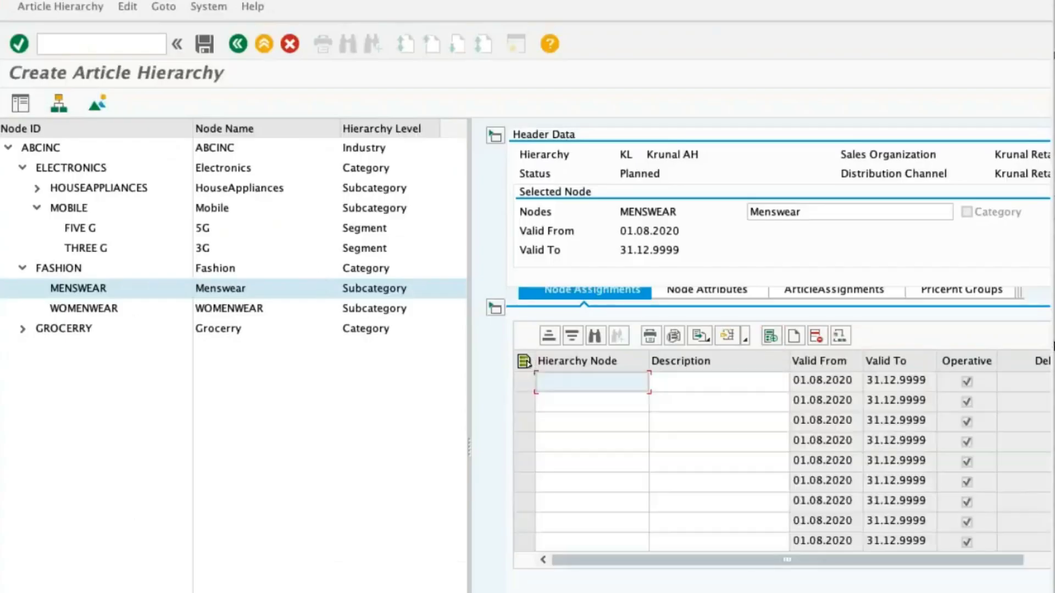
Assign nodes Trousers and SHIRTS to Menswear, and nodes KURTIS and Sarees to WOMENWEAR.
text(Trousers)
key(Tab)
text(Trousers)
click(608, 396)
text(SHIRTS)
key(Tab)
text(SHIRTS)
key(Return)
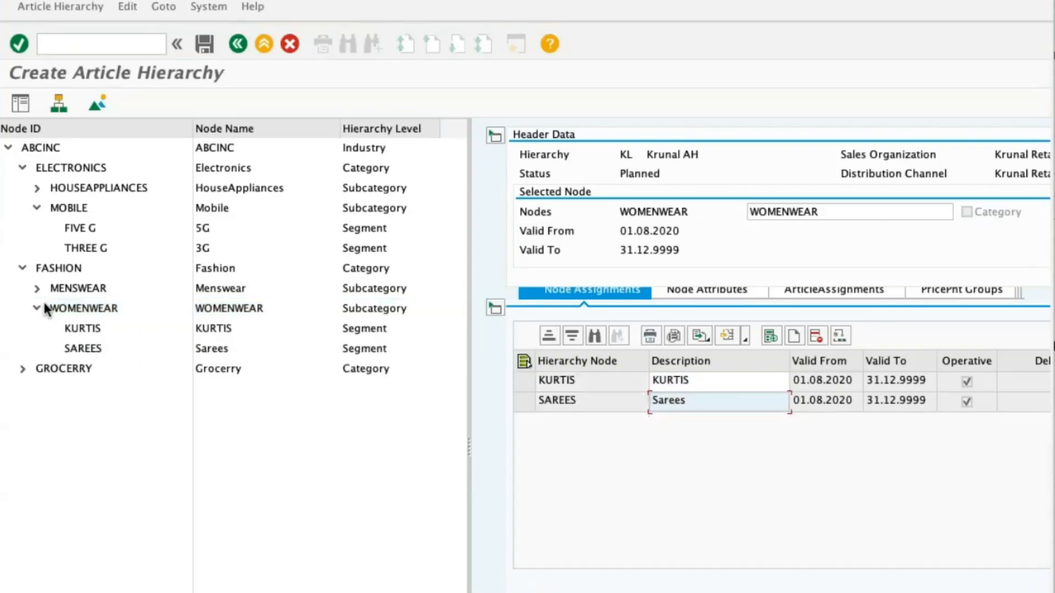
click(42, 306)
Expand Grocerry and assign nodes Cereals, VEGETABLES and MEAT with matching descriptions to the NonPerishables subcategory.
click(23, 290)
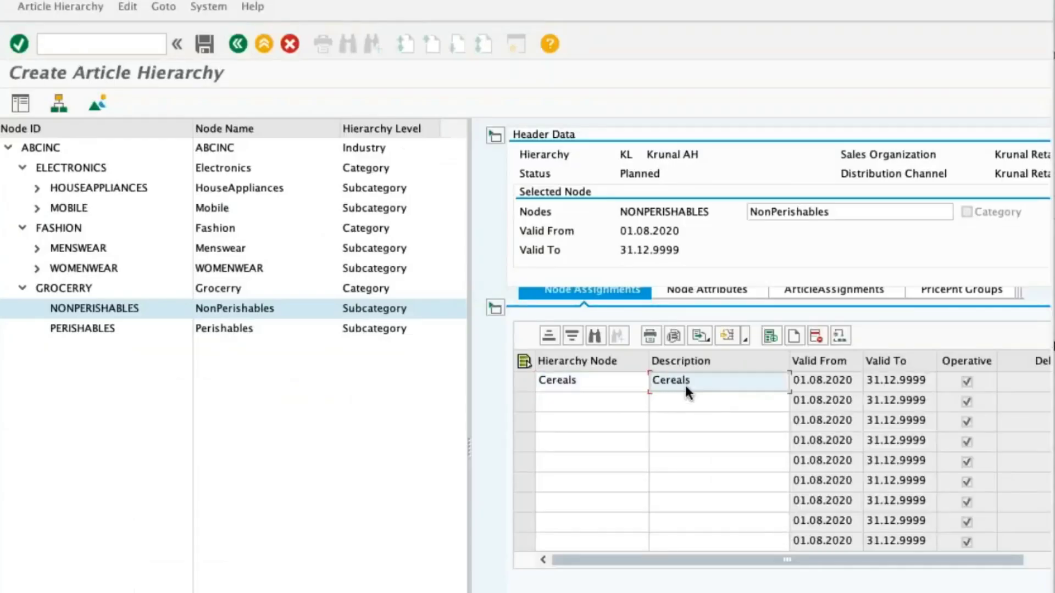
click(608, 399)
text(VEGETABLES)
click(605, 419)
text(MEAT)
key(ctrl+c)
click(681, 402)
key(ctrl+v)
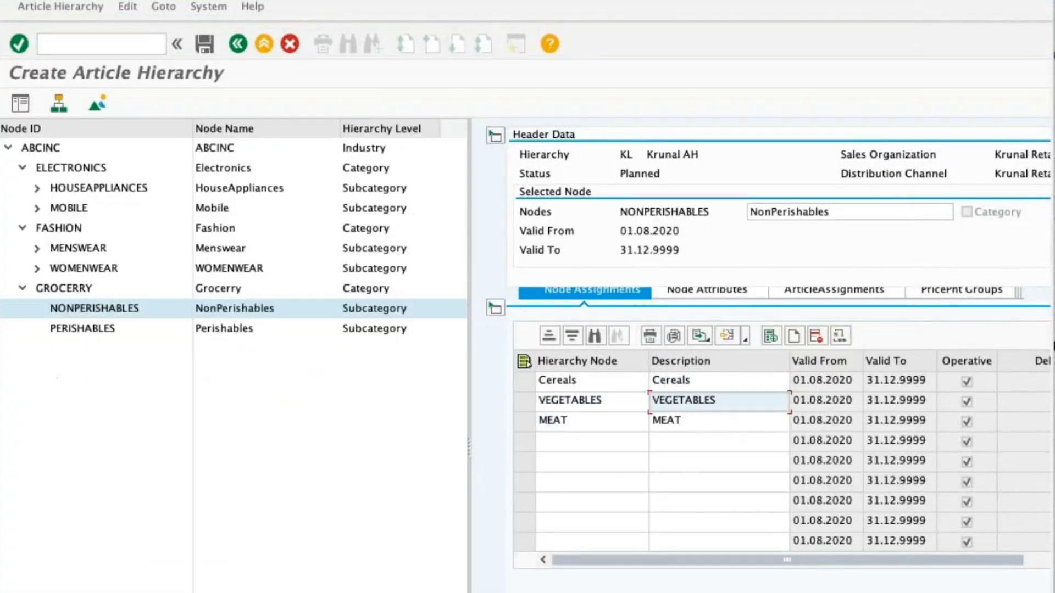
key(Return)
Add a hierarchy node FRUITS under the Perishables subcategory.
double_click(77, 329)
click(794, 336)
click(592, 381)
text(FRU)
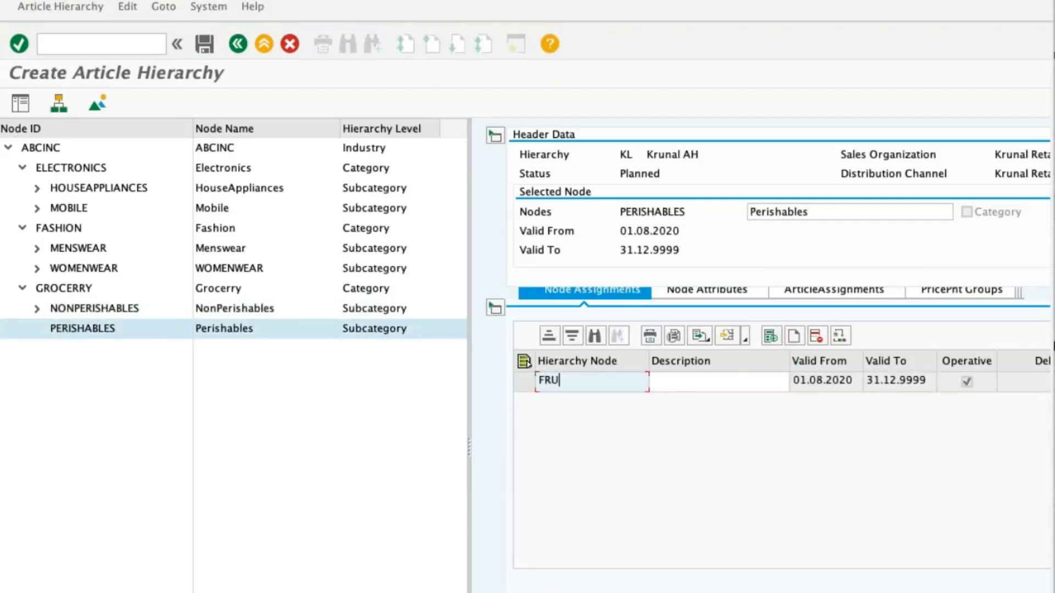
text(ITS)
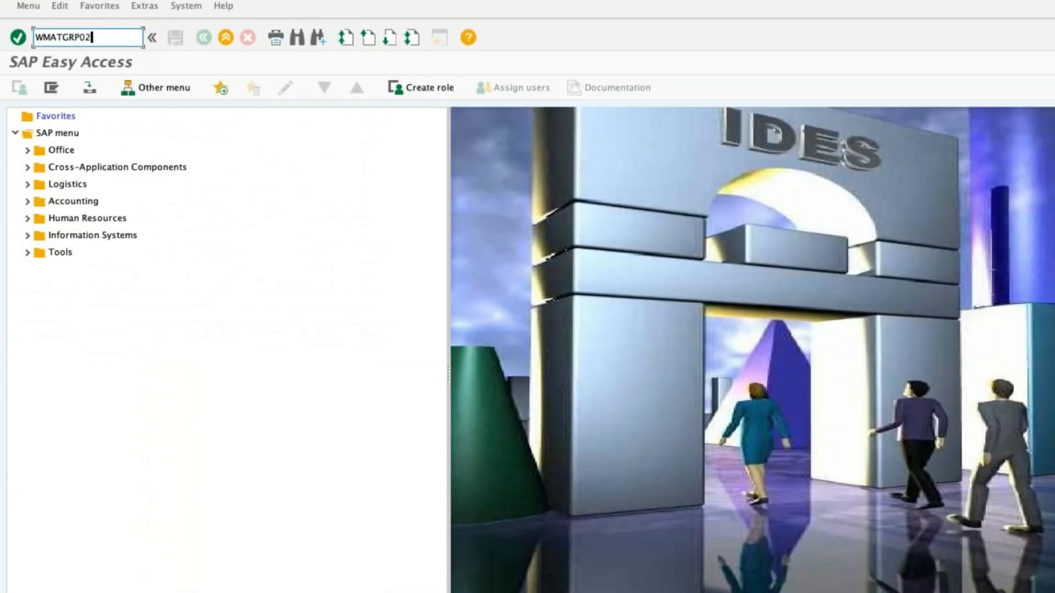
Open article hierarchy R3, Demo Enterprise, with transaction WMATGRP02 and review its search help and header data.
key(Return)
click(176, 115)
double_click(571, 221)
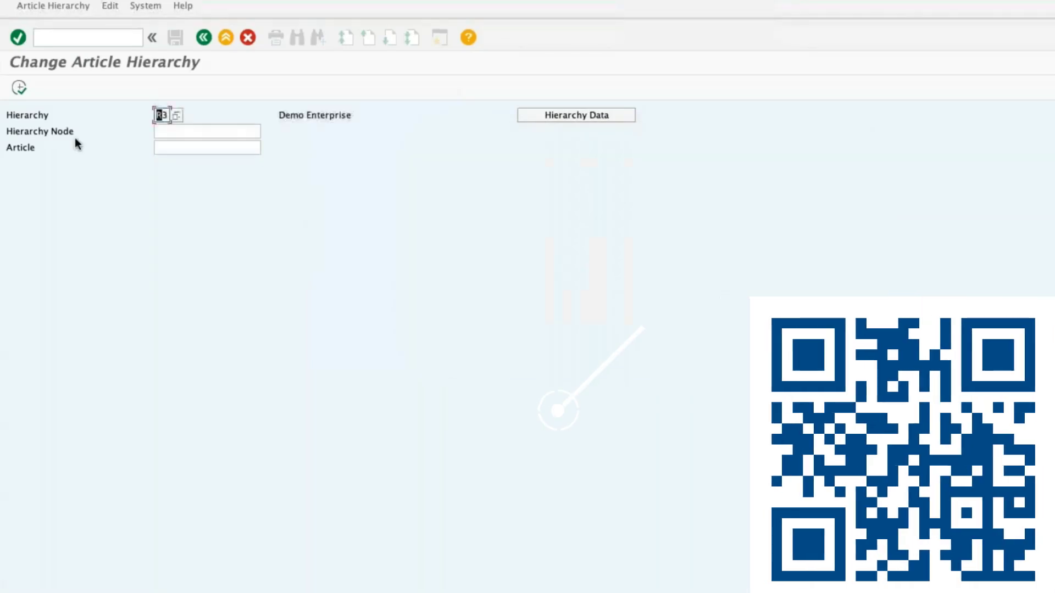
click(19, 88)
click(84, 89)
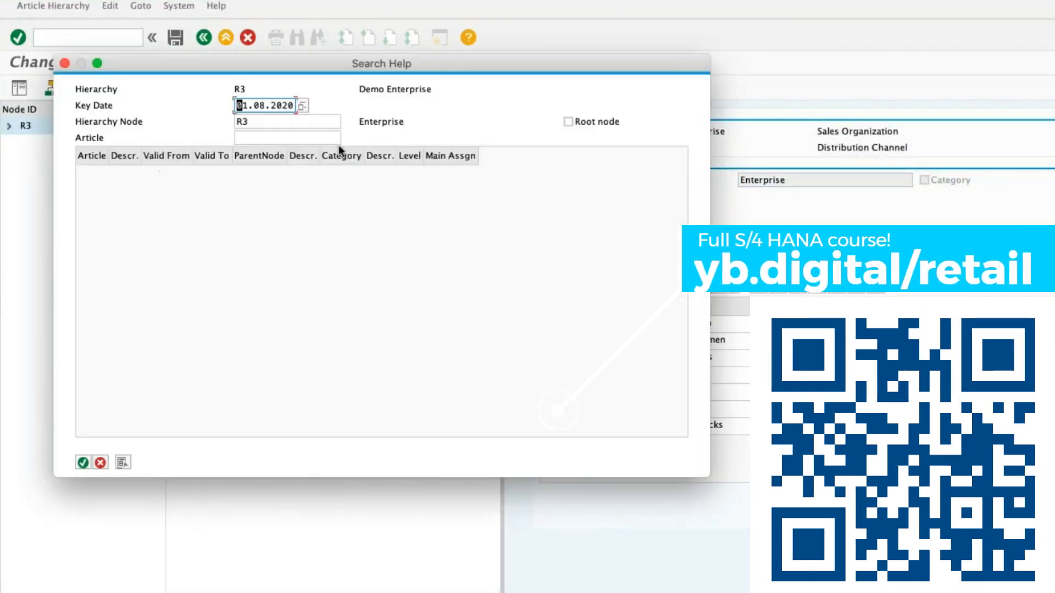
click(101, 463)
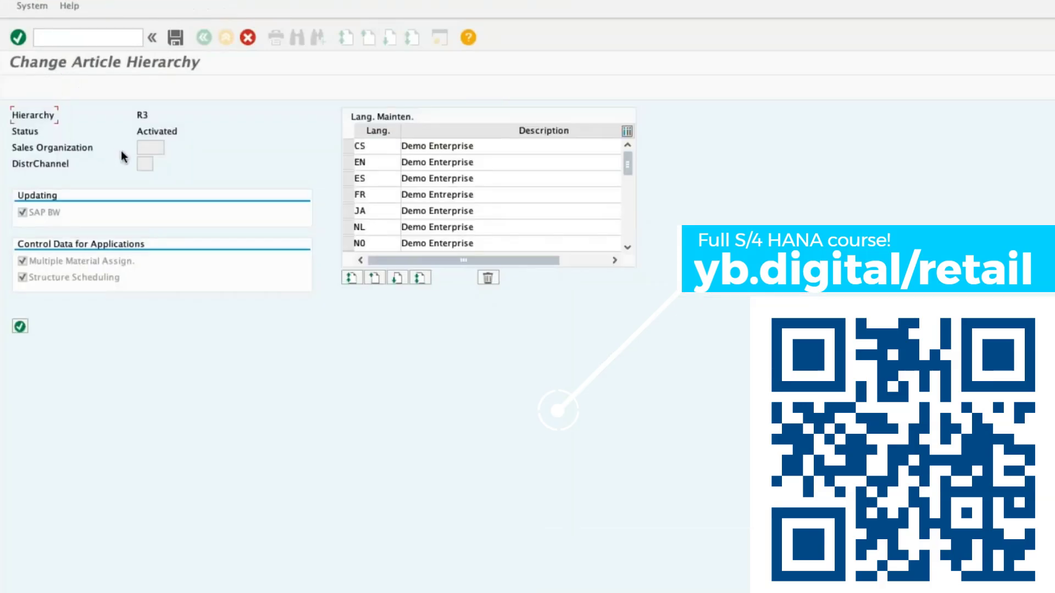
click(148, 164)
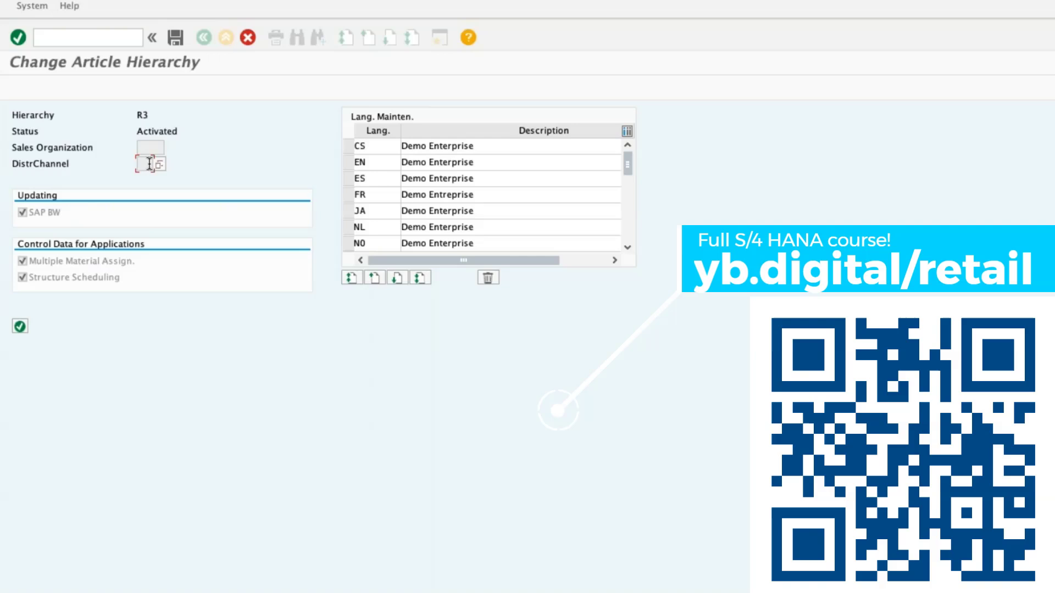
click(18, 38)
Leave the change view of hierarchy R3 and deactivate this article hierarchy.
click(48, 7)
click(65, 45)
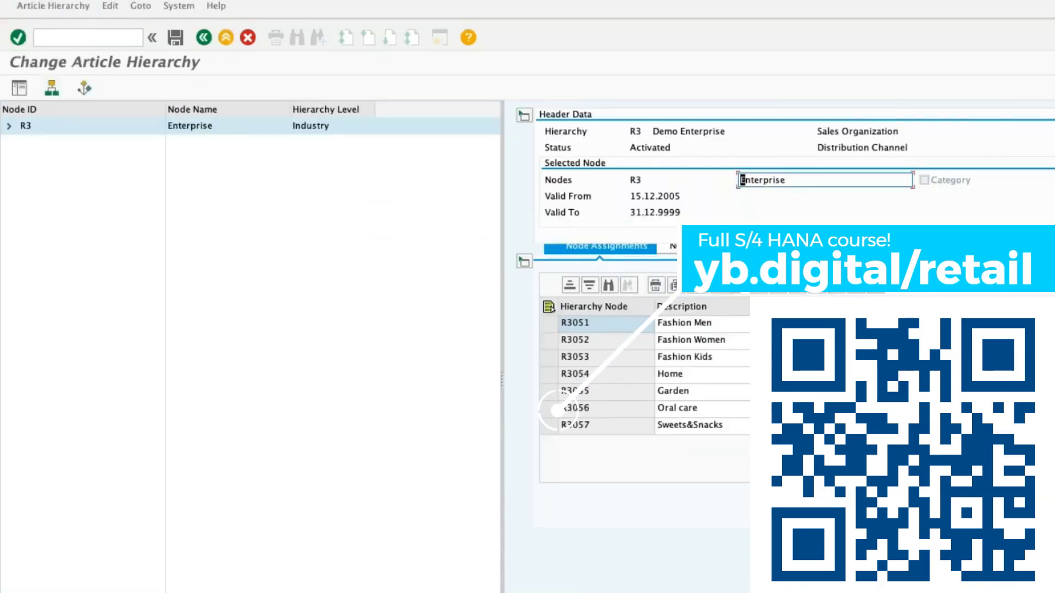
click(20, 87)
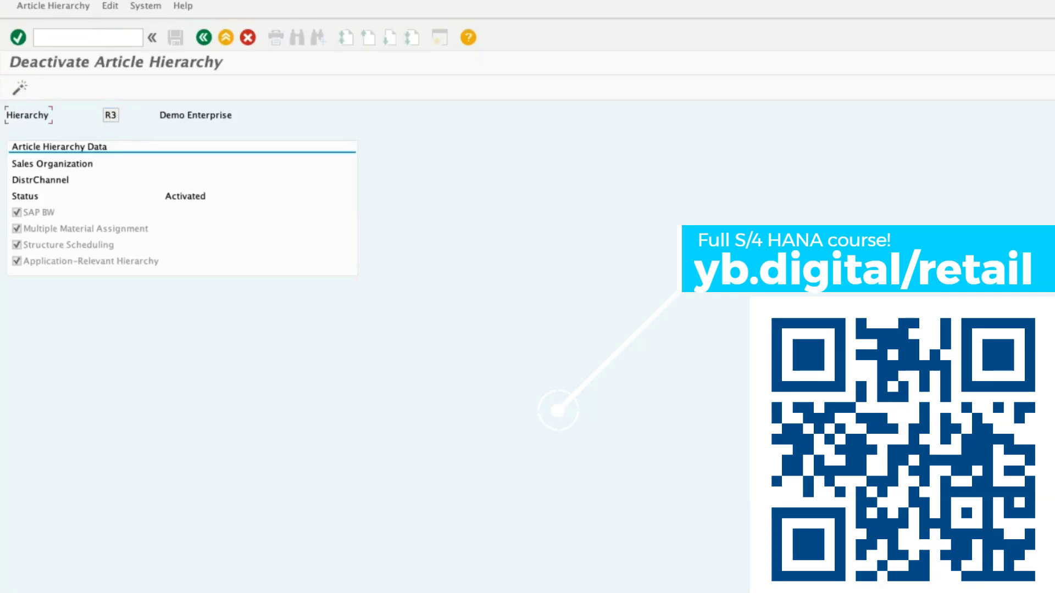
click(217, 153)
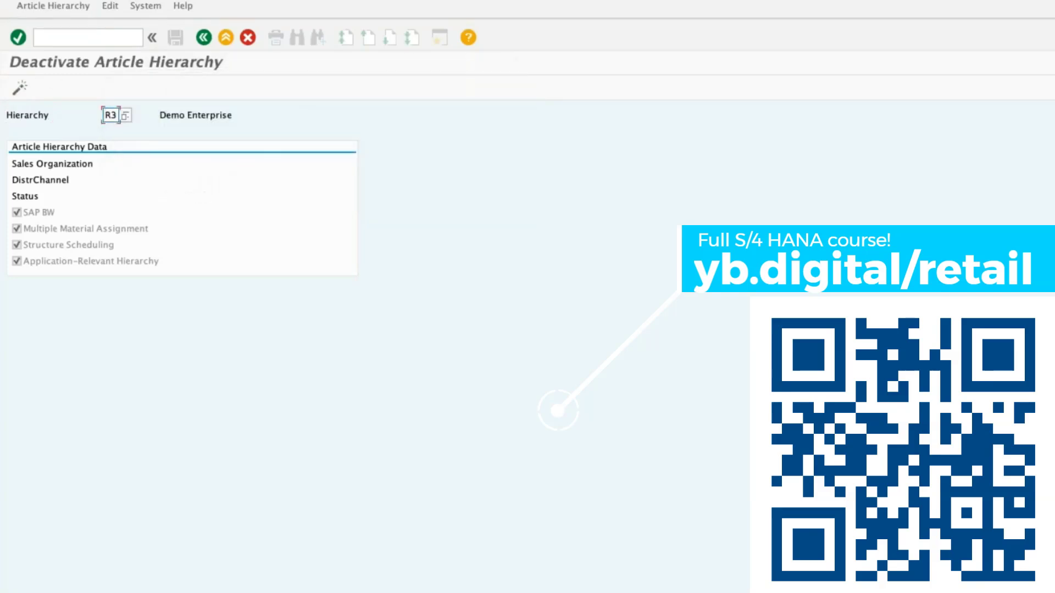
Run transaction WMATGRP05 and activate article hierarchy KL.
key(F3)
text(WMATGRP06)
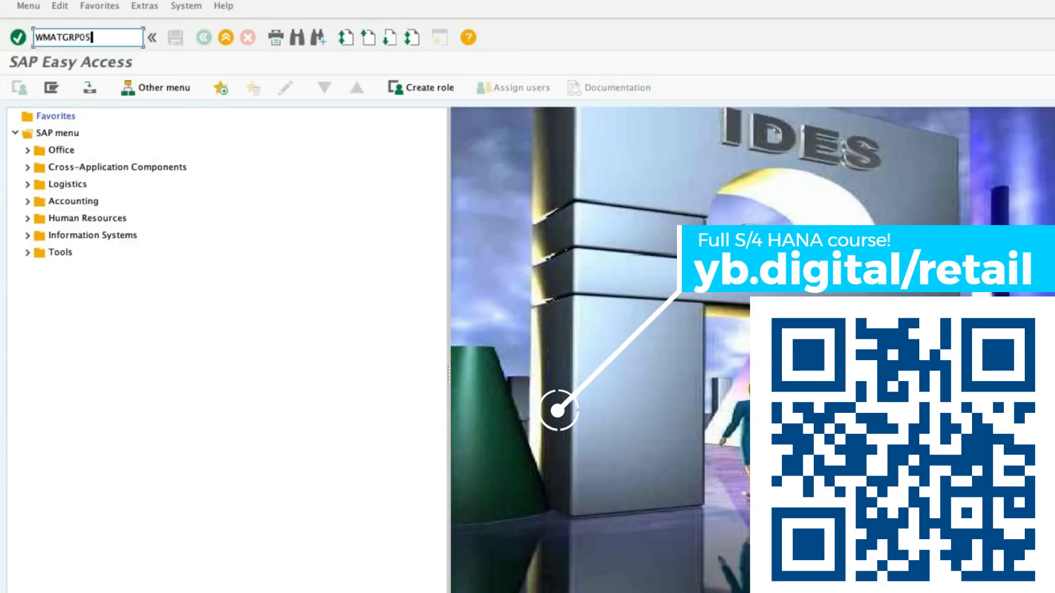
key(Return)
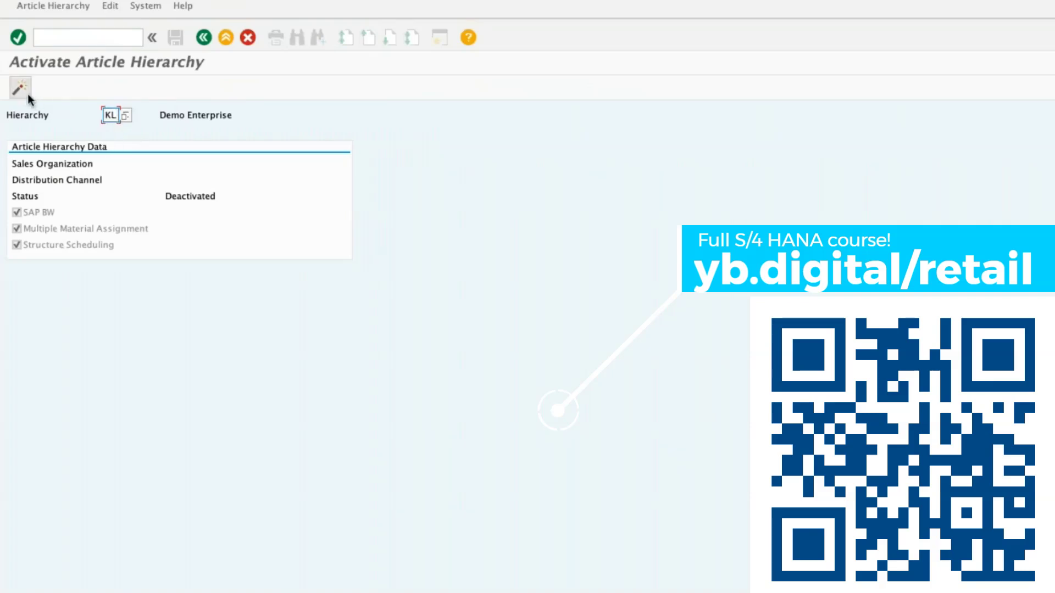
click(27, 94)
click(93, 34)
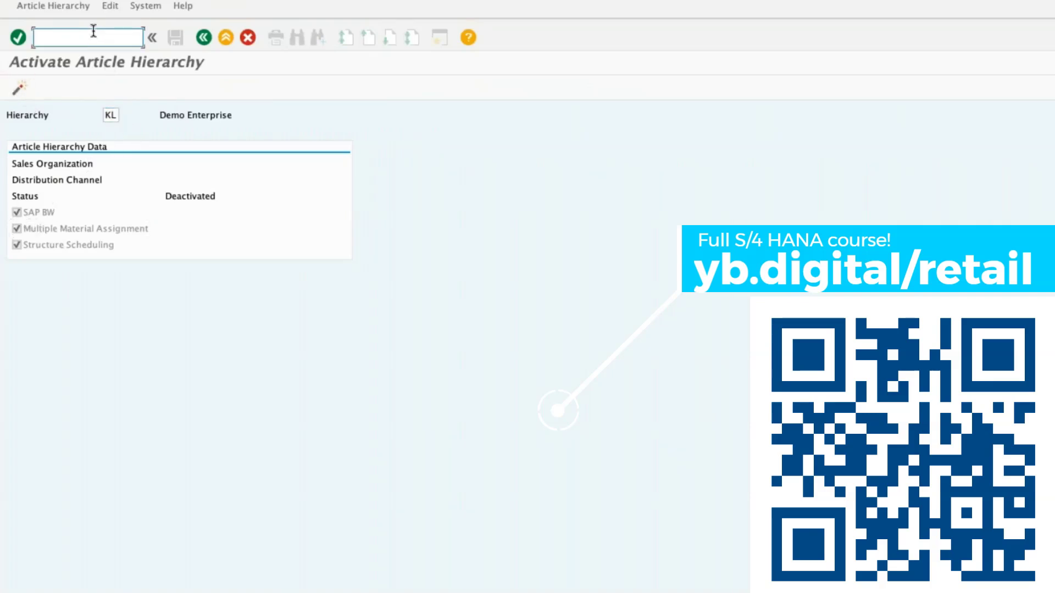
Open article hierarchy KL for changing with the hierarchy node left blank and expand its root node ABCINC.
text(/NWMATG)
text(RP01)
key(Return)
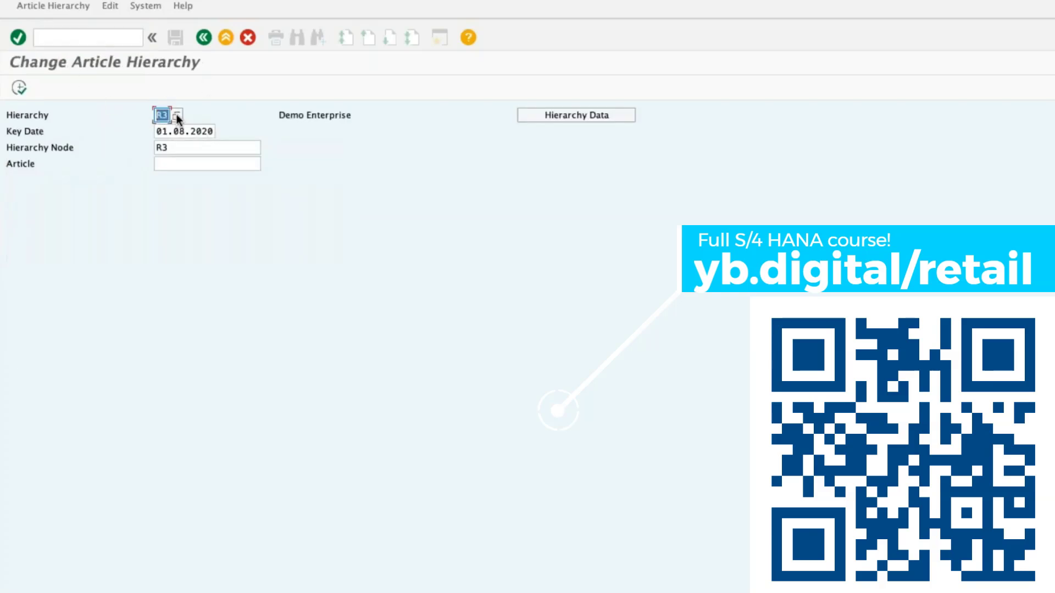
text(KL)
key(Return)
click(174, 132)
key(BackSpace)
key(BackSpace)
key(Return)
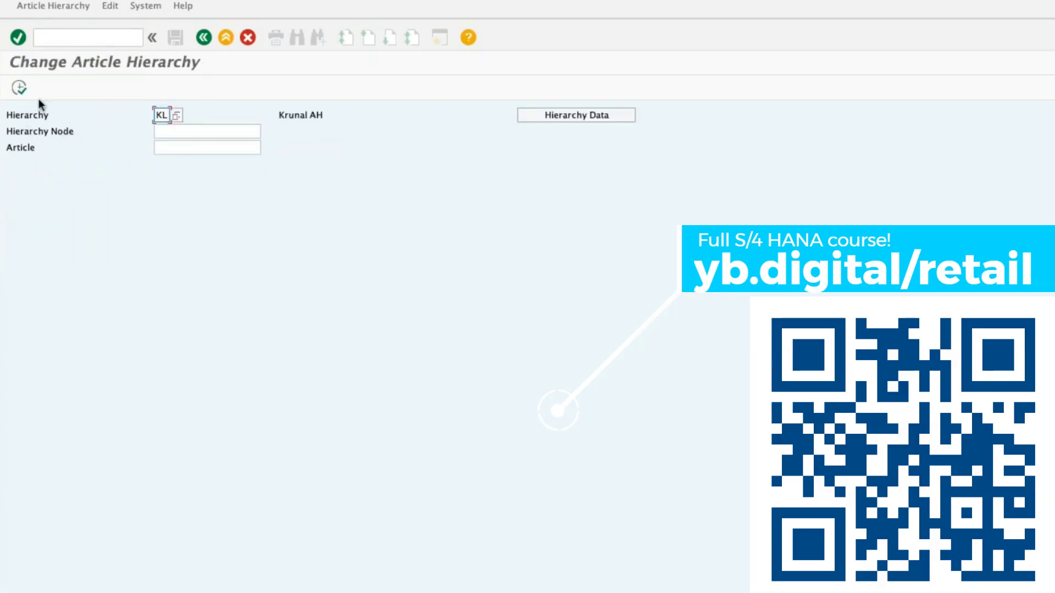
click(19, 88)
click(9, 126)
Activate article hierarchy KL and confirm the activation.
click(54, 5)
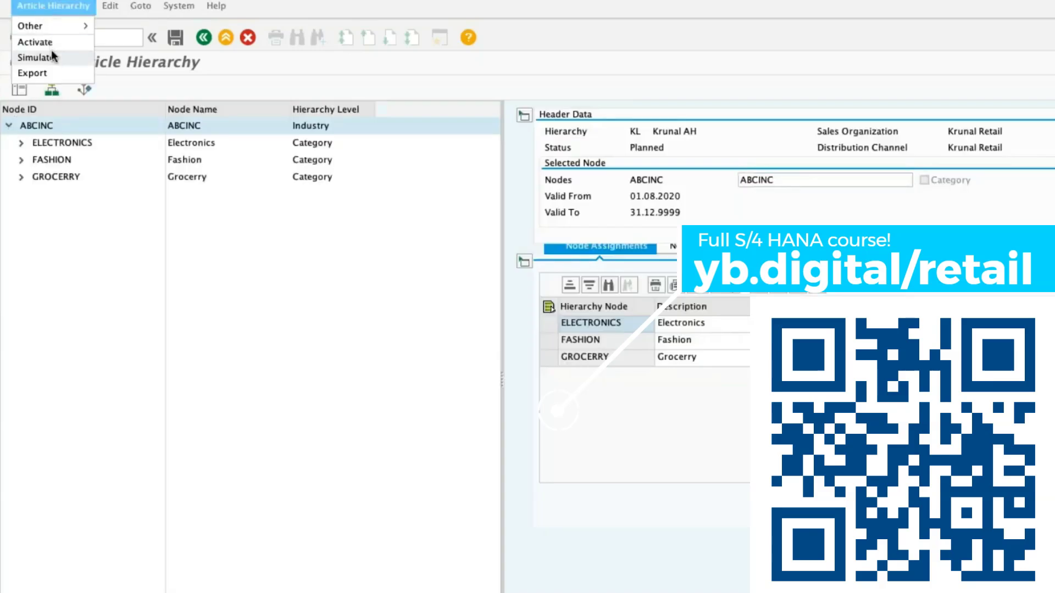
click(49, 42)
click(18, 88)
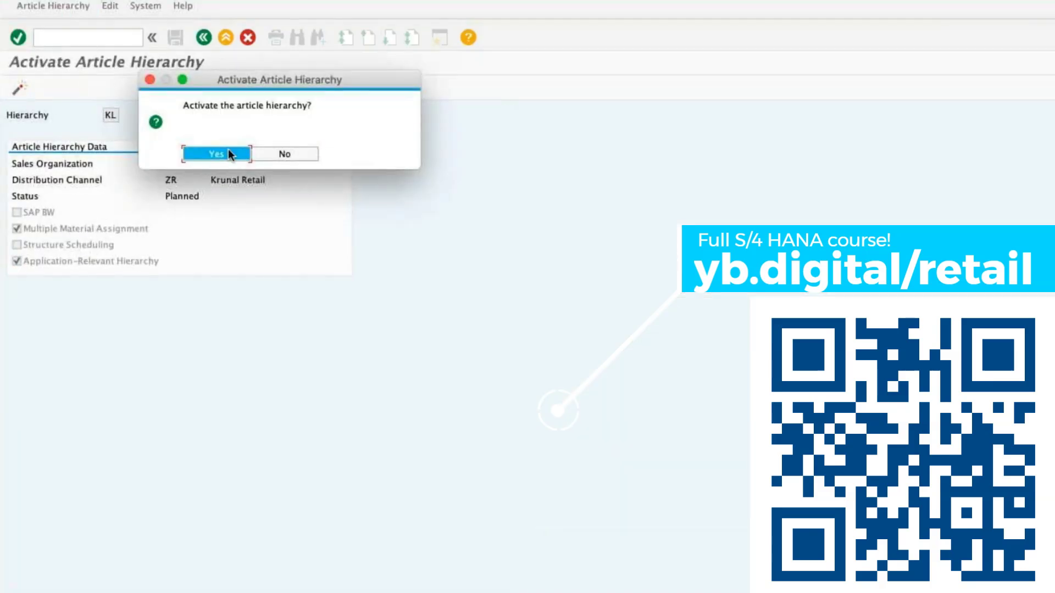
click(229, 150)
Display article hierarchy KL and check its status and the nodes under ABCINC and ELECTRONICS.
click(89, 10)
mouse_move(33, 23)
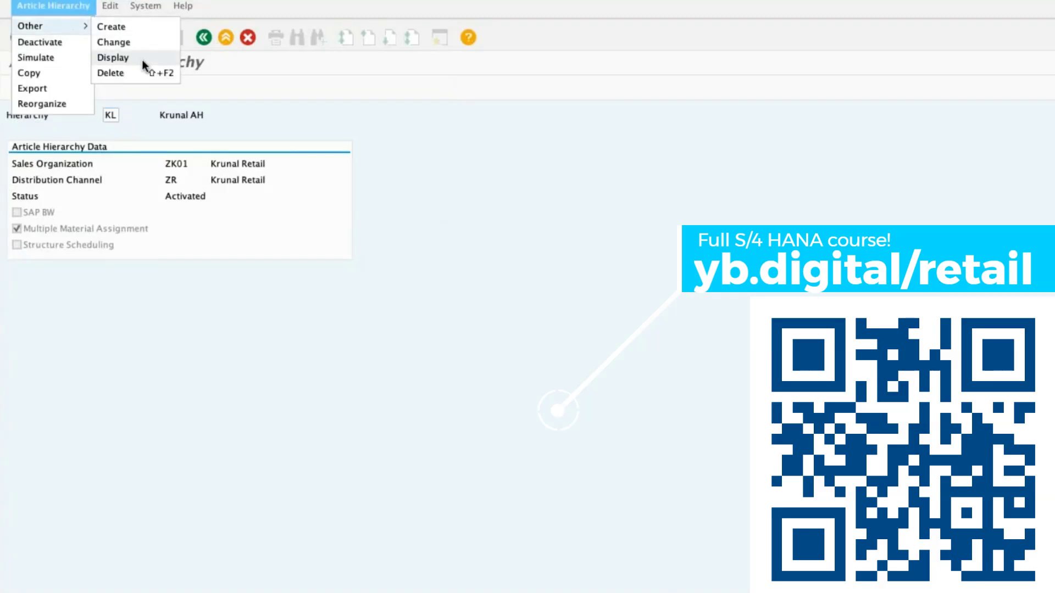
click(137, 58)
click(16, 95)
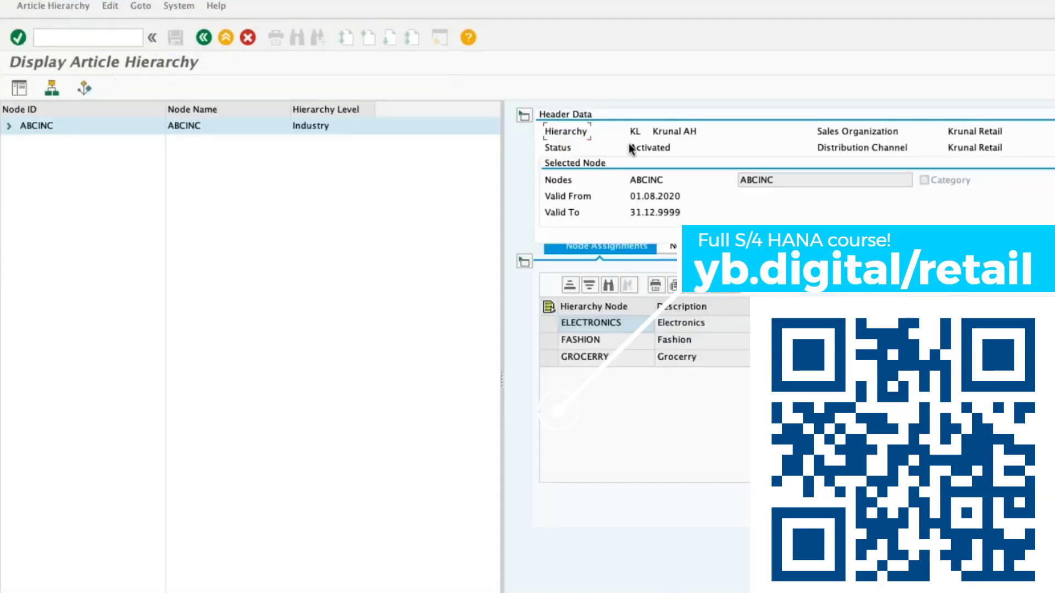
drag(629, 147, 720, 143)
click(9, 126)
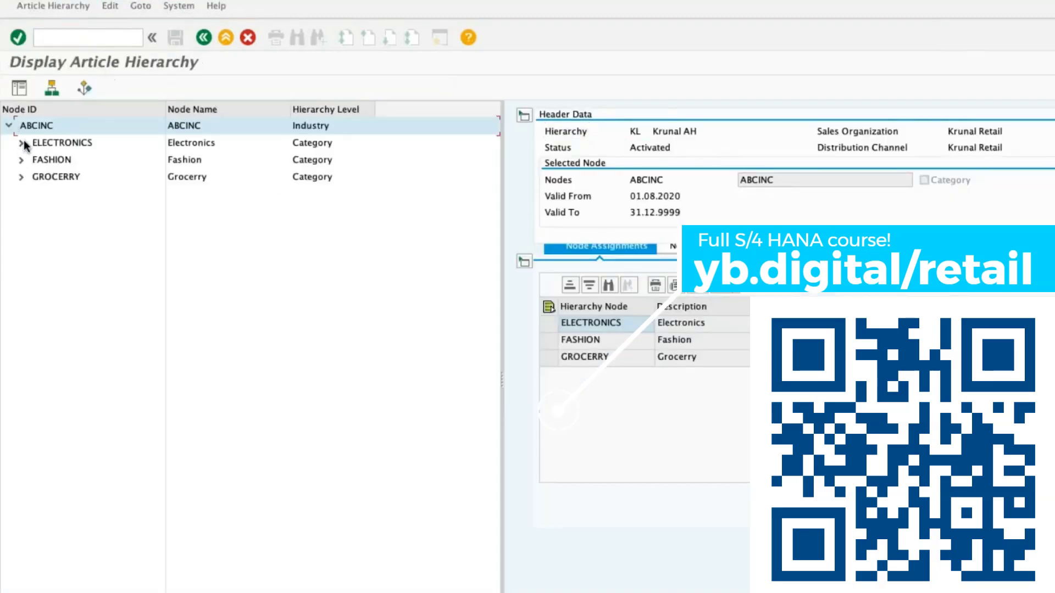
click(21, 143)
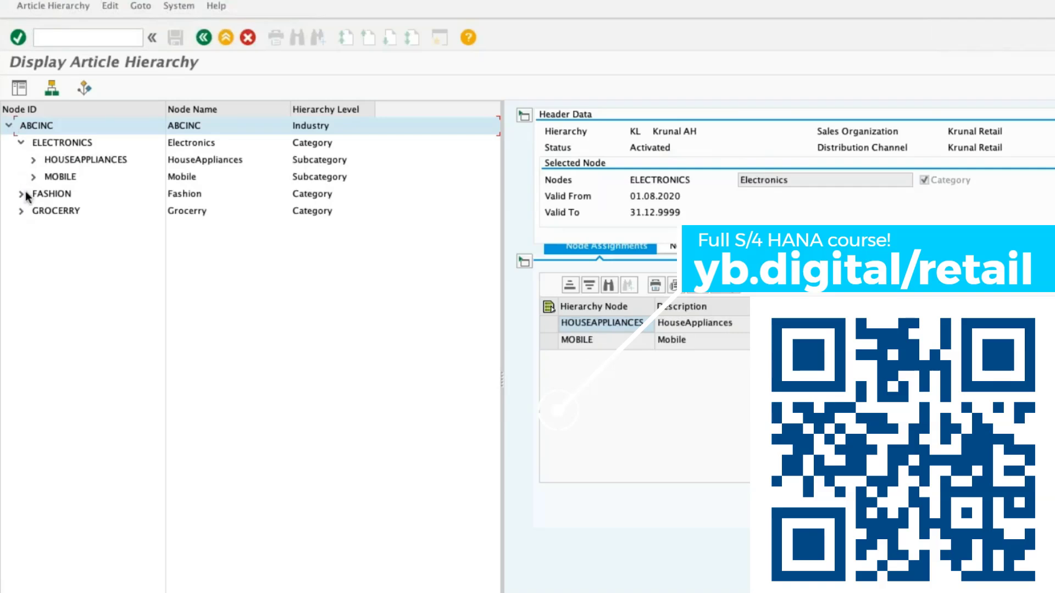
click(203, 38)
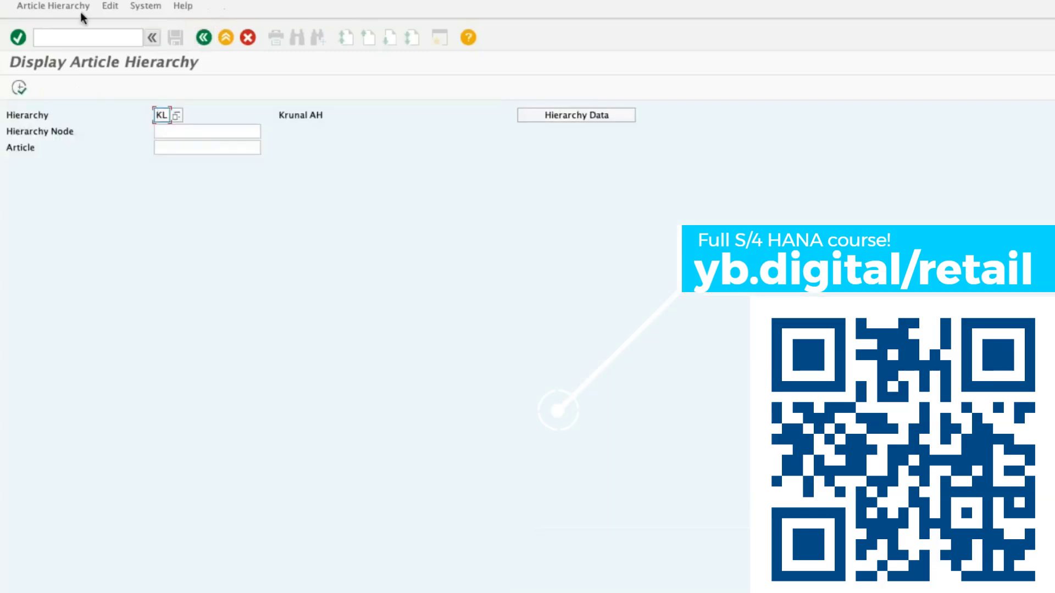
click(81, 7)
click(30, 88)
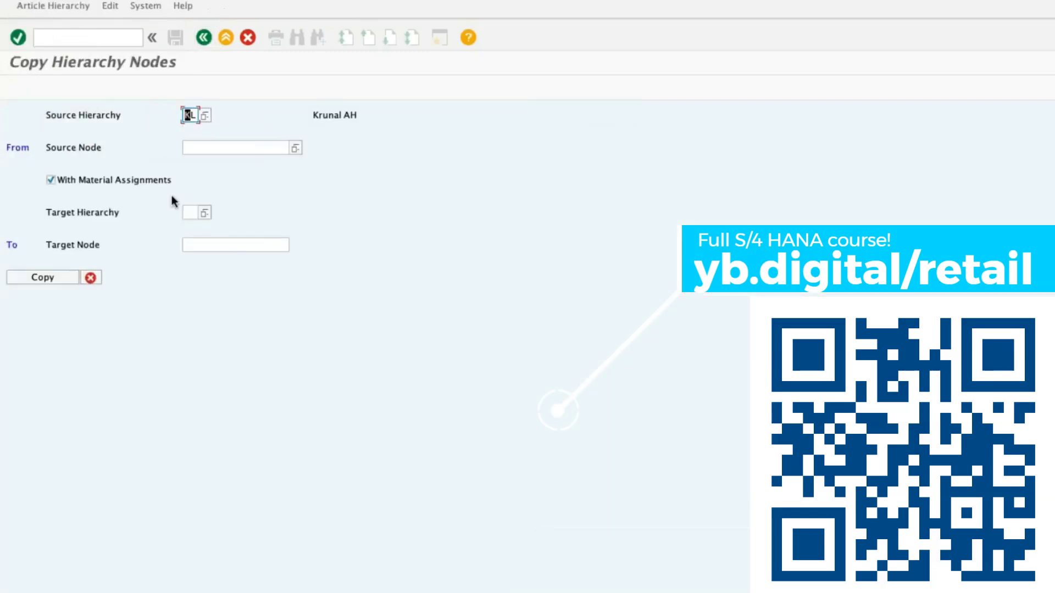
click(203, 39)
click(251, 38)
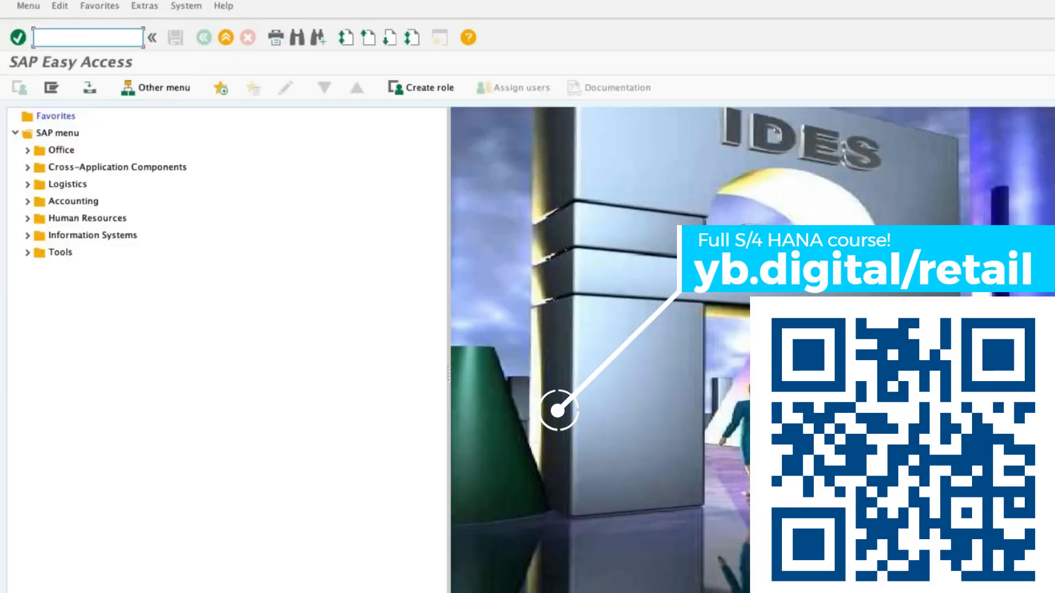
Run transaction WMATGRP01 and define a new article hierarchy KC for sales organization ZK01 and distribution channel ZR.
text(WMATGRP01)
key(Return)
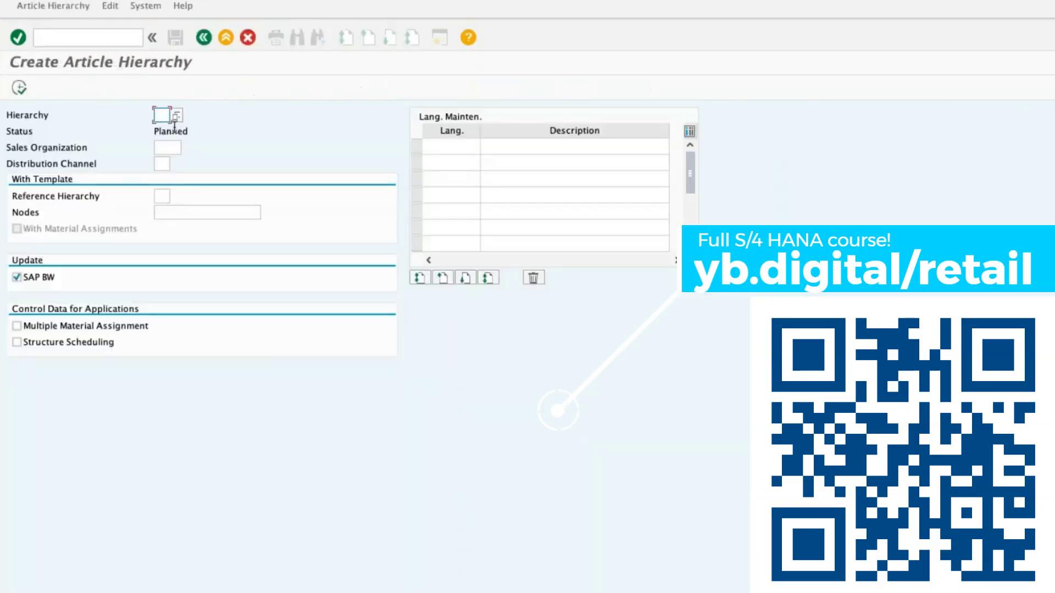
click(170, 148)
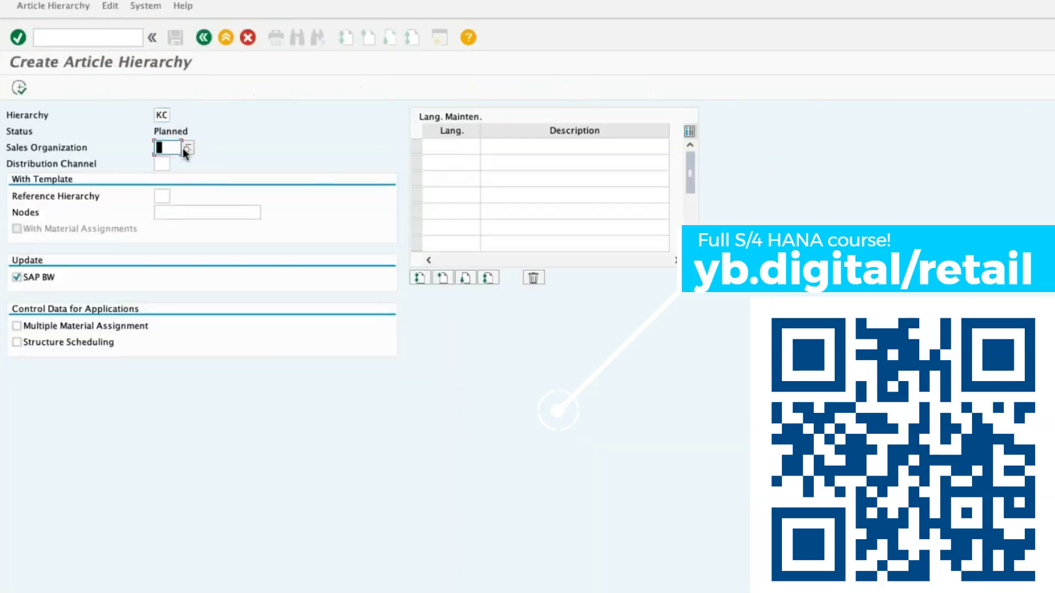
click(173, 160)
click(165, 164)
text(ZR)
Turn off the SAP BW update, allow multiple material assignment, enter an EN description for hierarchy KC and create it.
click(57, 280)
click(123, 328)
click(441, 144)
text(EN)
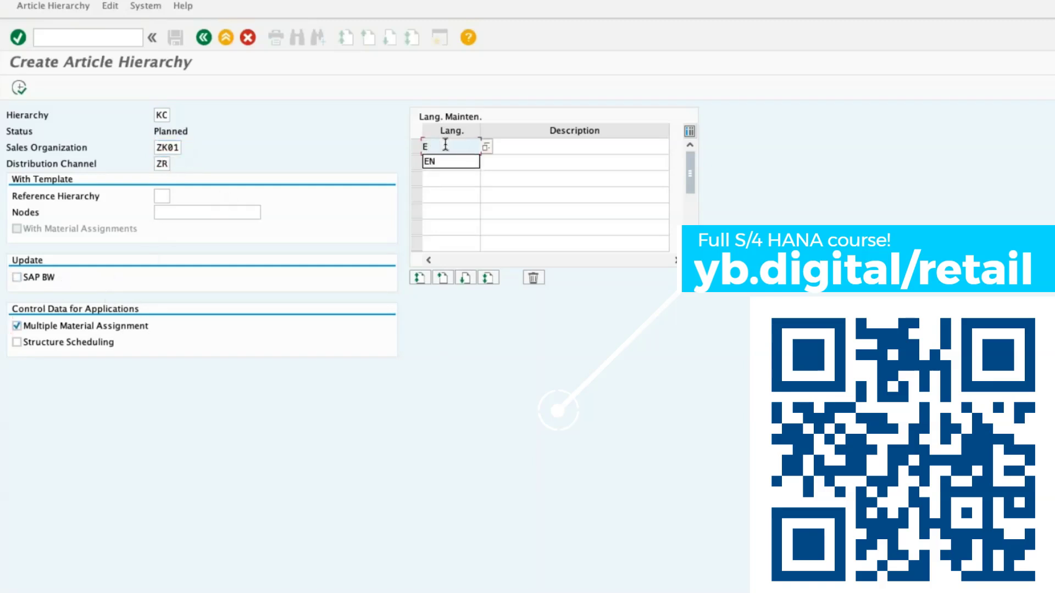
key(Tab)
text(KRUNAL C)
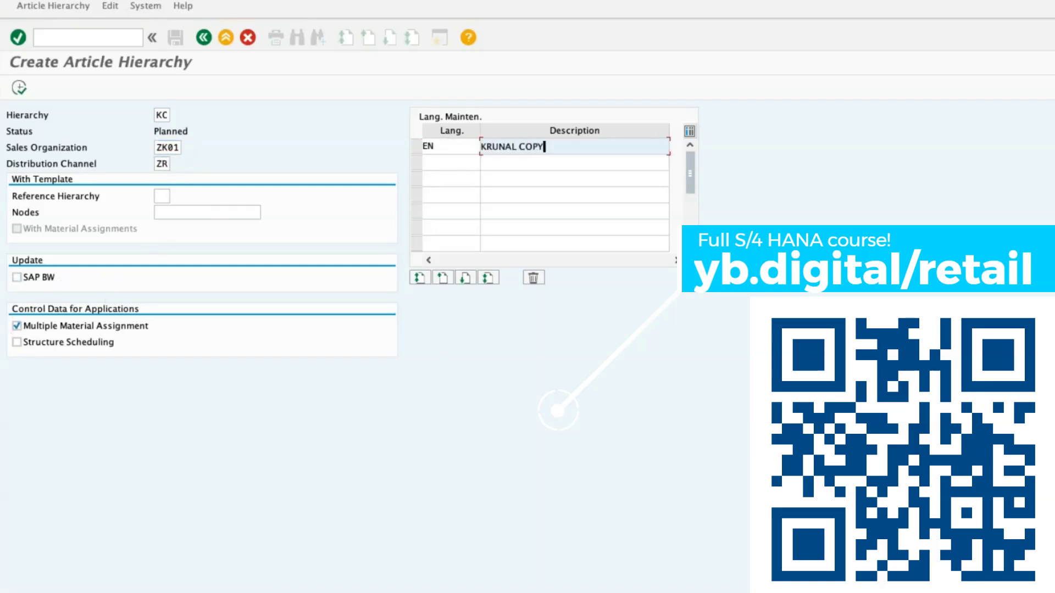
click(19, 88)
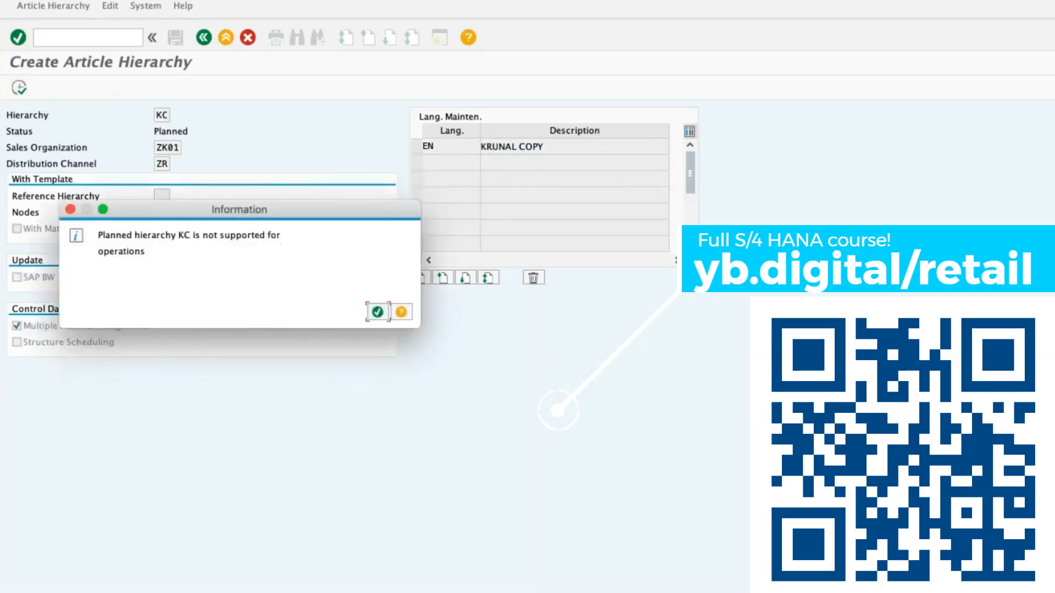
key(Return)
Add a hierarchy node ABCINC with the description ABCINC to hierarchy KC and save it.
click(571, 285)
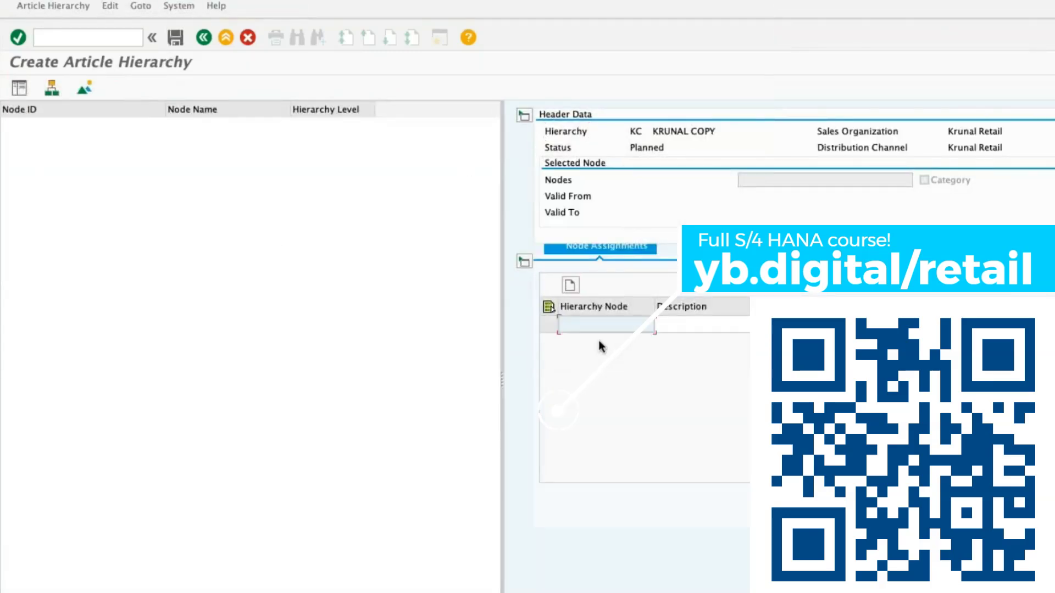
key(super+Tab)
click(479, 229)
key(super+c)
key(super+Tab)
key(super+v)
click(678, 327)
key(super+v)
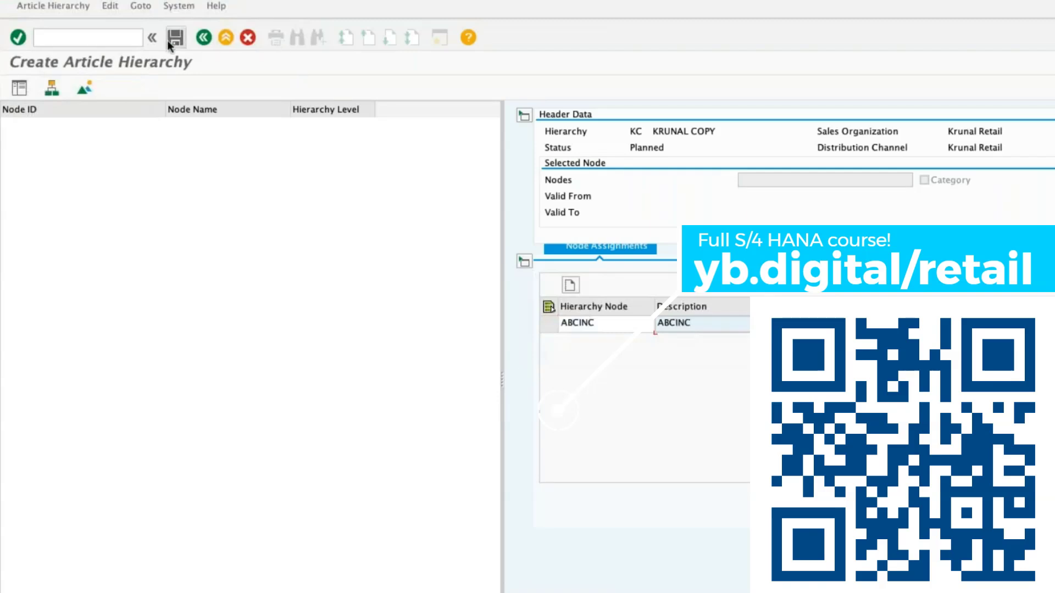
click(172, 40)
Set up a copy of source node ABCINC from hierarchy KL, with material assignments, into target hierarchy KC.
click(93, 39)
text(/NWMAT)
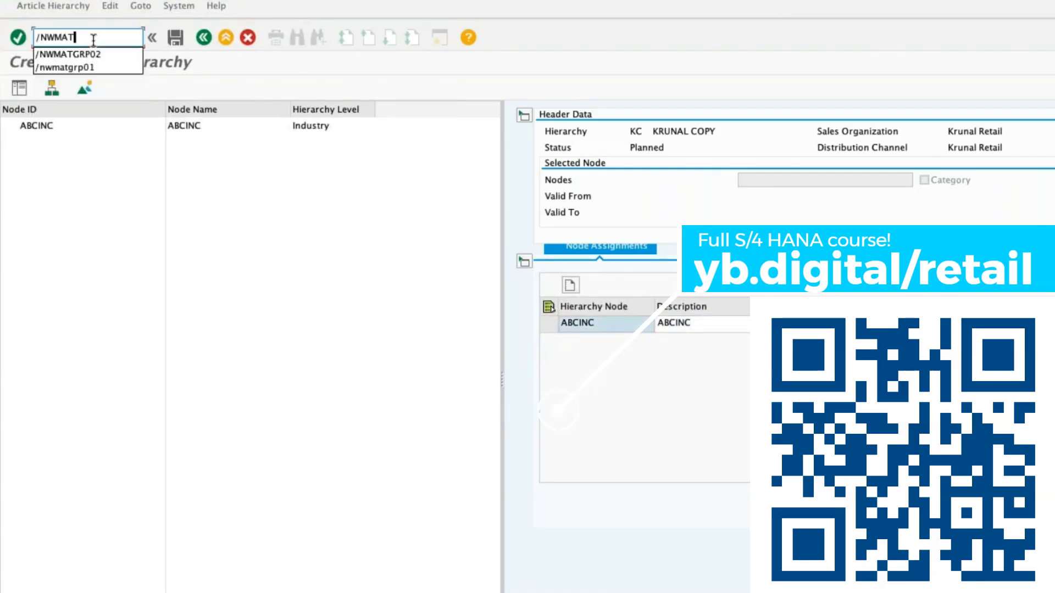
text(GRP)
key(Return)
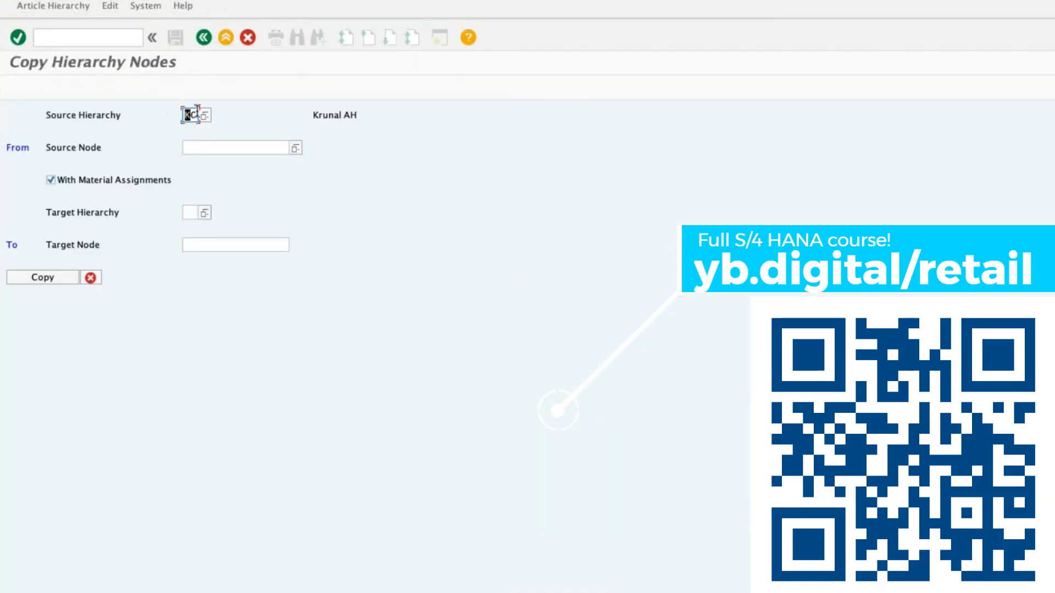
click(195, 213)
text(KC)
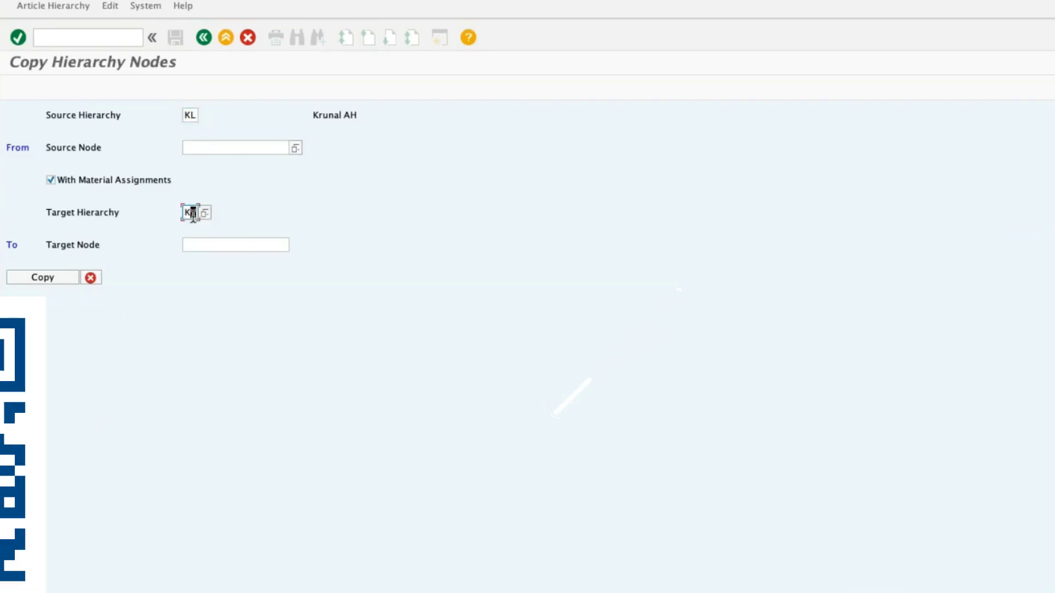
click(224, 153)
text(ABCINC)
key(Return)
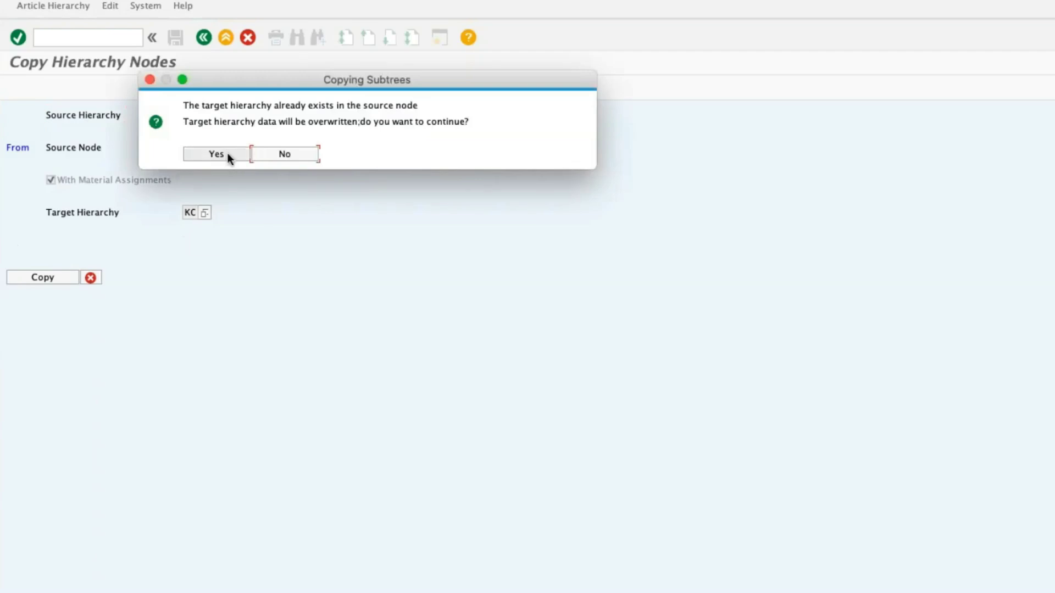
Agree to overwrite the target hierarchy data, review the list of target hierarchy changes and transfer them.
click(227, 153)
scroll(87, 238, down, 5)
scroll(87, 239, right, 2)
scroll(86, 238, left, 2)
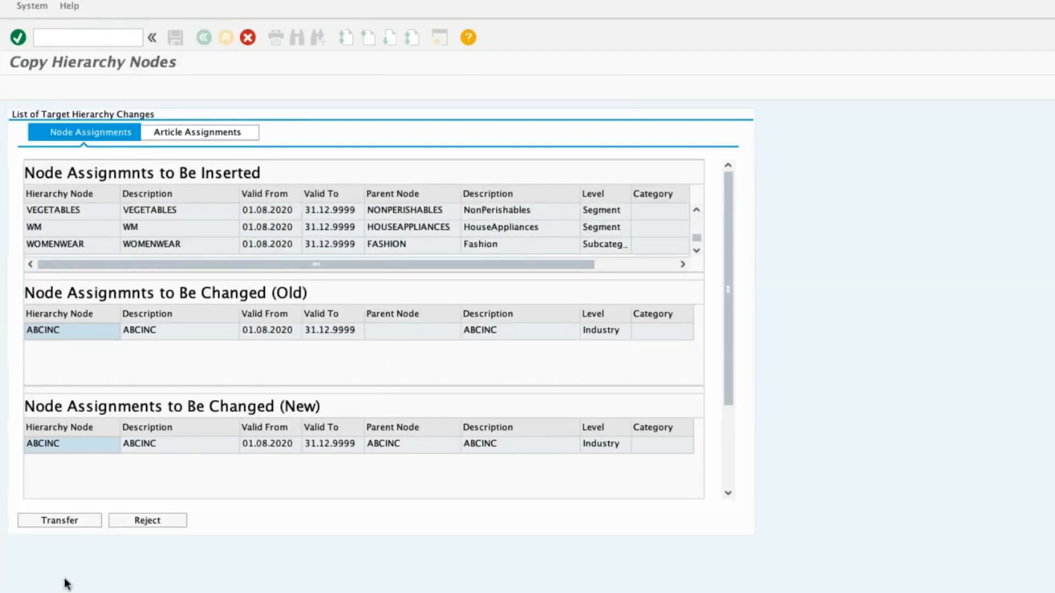
click(60, 521)
click(198, 43)
Run transaction WMATGRP02 and choose article hierarchy KC for changing.
click(69, 37)
text(WMATGRP02)
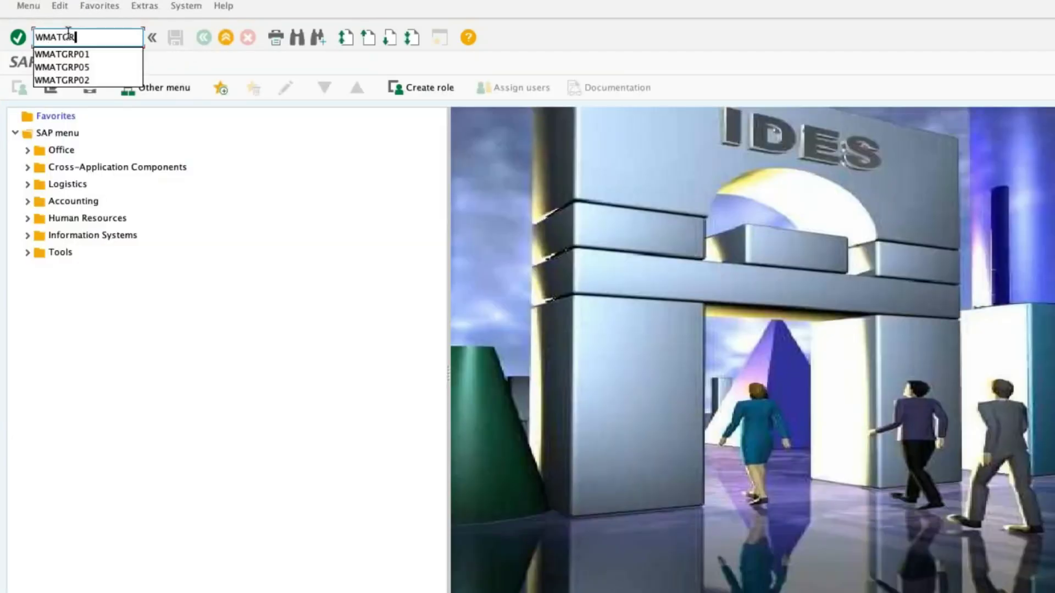
key(Return)
click(163, 113)
text(C)
key(Return)
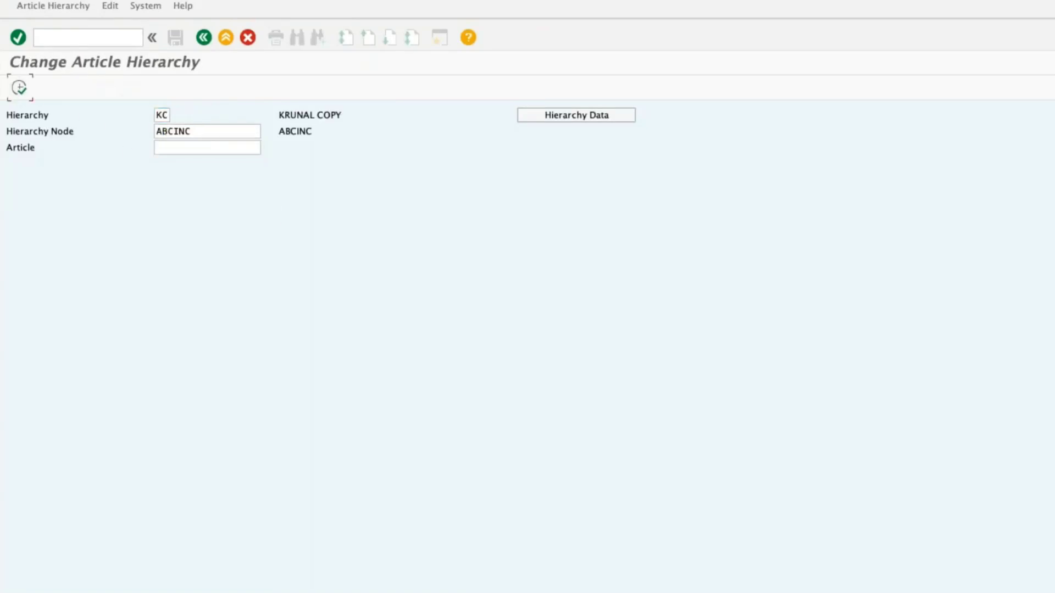
Expand the ELECTRONICS node of hierarchy KC and try to delete the ABCINC node assignment.
click(19, 87)
click(22, 144)
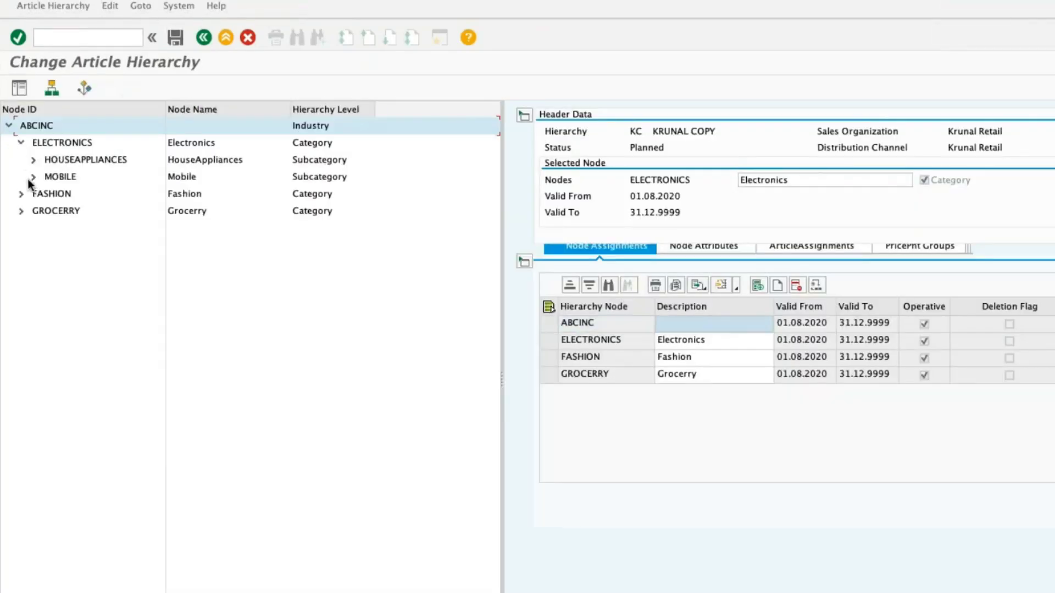
click(548, 325)
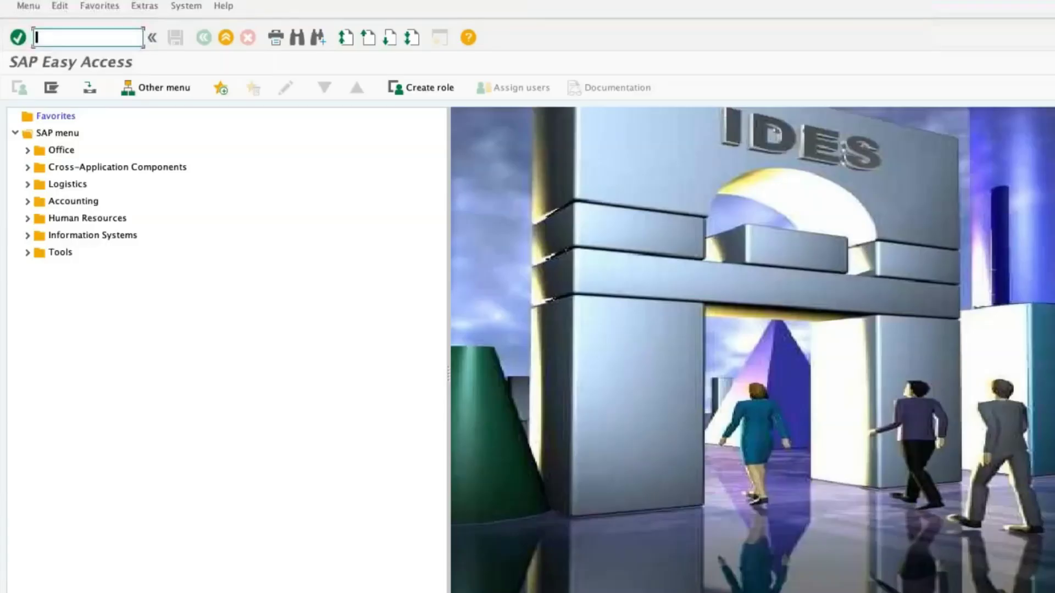
Reopen hierarchy KC in transaction WMATGRP02 without a hierarchy node and set the ABCINC node's description to ABCINC.
text(WMATGRP02)
key(Return)
key(BackSpace)
key(BackSpace)
key(BackSpace)
key(BackSpace)
key(BackSpace)
key(BackSpace)
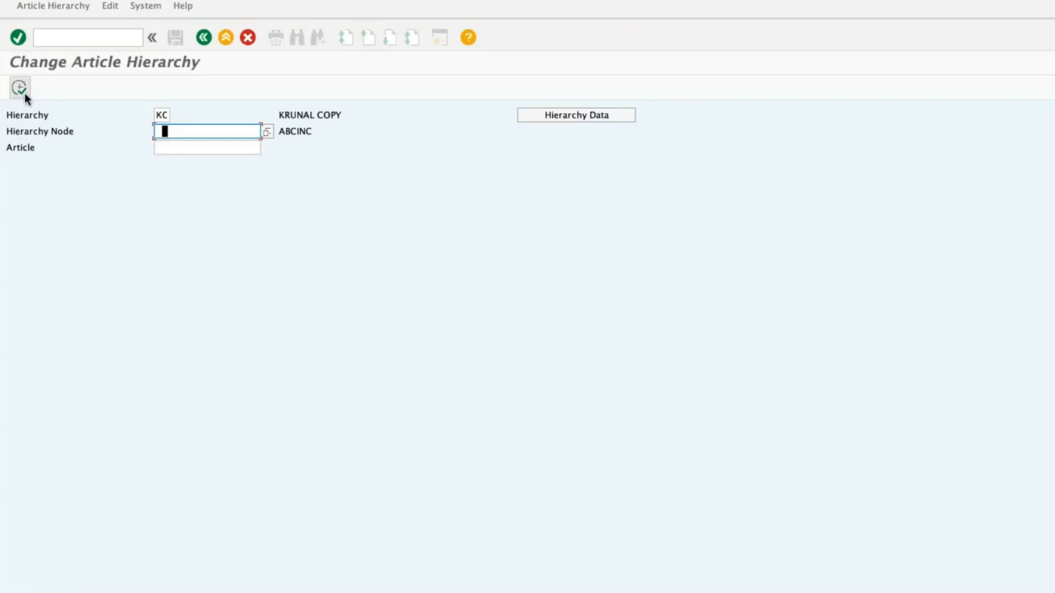
click(20, 88)
click(664, 327)
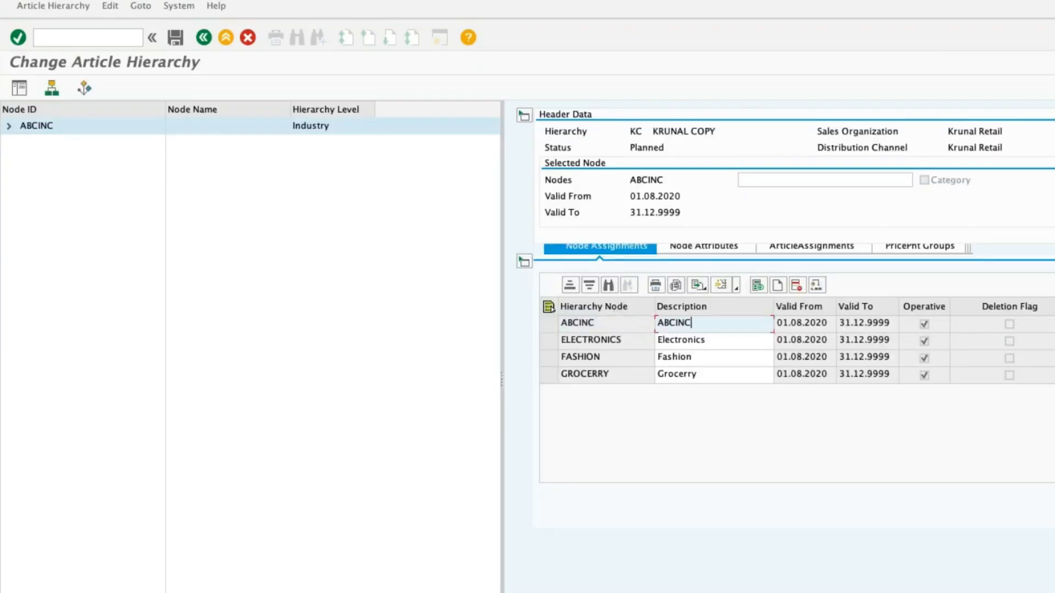
key(Return)
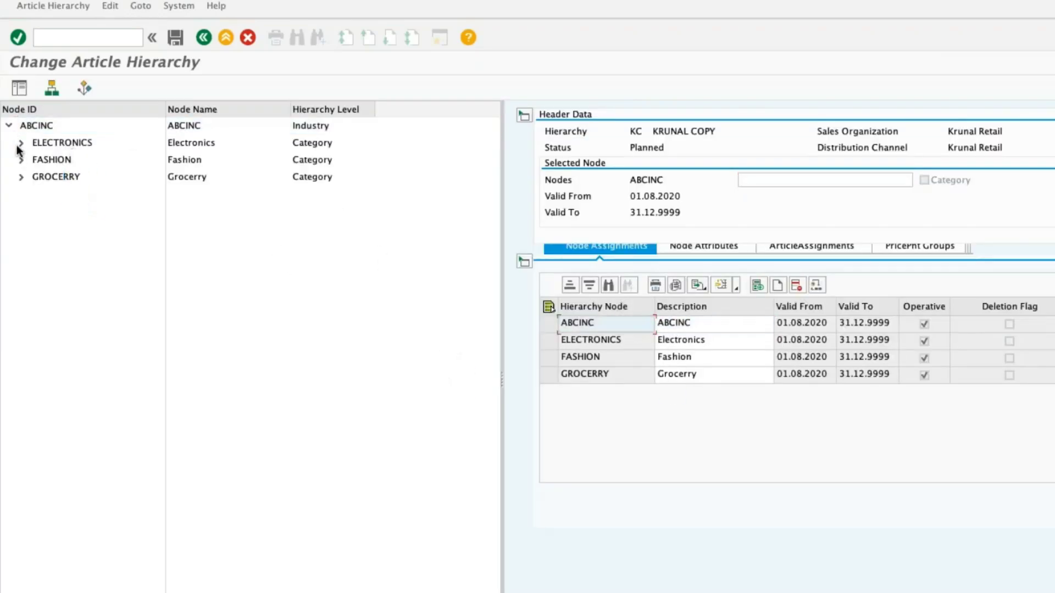
click(203, 38)
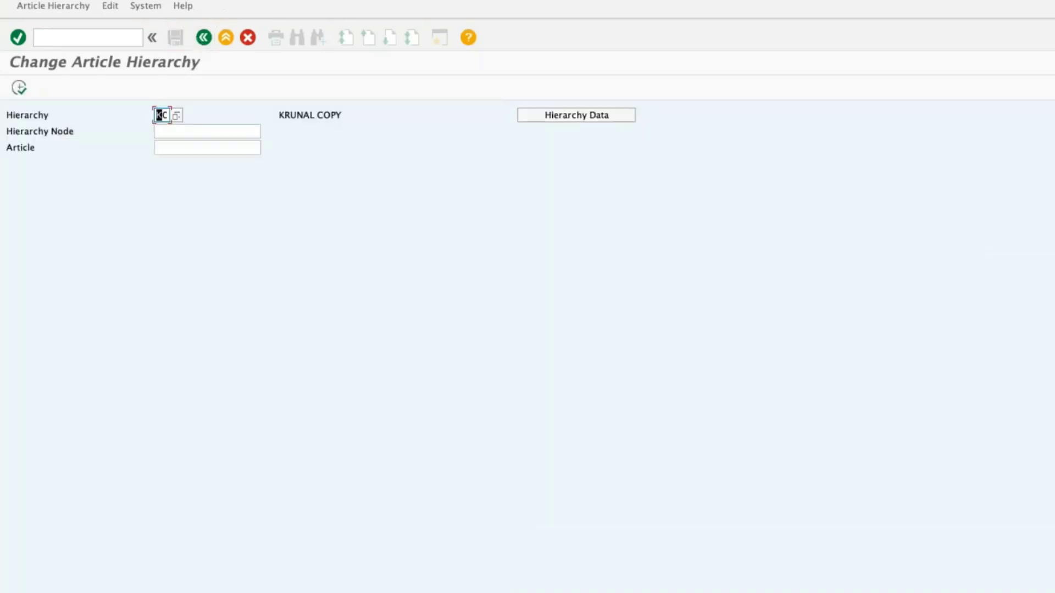
Open article hierarchy KL for comparison and return to the hierarchy selection.
text(KL)
key(Return)
click(19, 88)
click(203, 37)
Open hierarchy KC, expand ABCINC and try again to delete the ABCINC assignment among its child nodes.
click(19, 88)
click(9, 126)
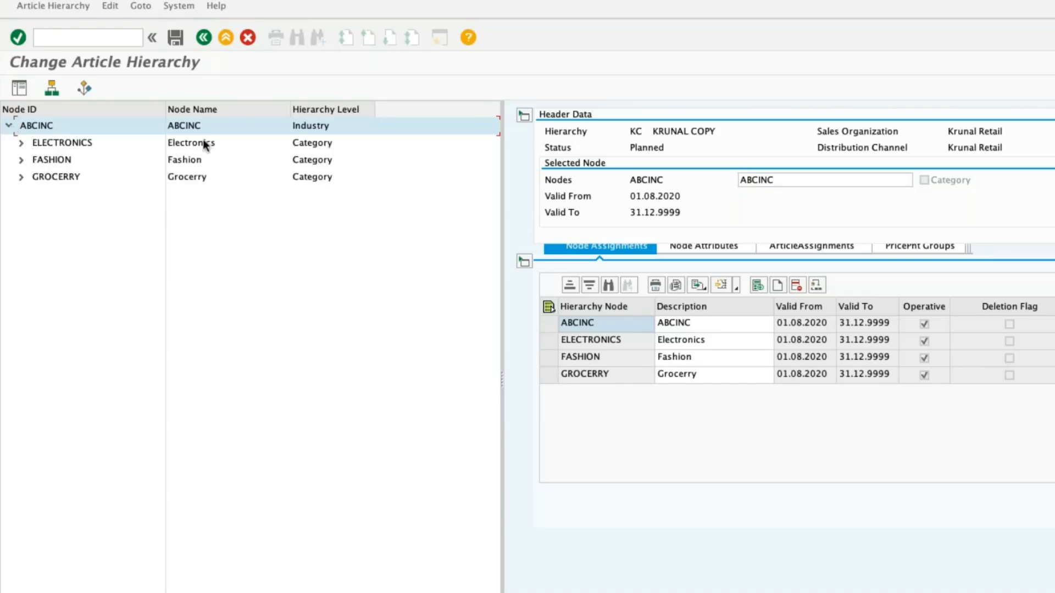
click(549, 324)
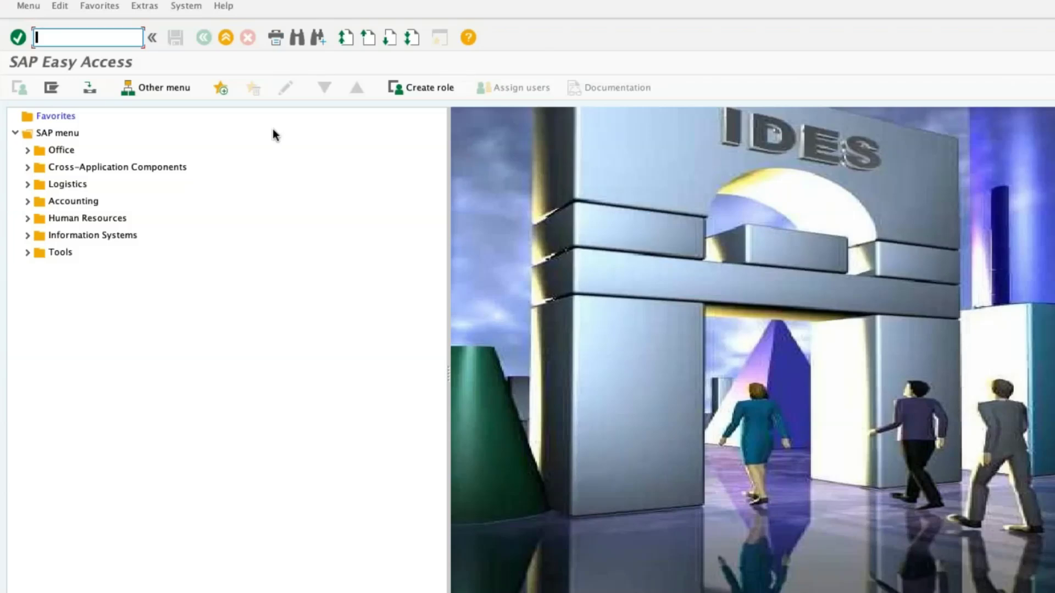
Reopen hierarchy KC in transaction WMATGRP02 and add the FRUITS node, described as FRUITS, under PERISHABLES, then save.
text(WMATGRP02)
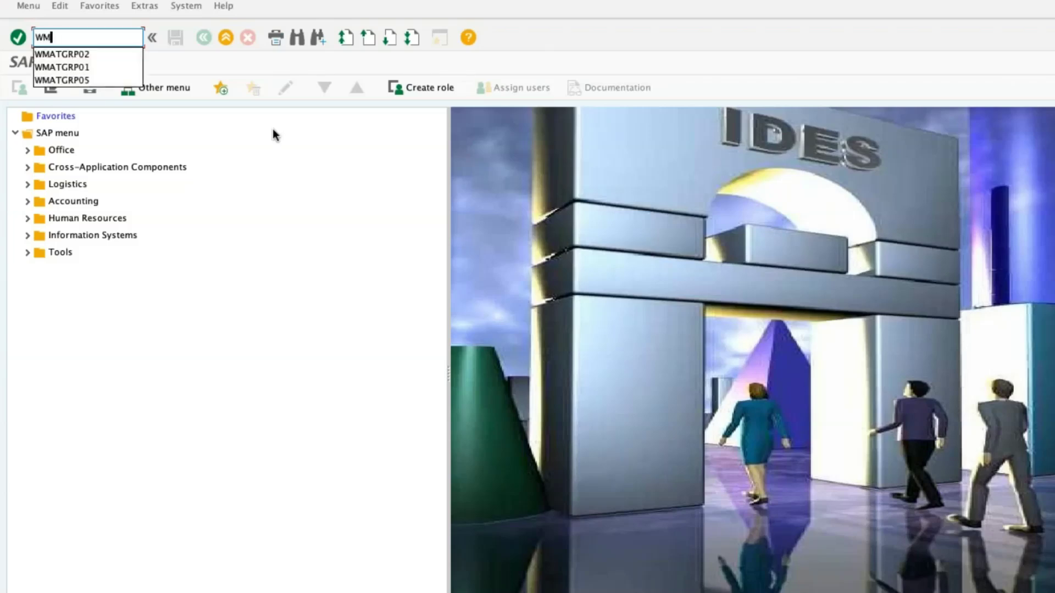
key(Return)
key(Return)
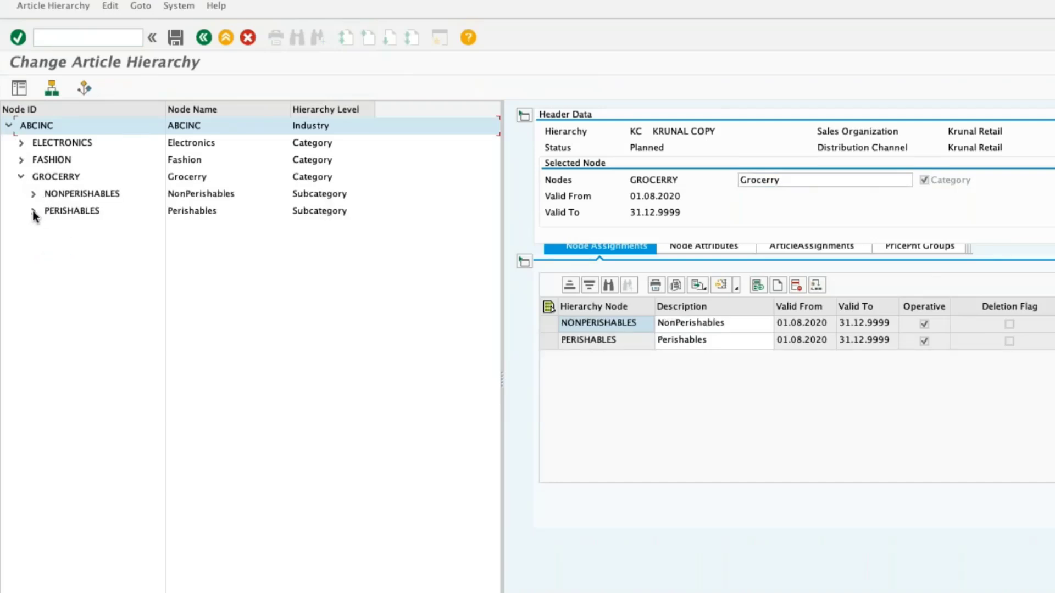
click(34, 211)
click(784, 286)
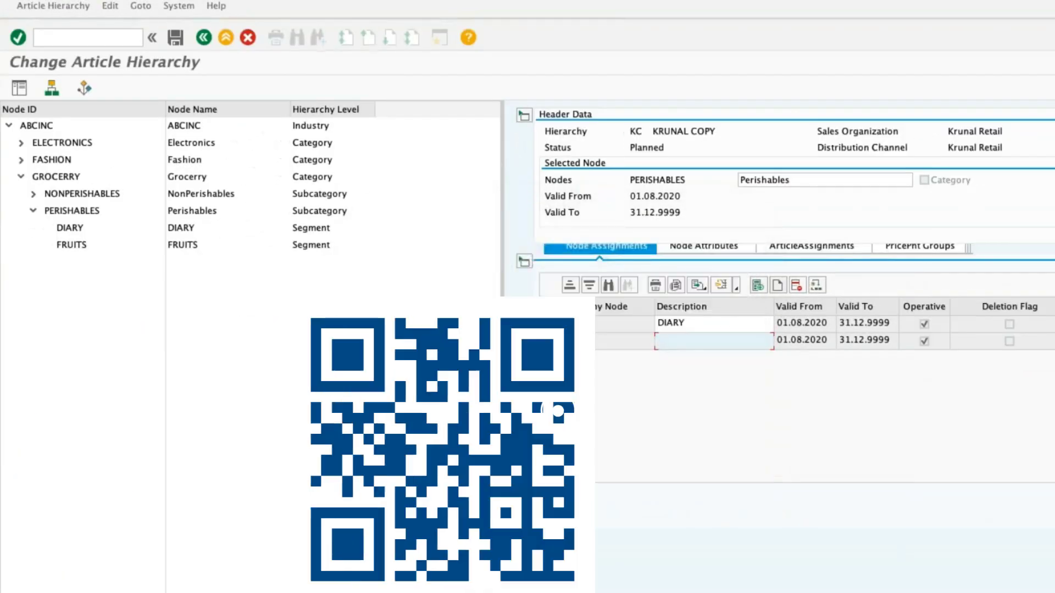
text(FRUITS)
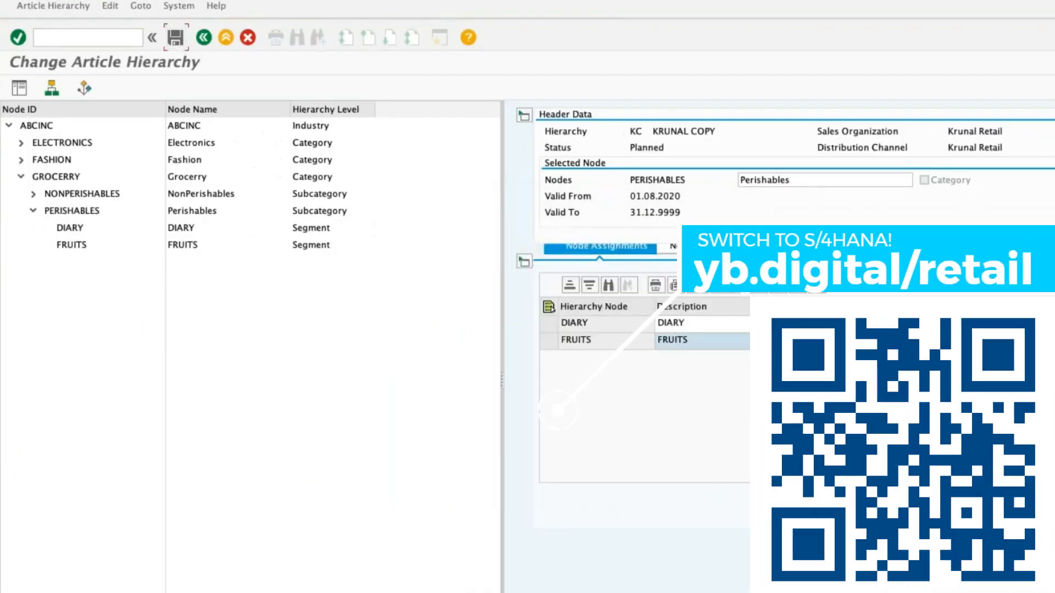
click(204, 37)
Open transaction WMATGRP06 and try to copy hierarchy nodes from source hierarchy KC to target hierarchy KL without naming any nodes.
click(112, 36)
text(/NWMATGRP06)
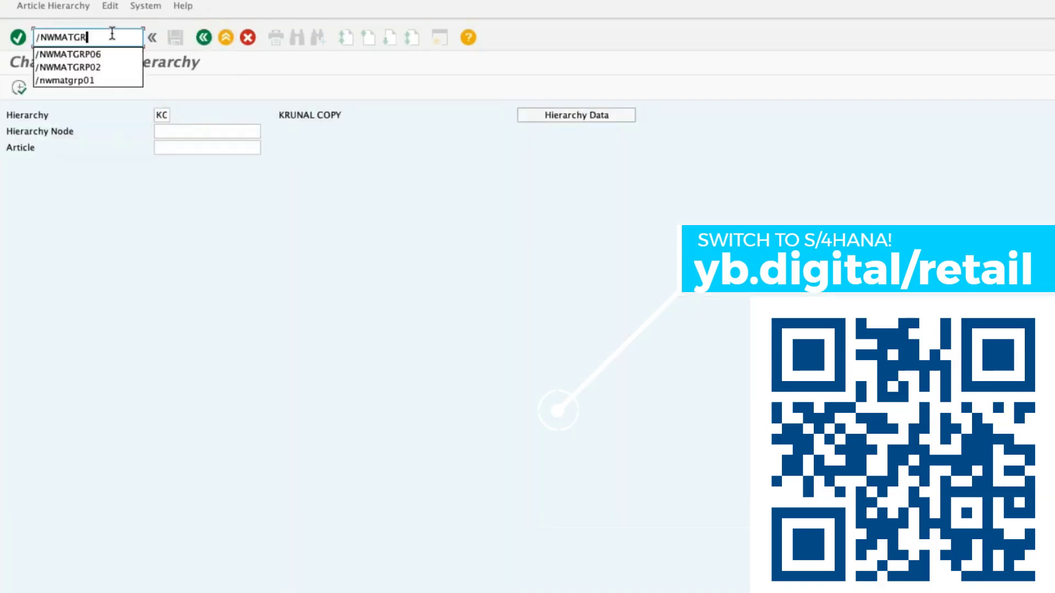
key(Return)
click(193, 214)
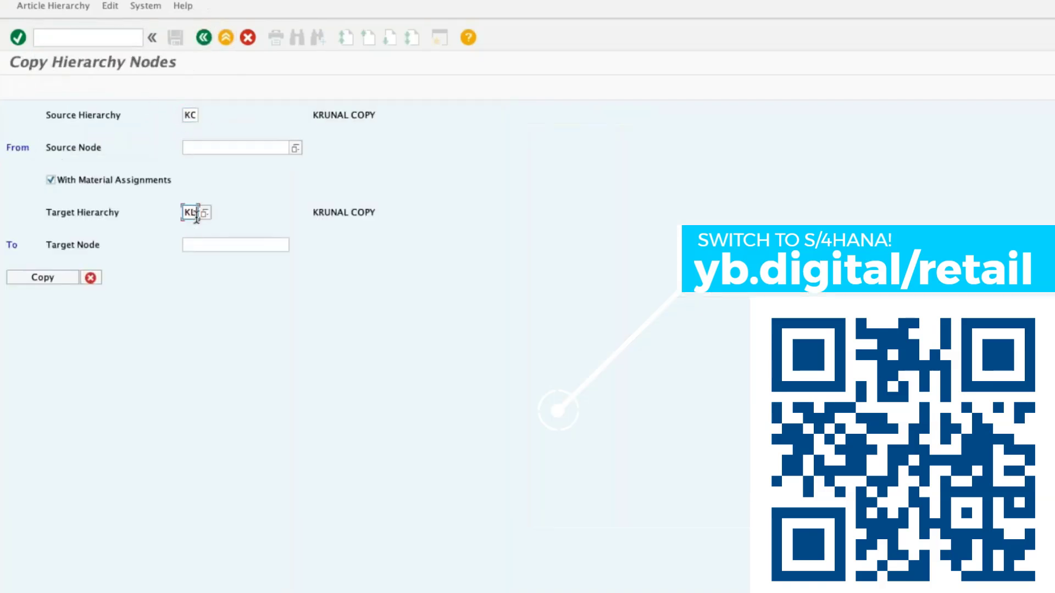
click(48, 278)
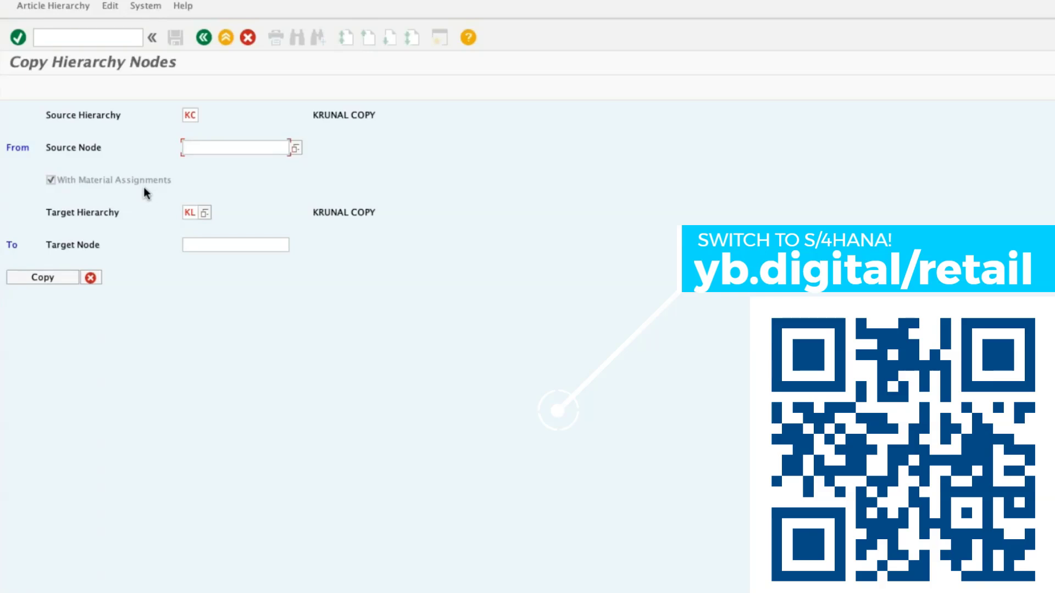
Try to copy the hierarchy nodes with PERISHABLES as both source node and target node.
text(PERISHABLES)
key(ctrl+a)
key(ctrl+c)
click(238, 246)
key(ctrl+v)
click(43, 278)
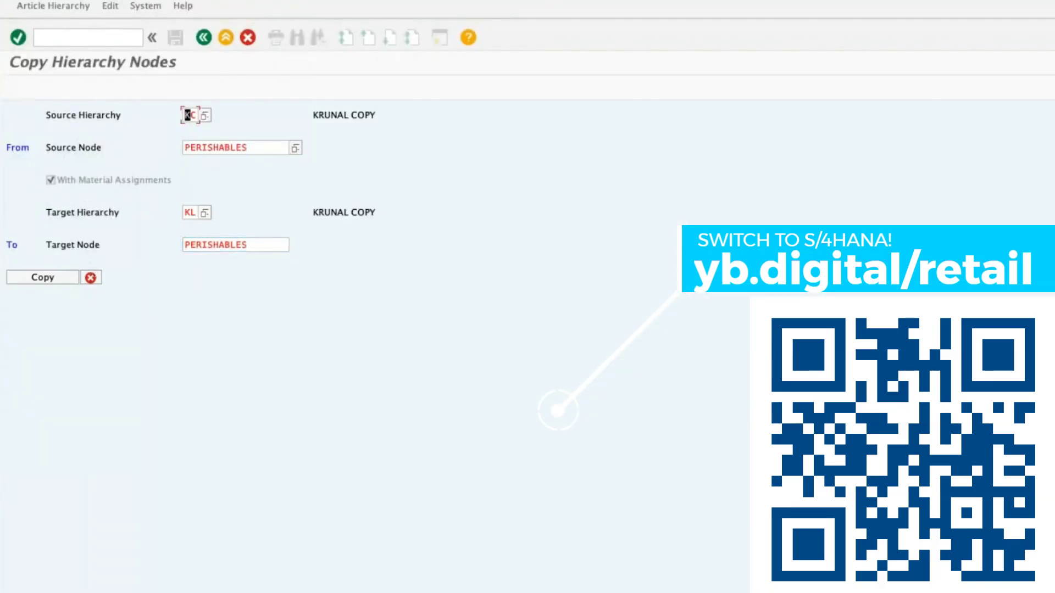
Replace both the source and target nodes with ABCINC, run the copy and accept the list of assigned nodes.
click(257, 146)
key(BackSpace)
key(BackSpace)
key(BackSpace)
key(BackSpace)
key(BackSpace)
key(BackSpace)
key(BackSpace)
key(BackSpace)
key(BackSpace)
key(BackSpace)
key(BackSpace)
click(194, 177)
drag(259, 245, 74, 222)
key(BackSpace)
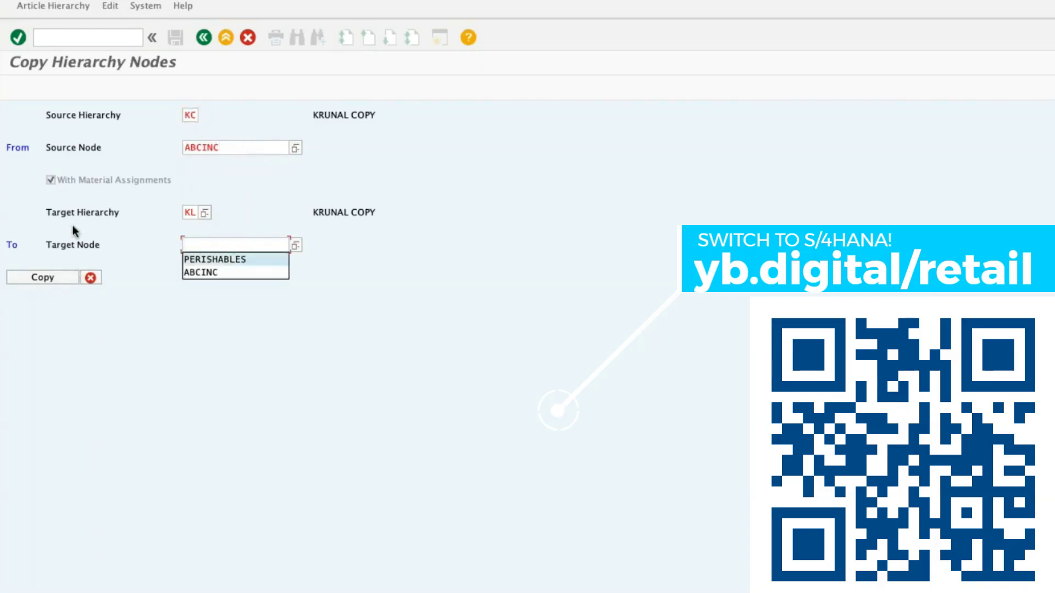
click(198, 274)
click(48, 280)
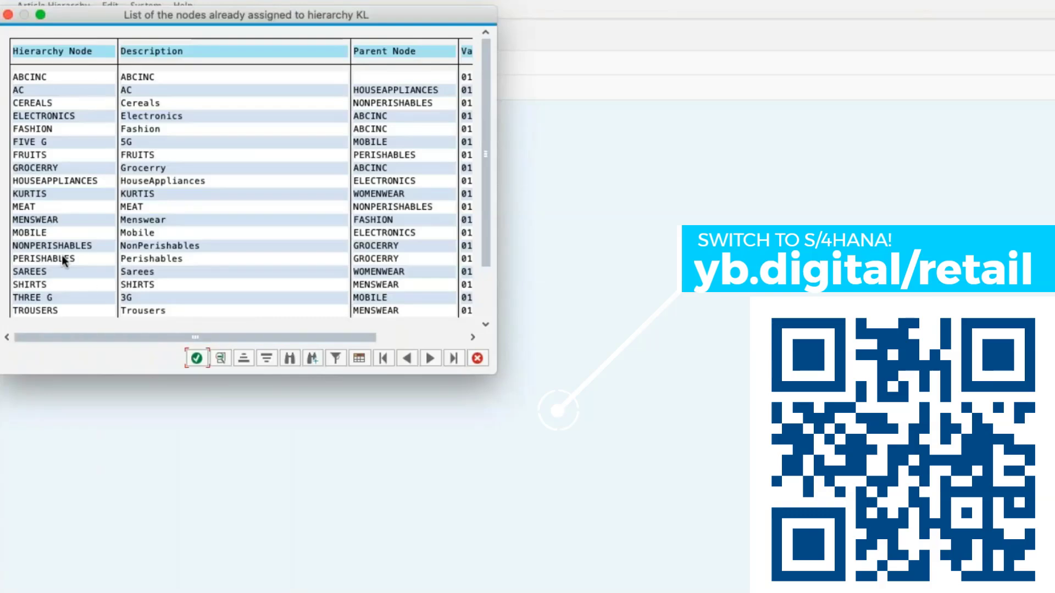
click(196, 359)
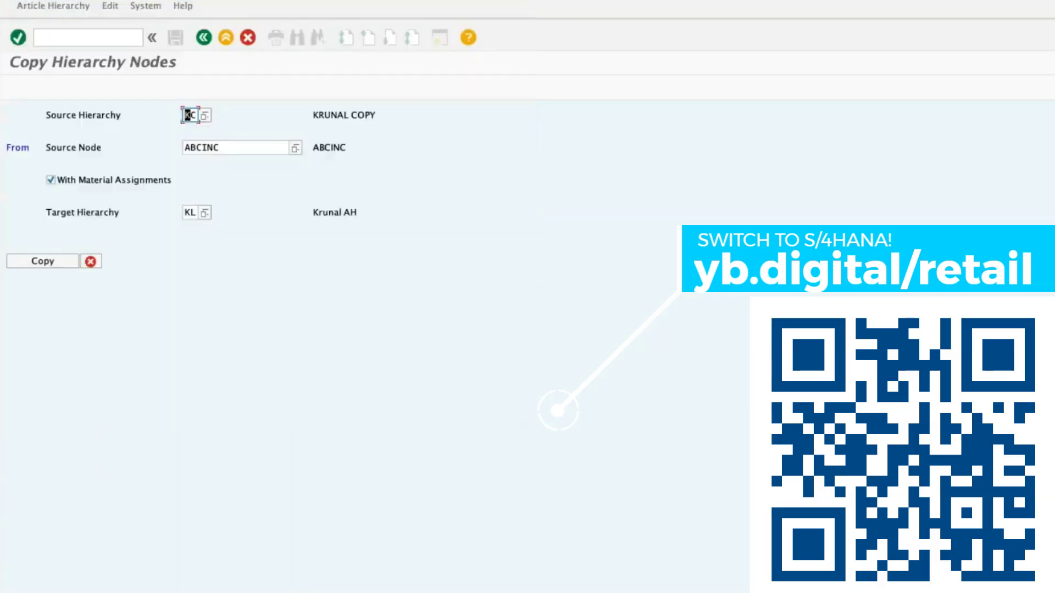
Run the copy of ABCINC again and examine the list of nodes already assigned to hierarchy KL.
click(38, 261)
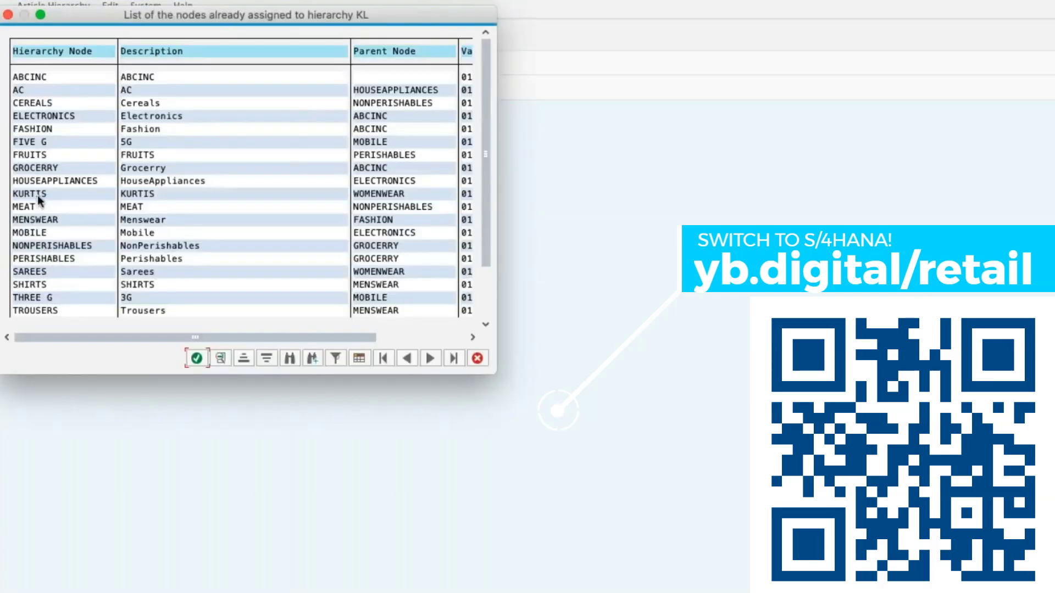
scroll(53, 229, down, 2)
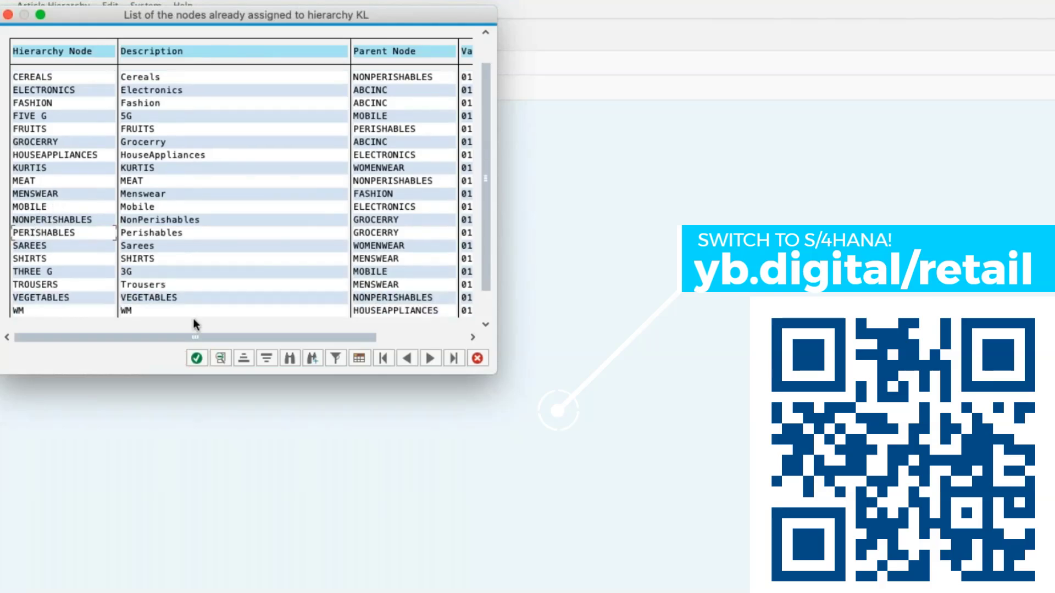
click(197, 358)
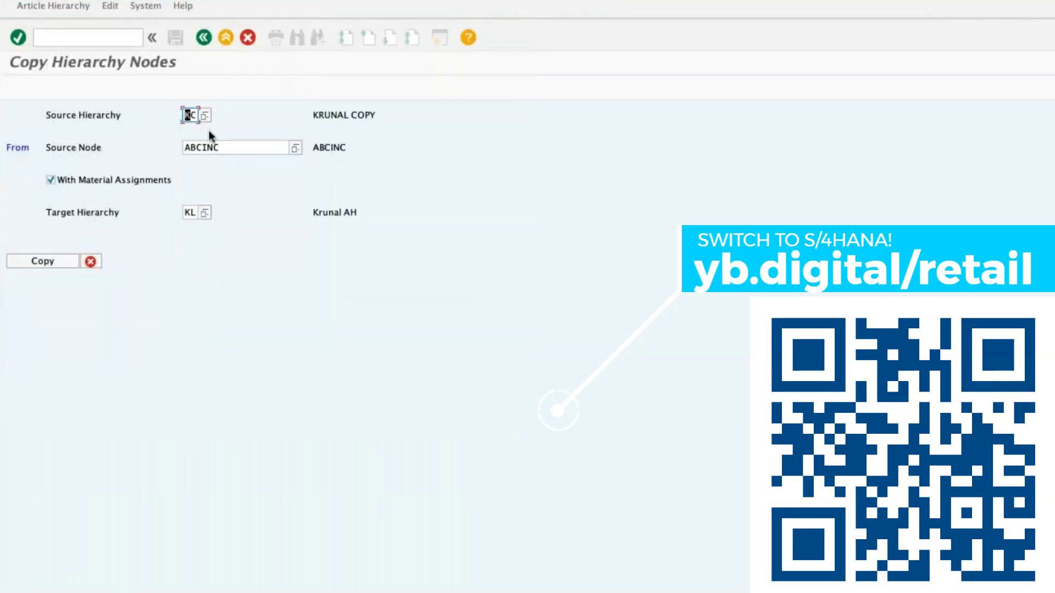
click(46, 262)
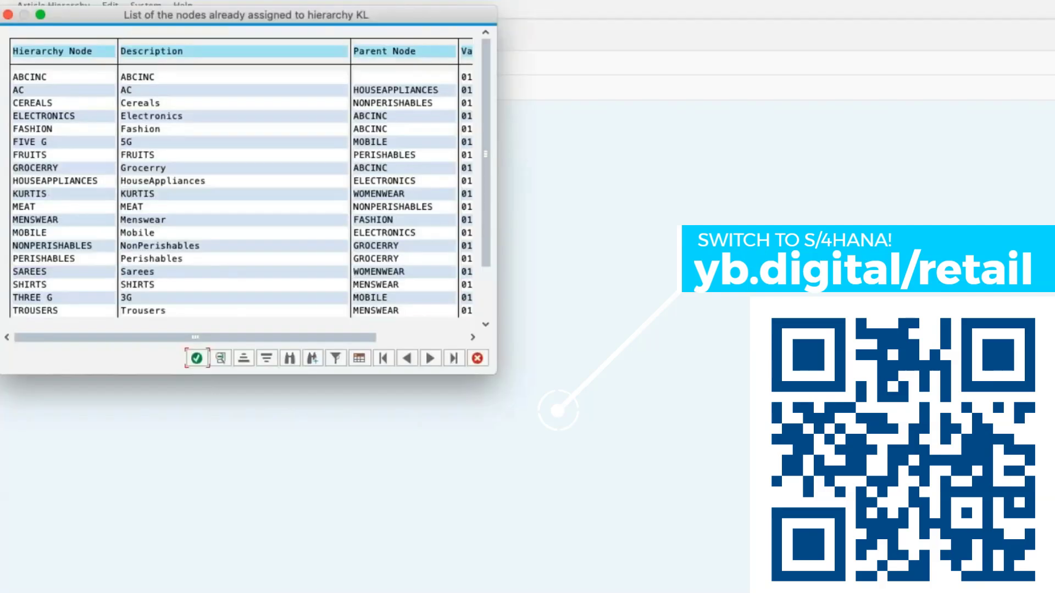
click(477, 358)
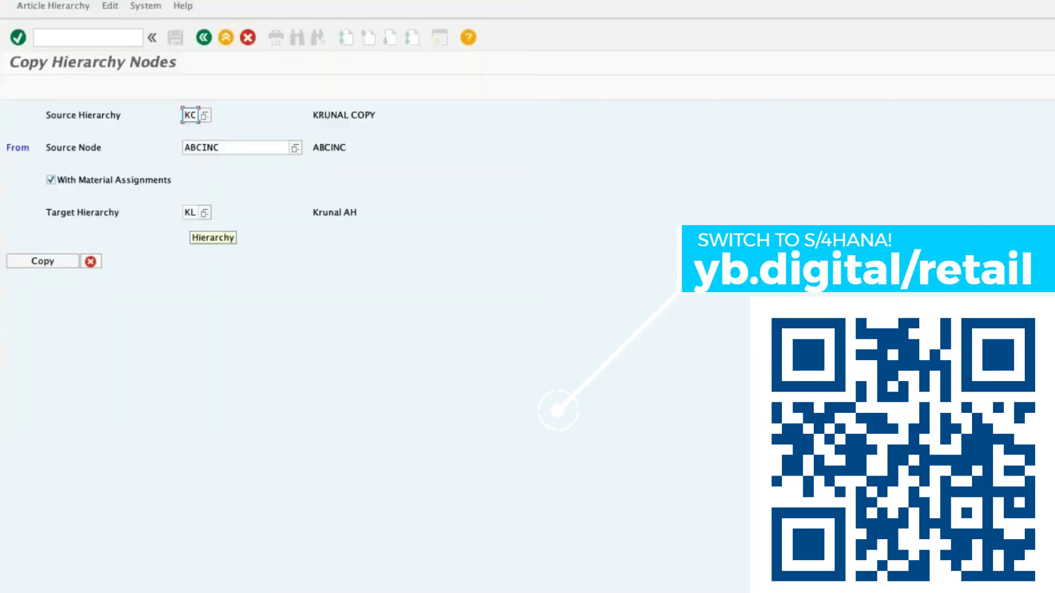
Open hierarchy KC at node ABCINC in transaction WMATGRP02 and inspect the PERISHABLES node under GROCERRY.
click(89, 37)
text(/NWMATGRP02)
key(Return)
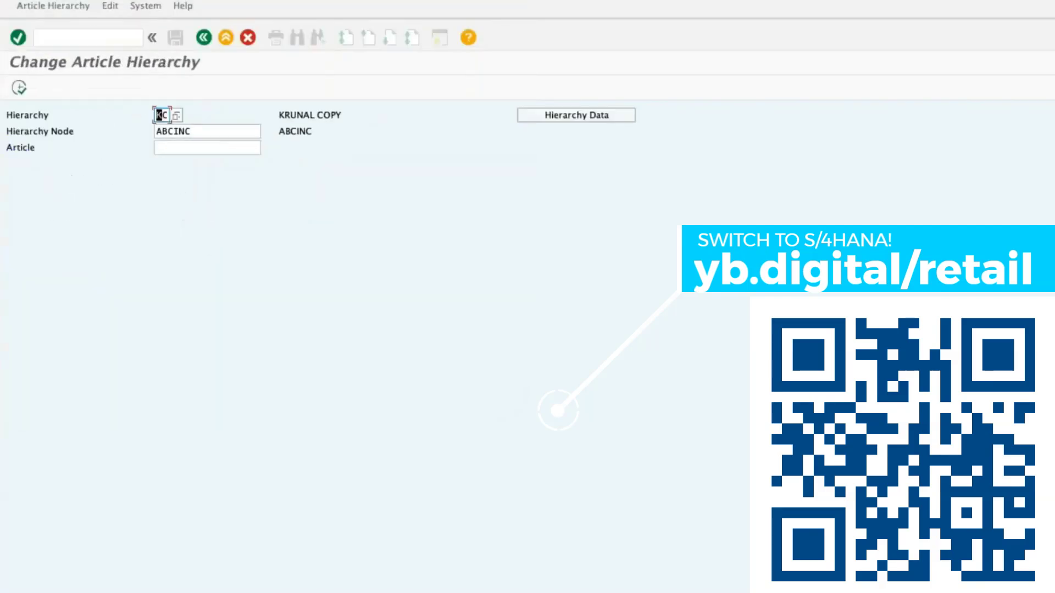
click(19, 88)
click(8, 125)
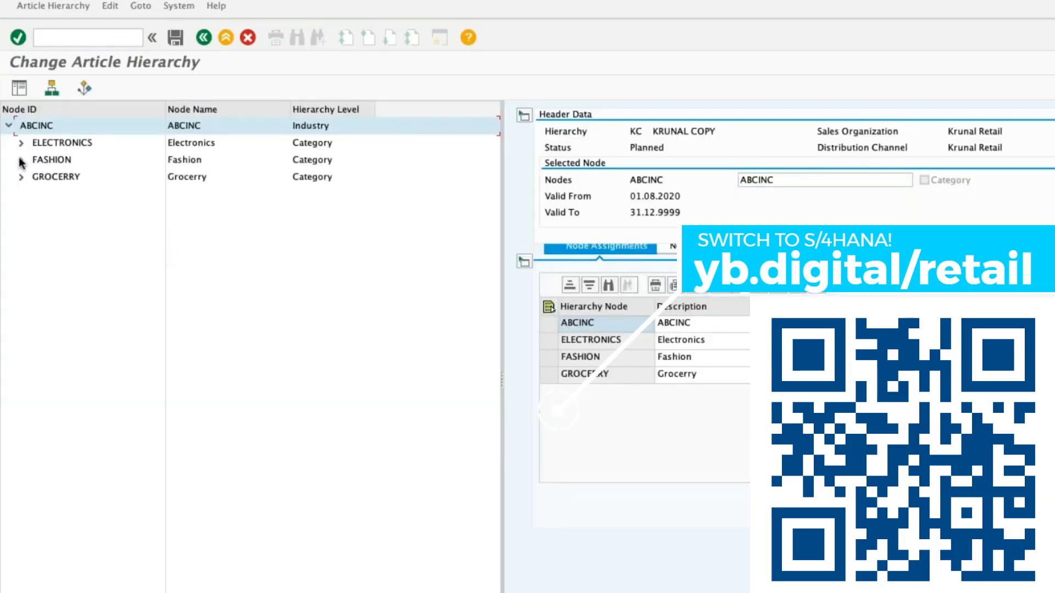
click(21, 176)
click(34, 212)
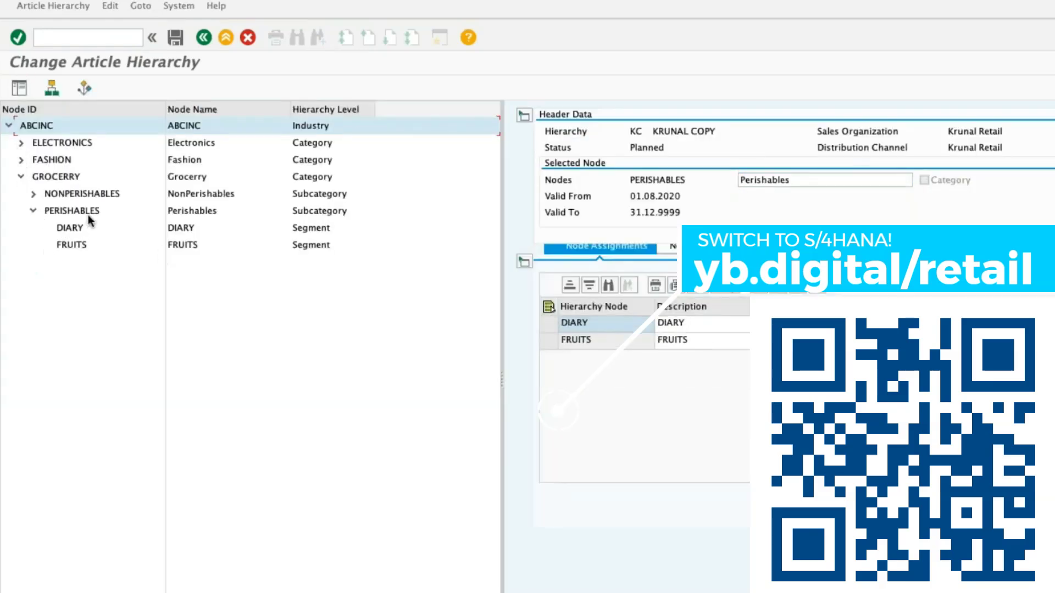
click(87, 214)
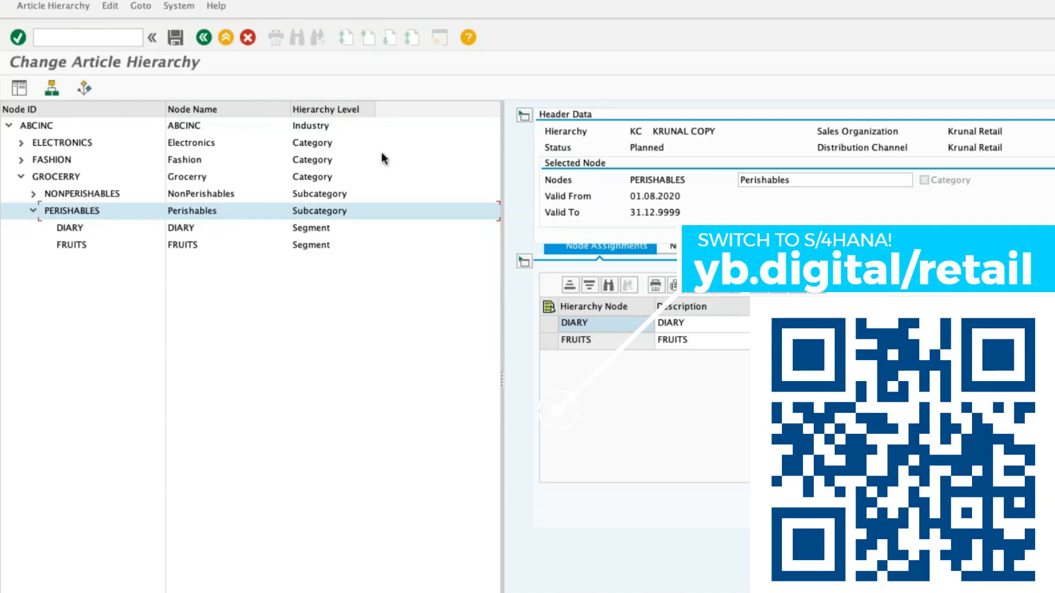
click(28, 125)
click(550, 324)
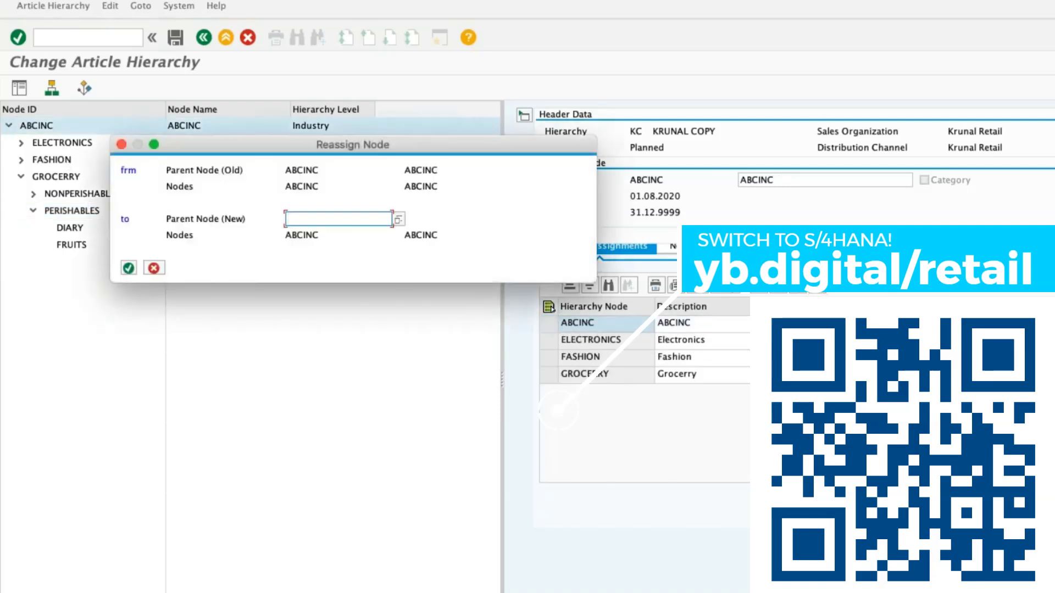
click(153, 269)
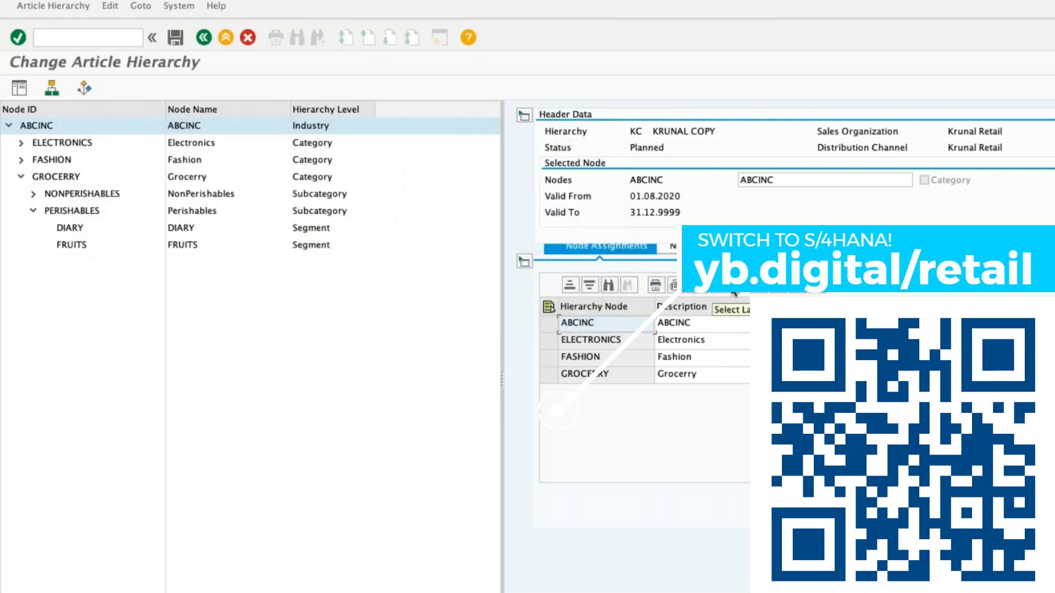
Try to simulate copying node ABCINC of hierarchy KC to node ABCINC of hierarchy KL, and leave the simulation.
click(544, 329)
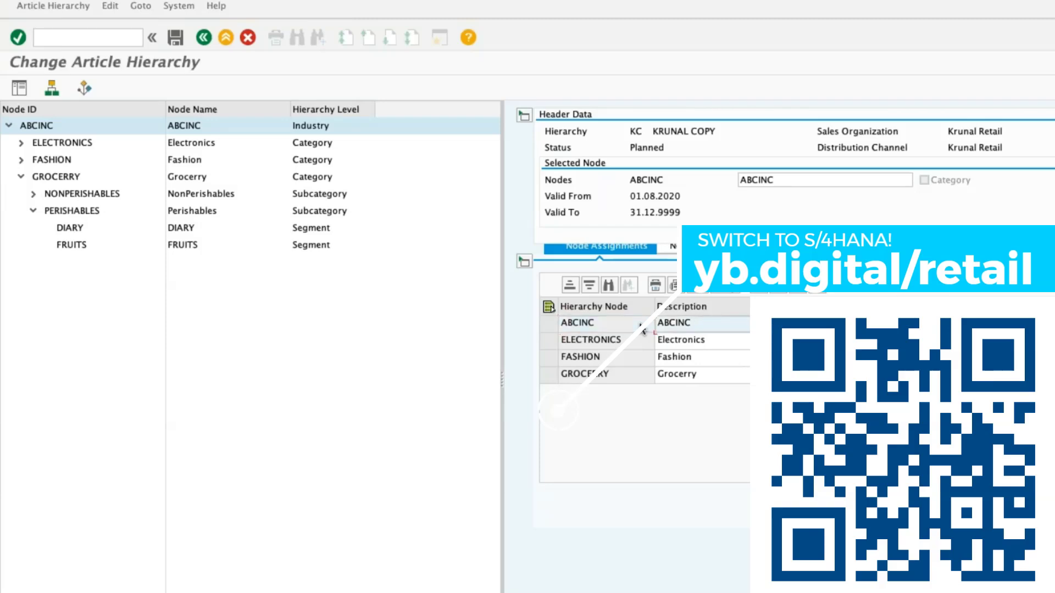
click(544, 324)
click(53, 5)
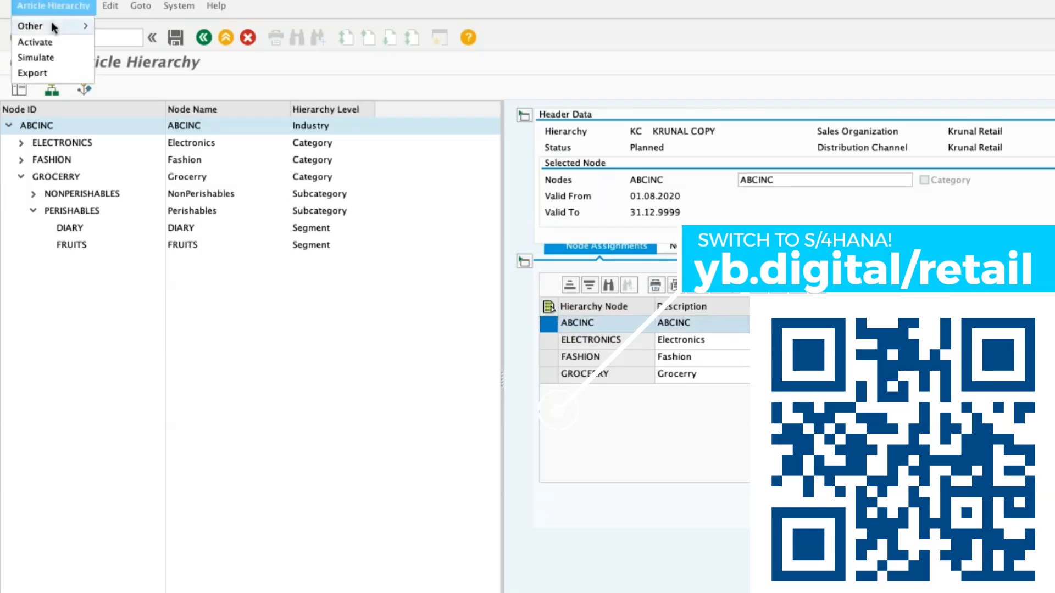
click(36, 58)
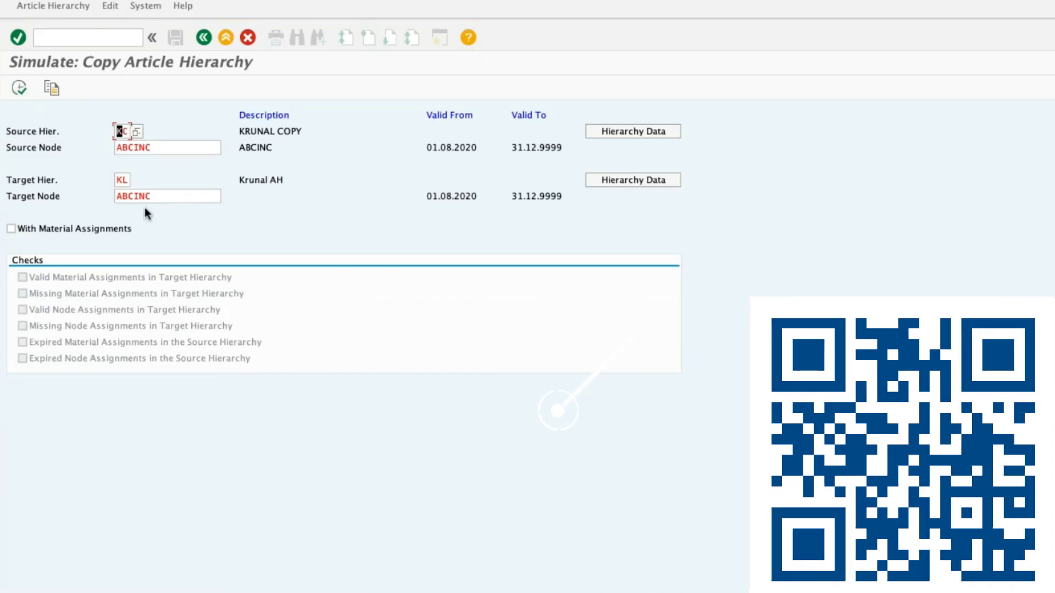
click(203, 38)
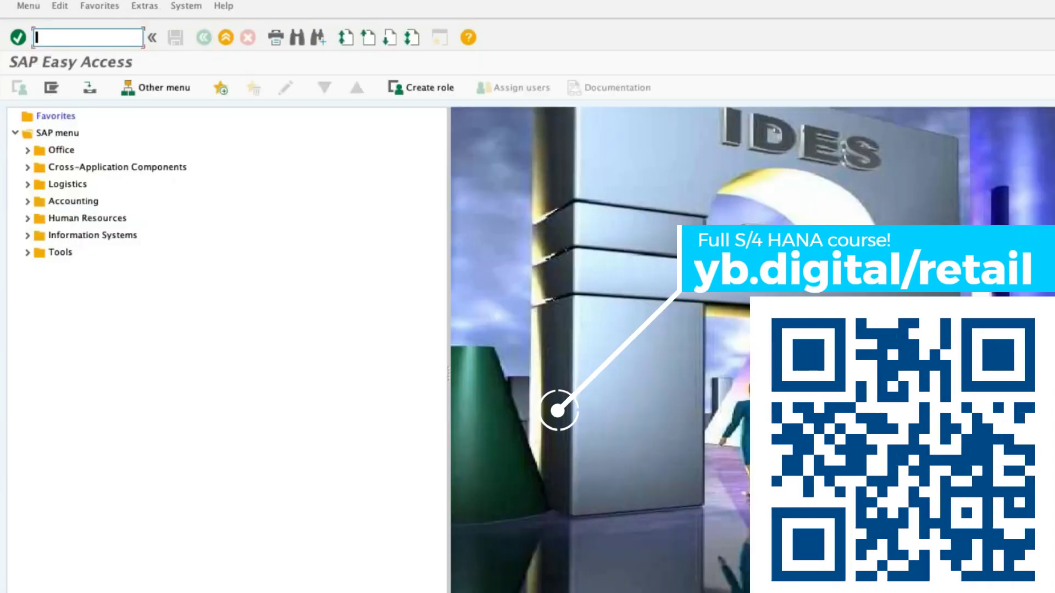
Start creating article hierarchy KA in transaction WMATGRP01 with sales organization ZK01 and distribution channel ZR.
text(WMATGRP0)
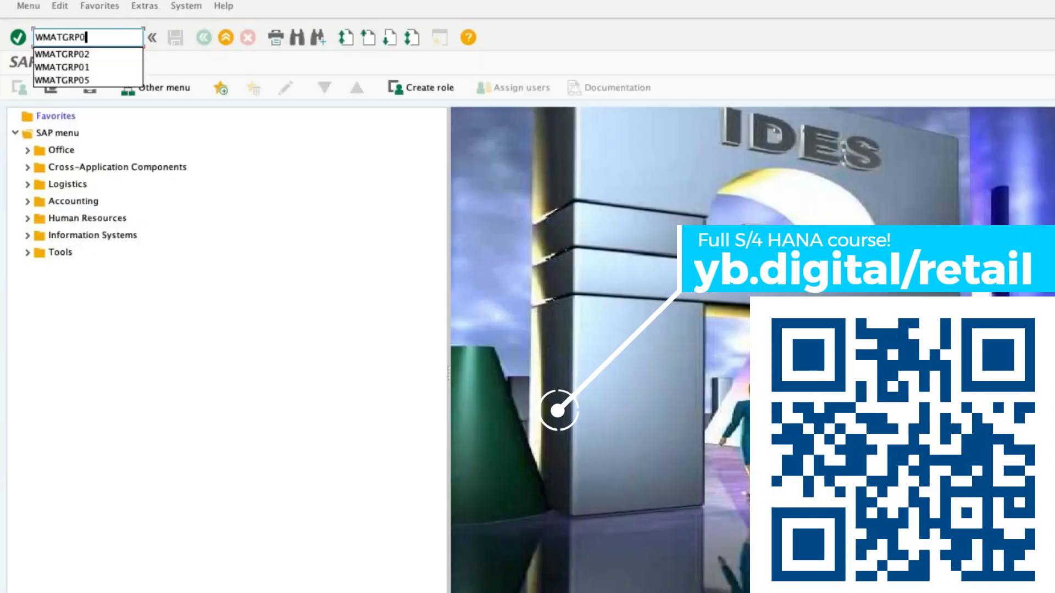
text(1)
key(Return)
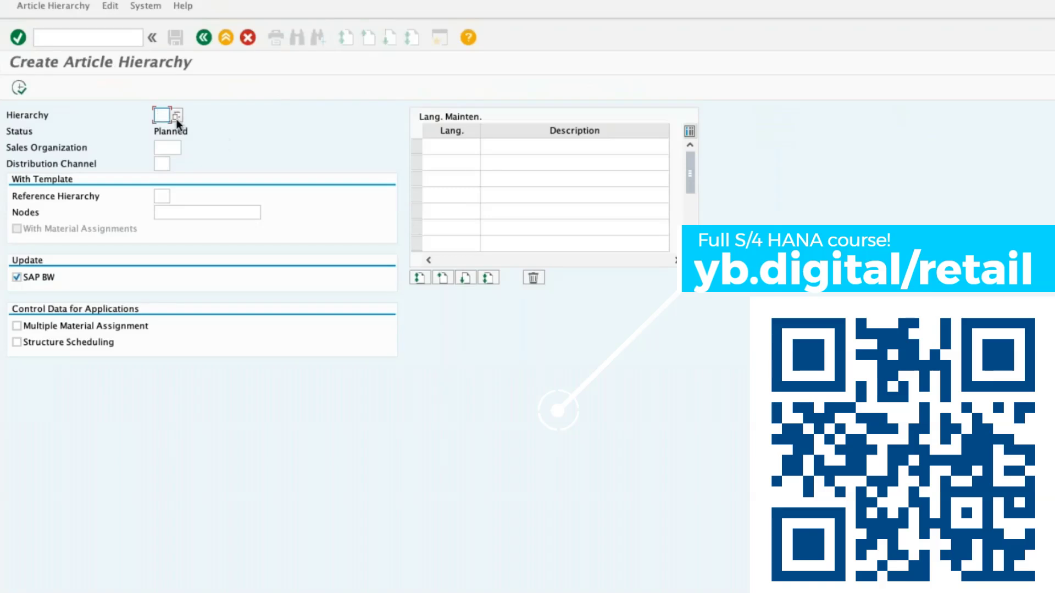
text(KA)
click(165, 148)
text(Z)
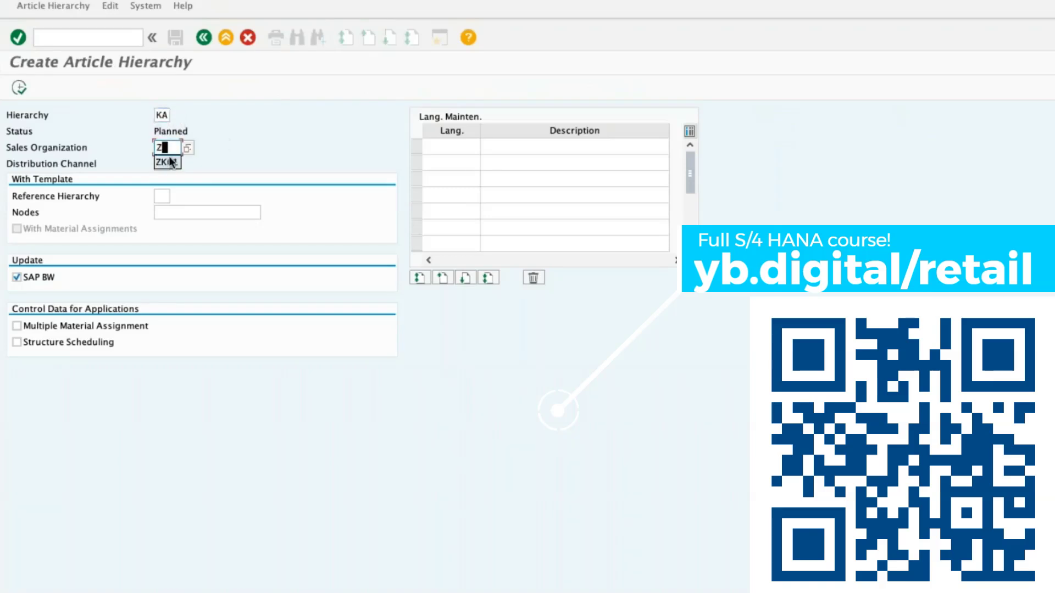
click(171, 161)
click(164, 163)
text(Z)
click(162, 178)
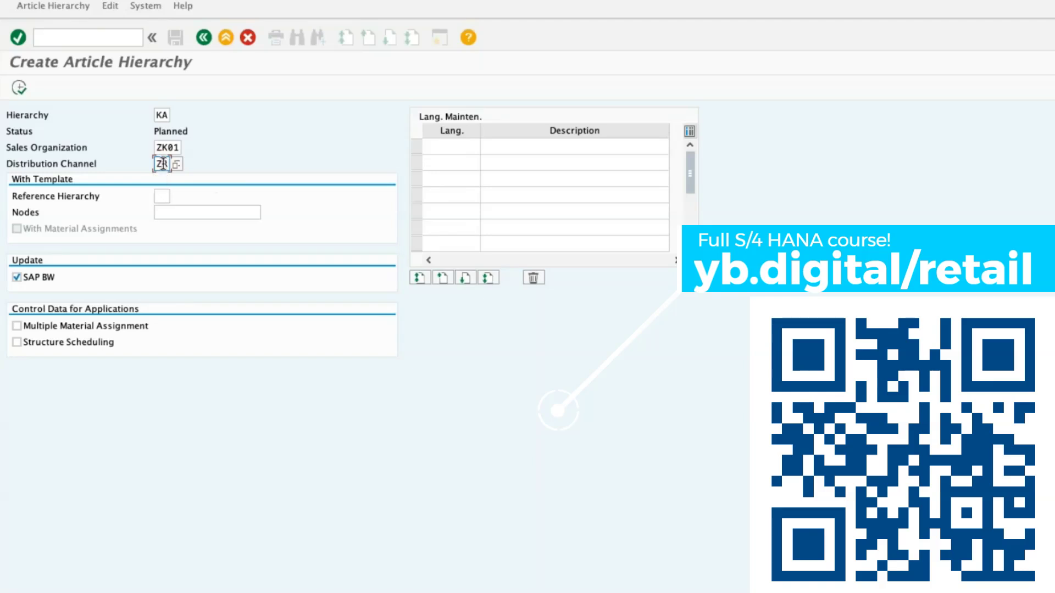
Give hierarchy KA the previously used EN copy description, disable SAP BW update, allow multiple material assignment and proceed to node maintenance.
click(447, 147)
text(EN)
click(482, 146)
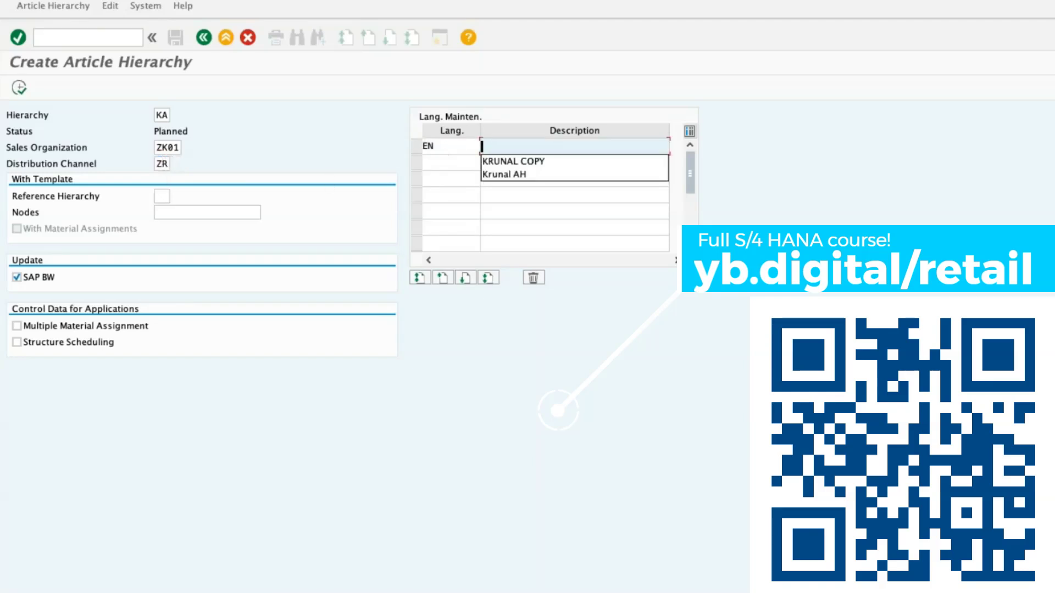
click(524, 160)
click(47, 278)
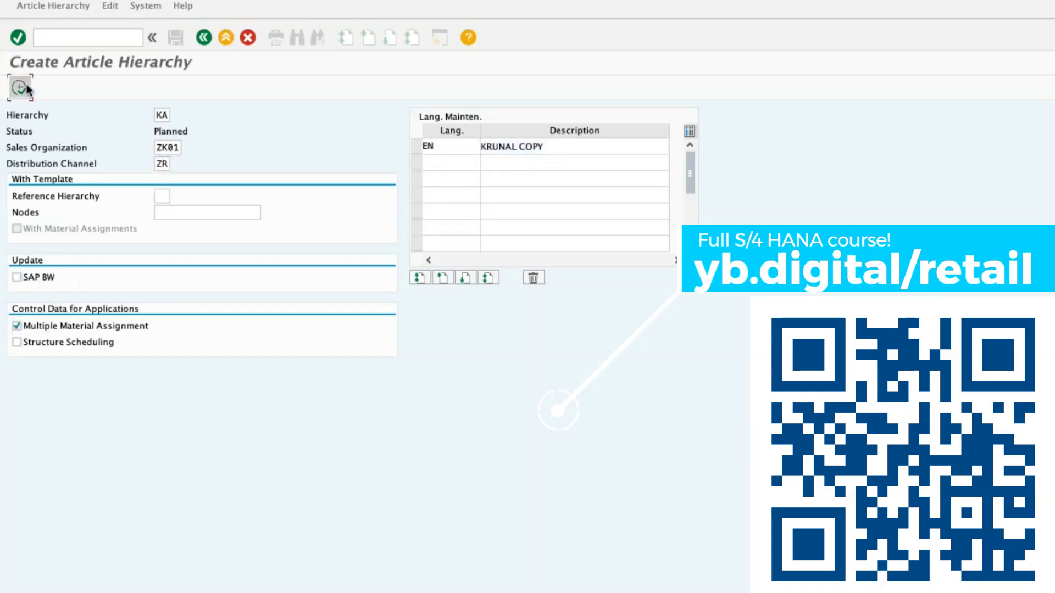
click(21, 88)
click(369, 313)
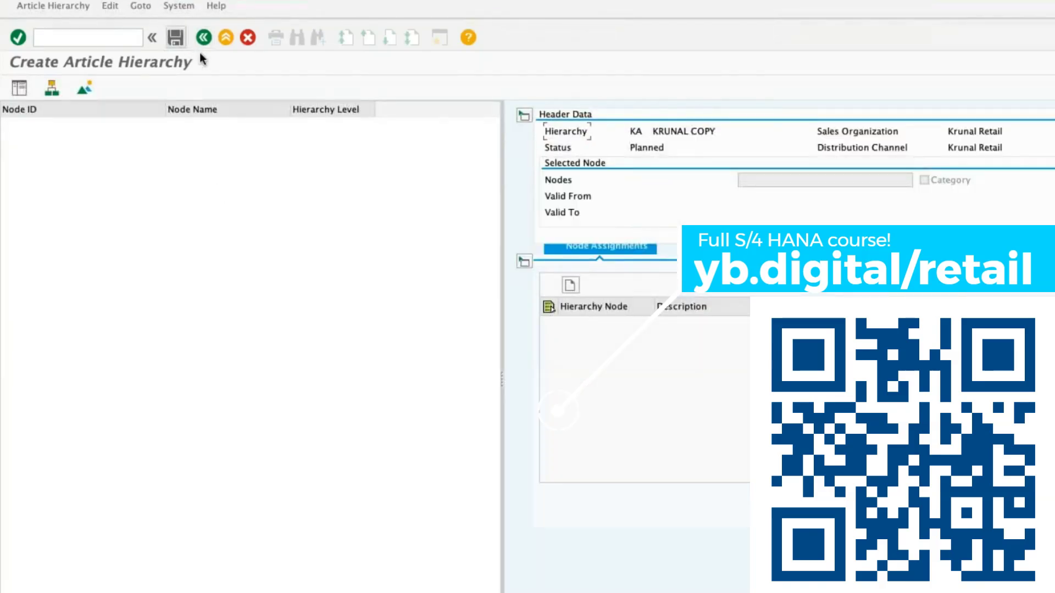
Add a top-level node ABCINC with the description ABCINC to hierarchy KA.
click(570, 284)
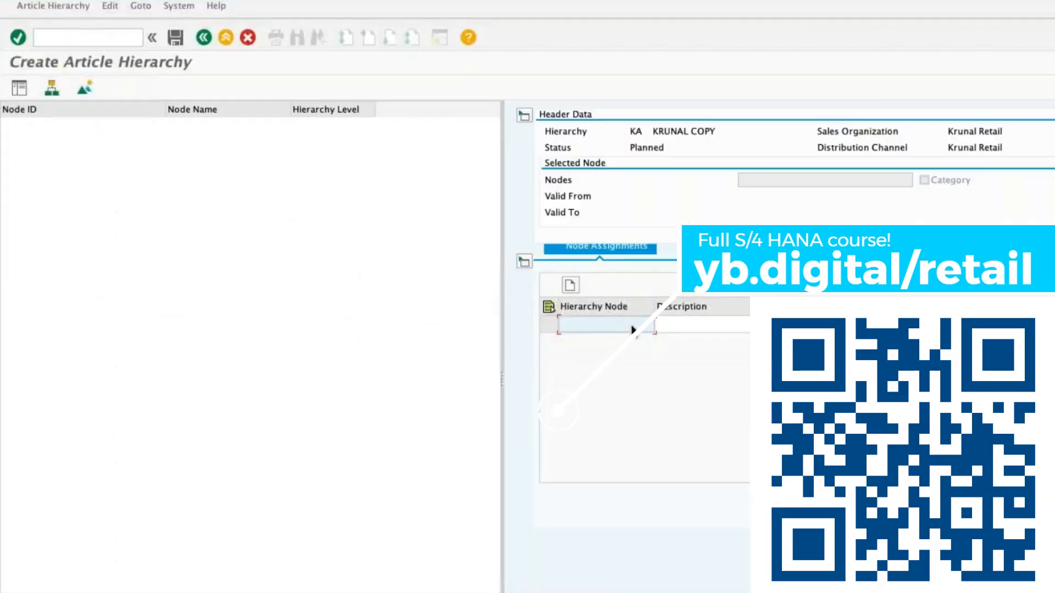
text(ABCINC)
click(684, 330)
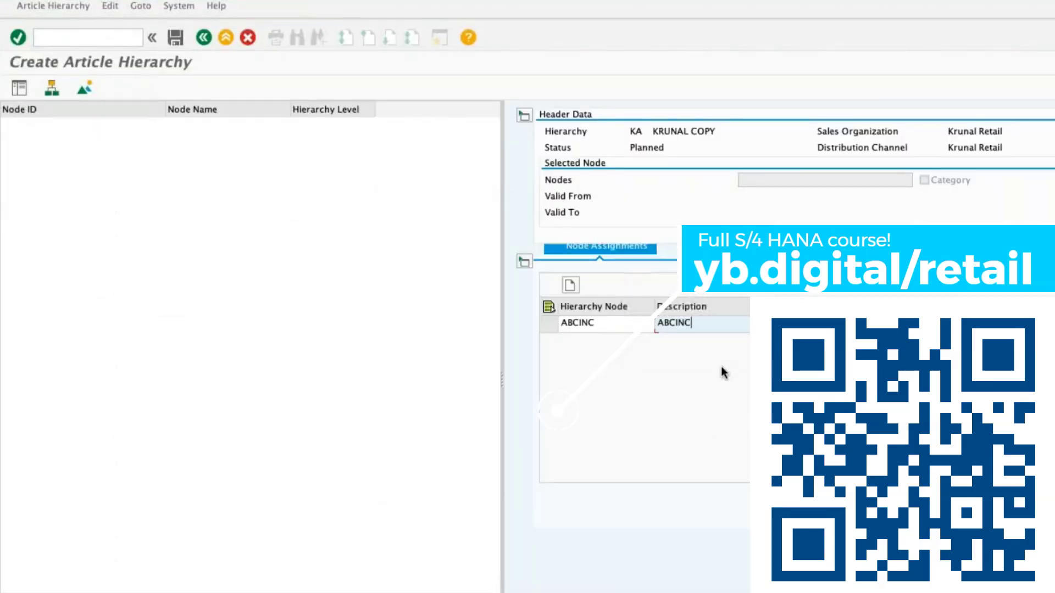
Open transaction WMATGRP06 for copying hierarchy nodes, with KL as the source hierarchy and KA as the target hierarchy.
click(83, 36)
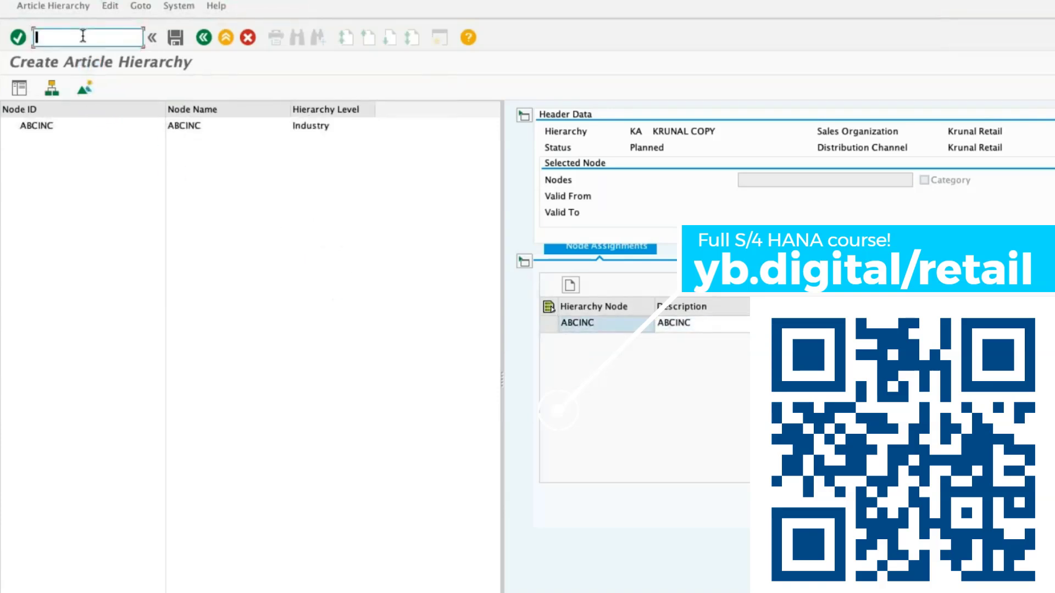
text(/NWMATGRP06)
key(Return)
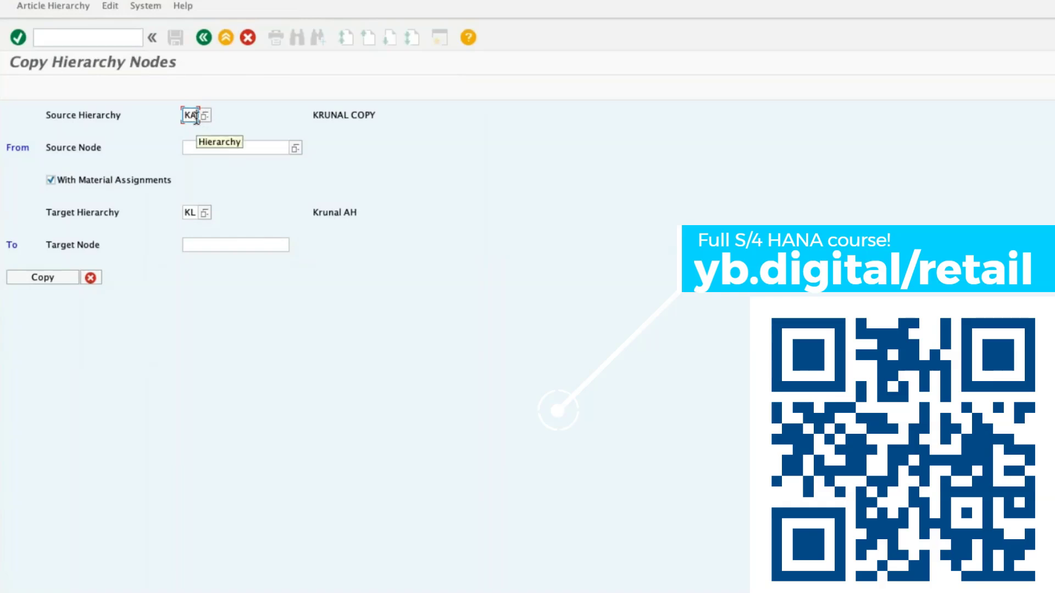
click(196, 212)
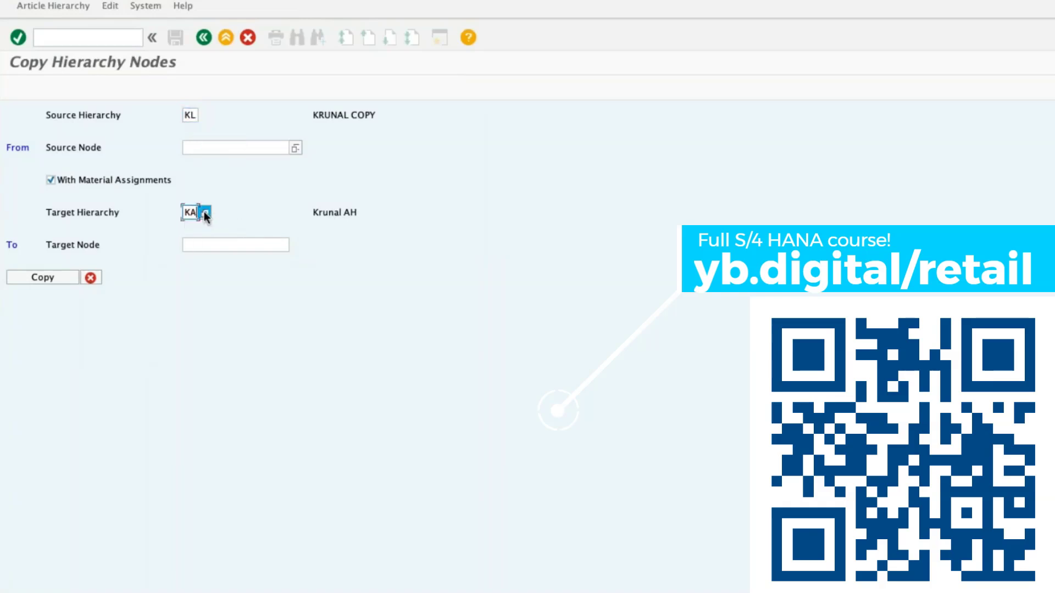
click(205, 212)
double_click(456, 208)
click(64, 280)
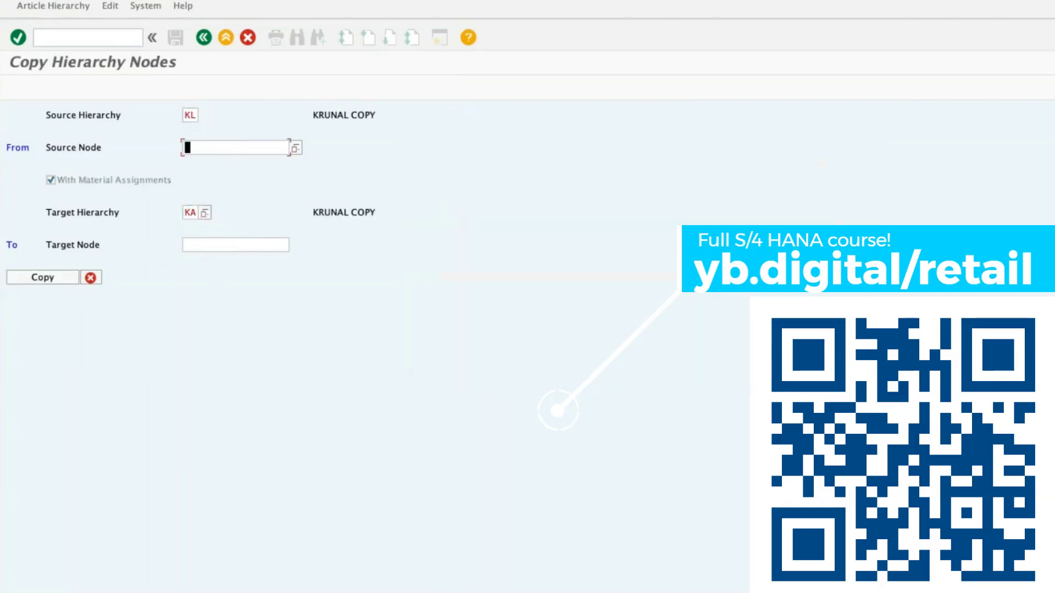
Copy source node ABCINC to target node ABCINC and agree to overwrite the target hierarchy data.
text(ABCINC)
click(200, 242)
text(ABCINC)
click(36, 282)
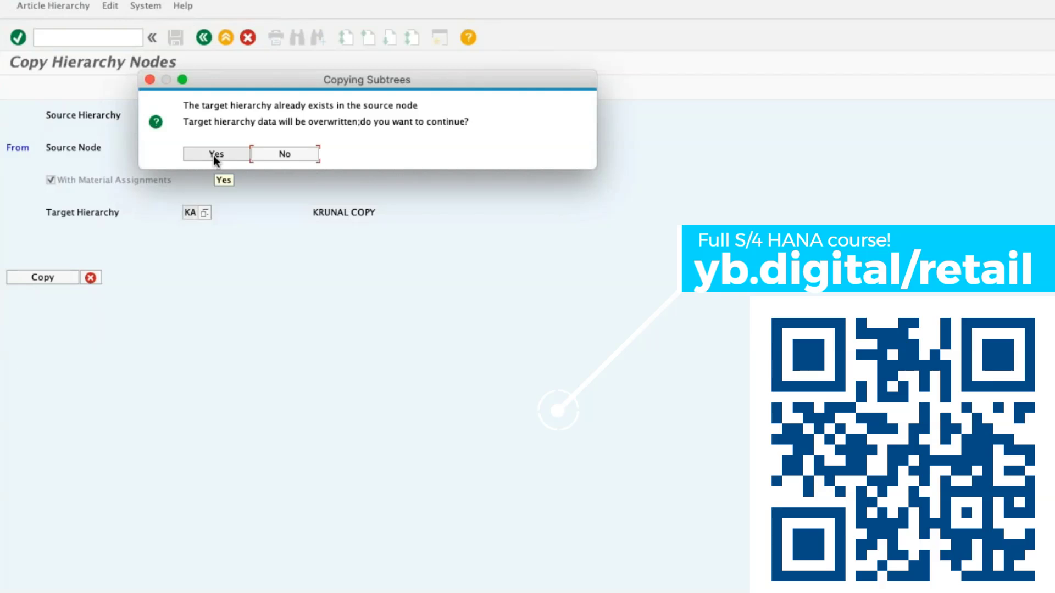
click(216, 154)
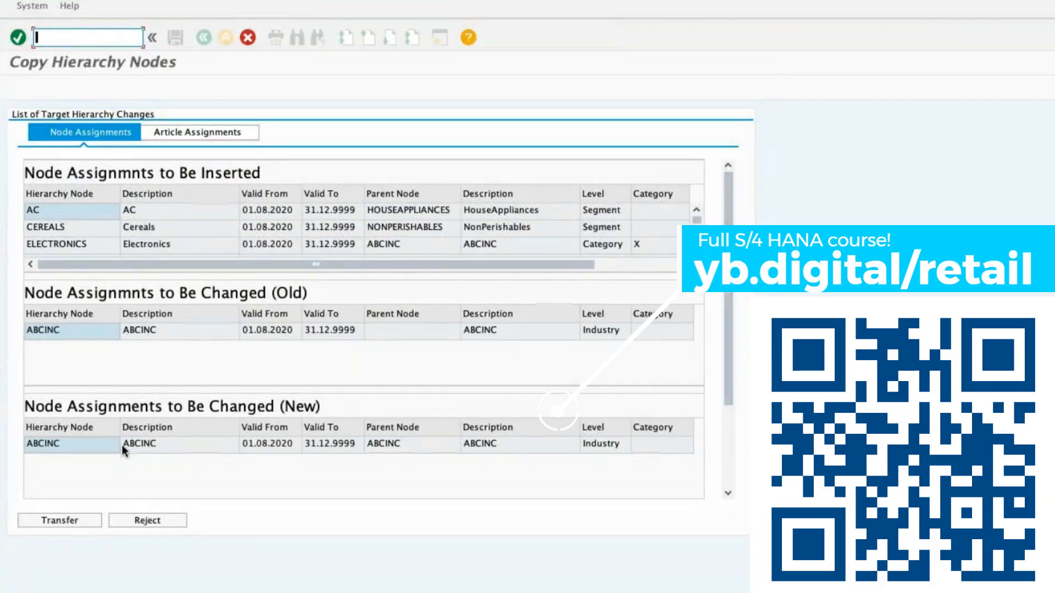
Review the node assignments to be inserted and changed, and transfer them to hierarchy KA.
scroll(352, 227, down, 5)
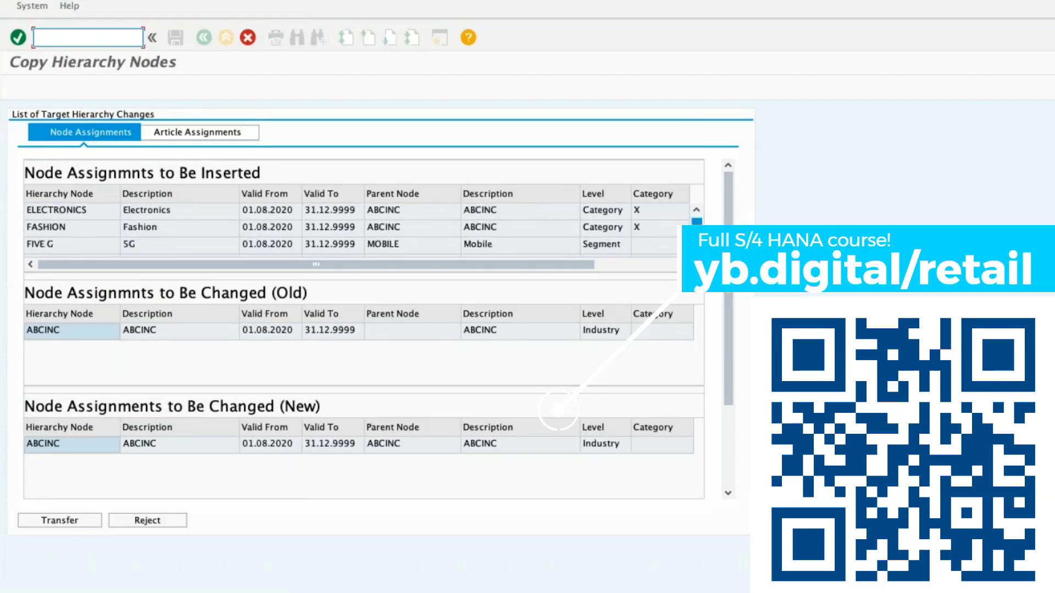
scroll(351, 227, down, 4)
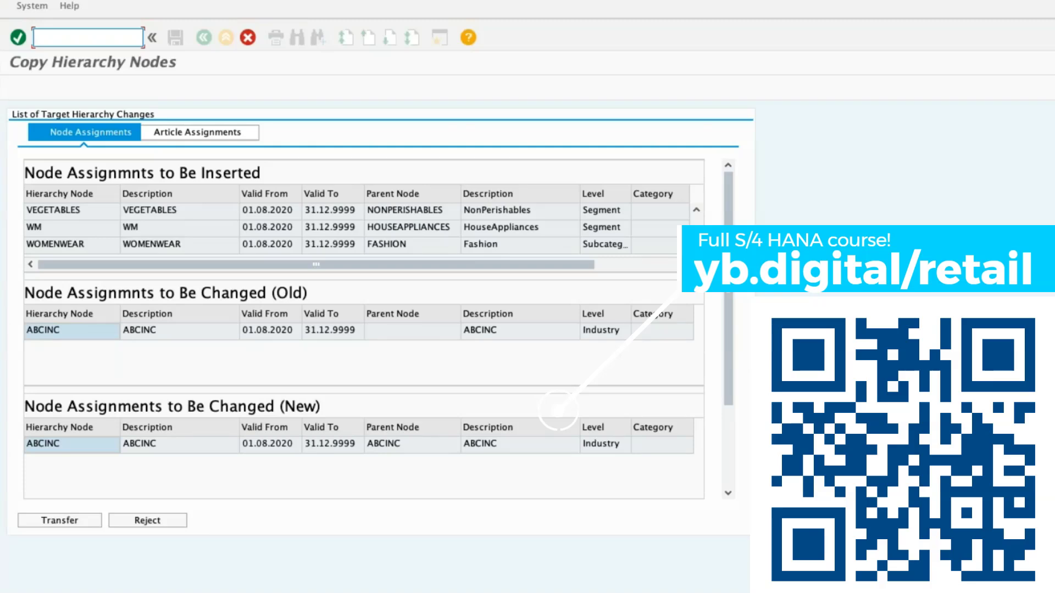
drag(697, 238, 696, 185)
click(91, 336)
click(103, 446)
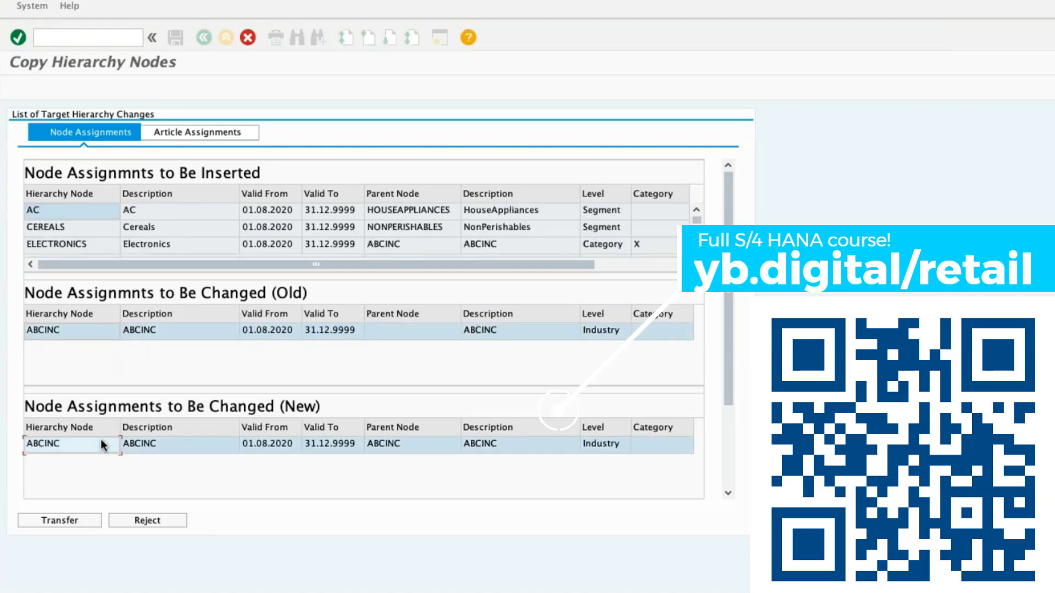
click(93, 523)
Open hierarchy KA at node ABCINC in change mode and select the ABCINC row in the node assignments.
click(46, 8)
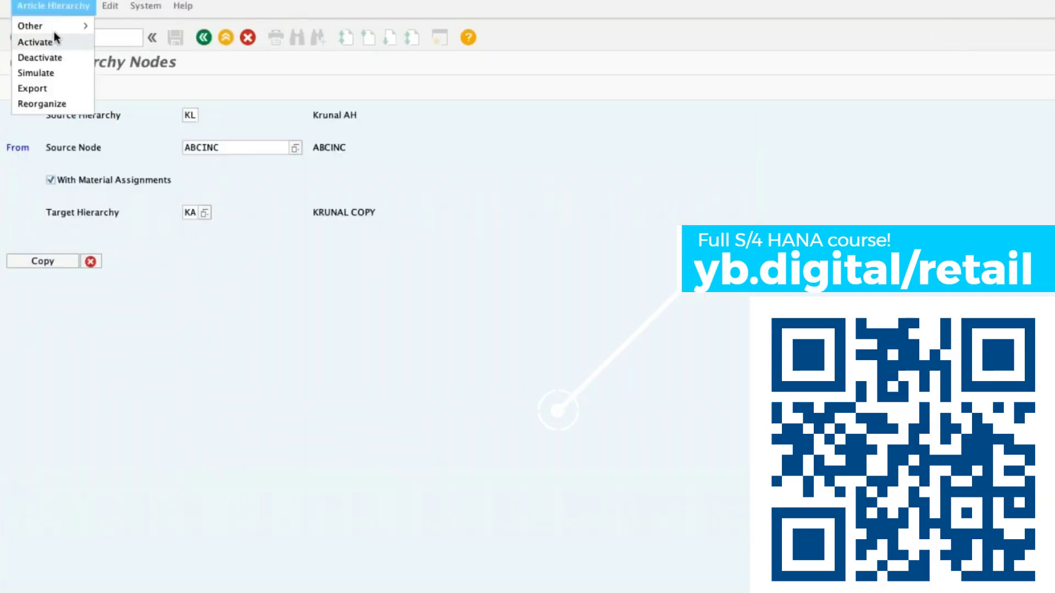
mouse_move(55, 26)
click(125, 47)
drag(170, 115, 156, 115)
text(KA)
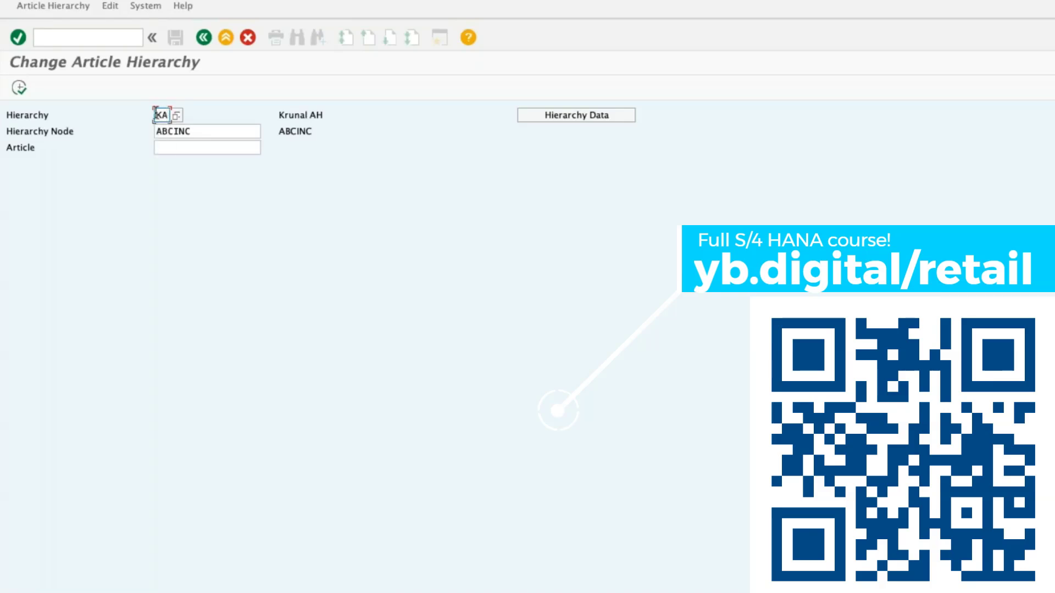
click(18, 87)
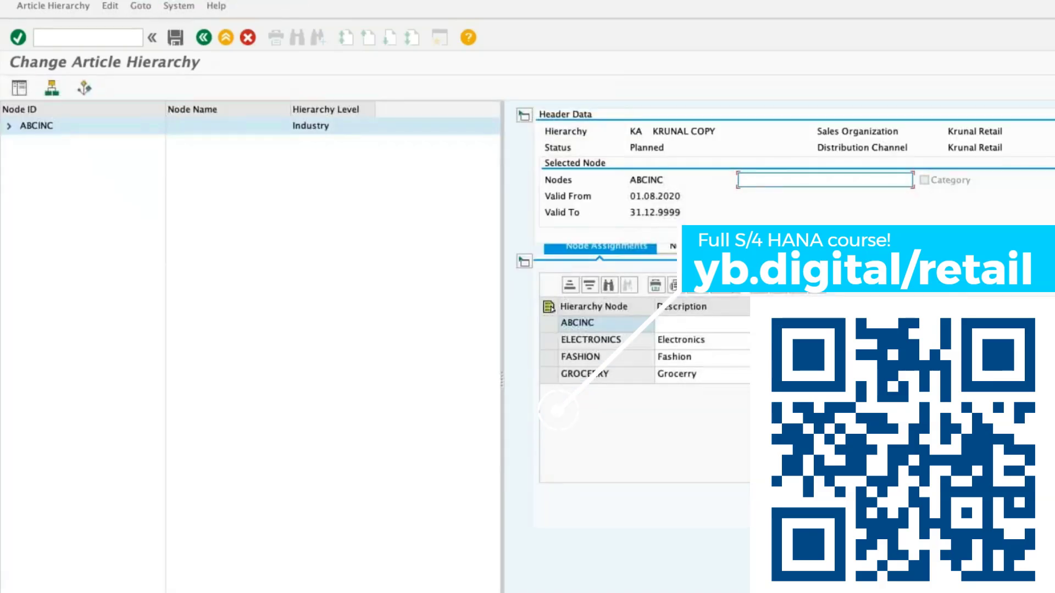
click(696, 324)
click(549, 323)
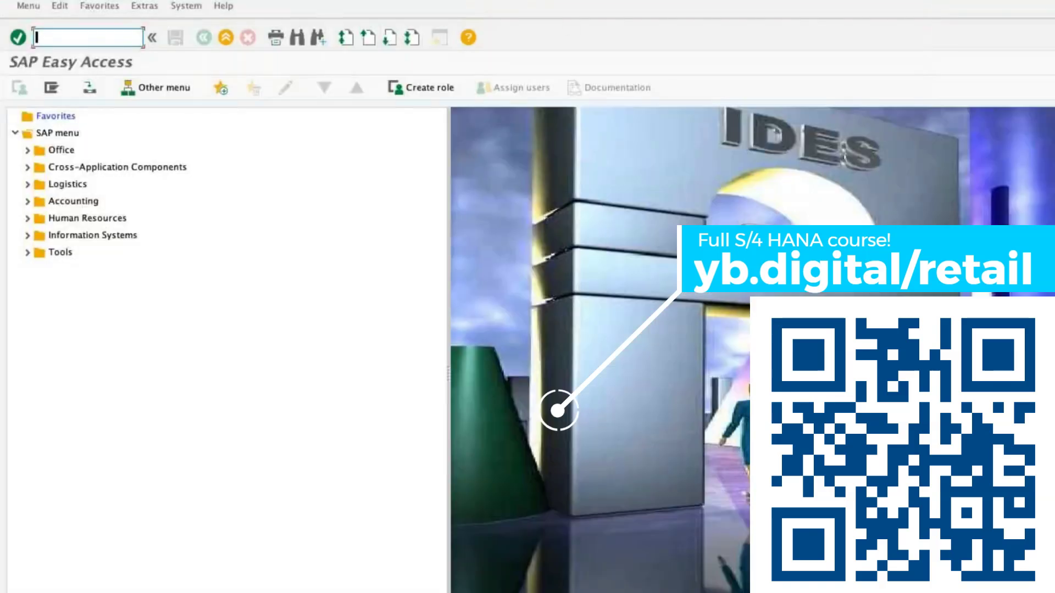
Display hierarchy KA with transaction WMATGRP03 and expand its ABCINC node.
text(WMATGRP)
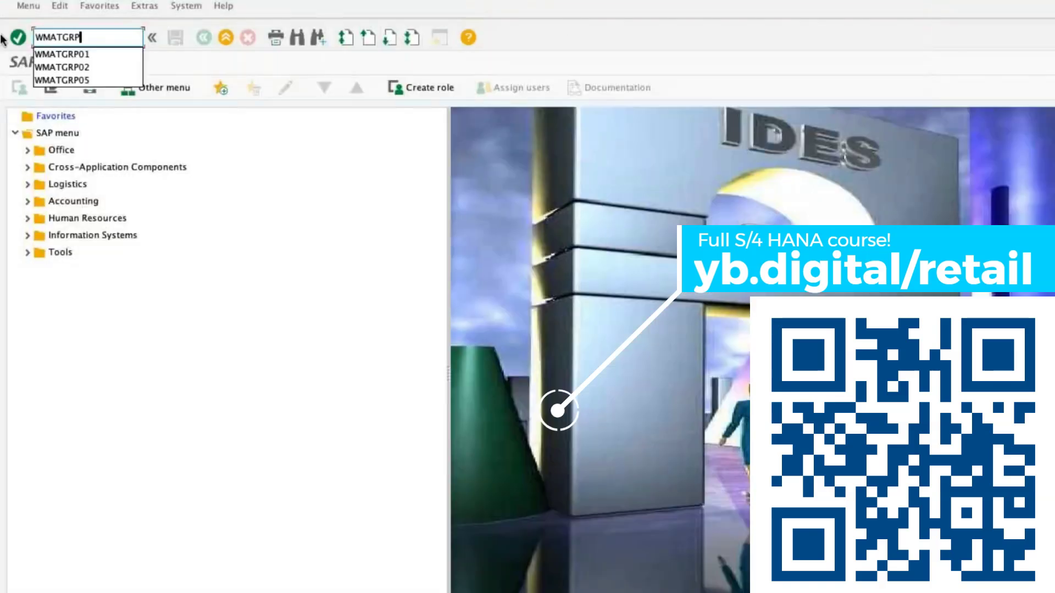
text(03)
key(Return)
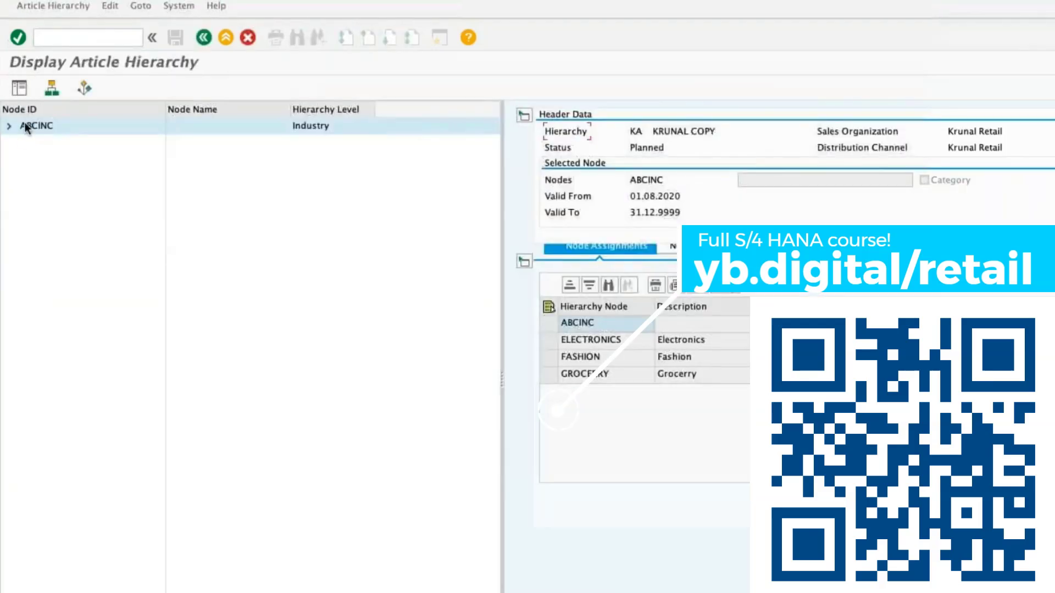
click(9, 125)
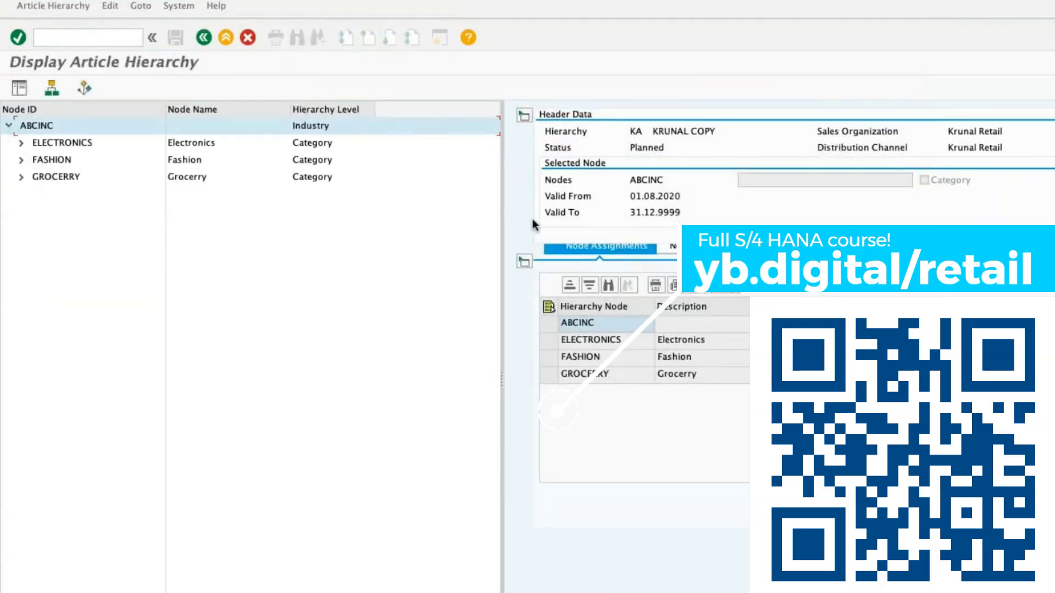
Open the general table display SE16N and search for the WRF tables whose names contain MATGRP.
click(51, 34)
text(/NSE16)
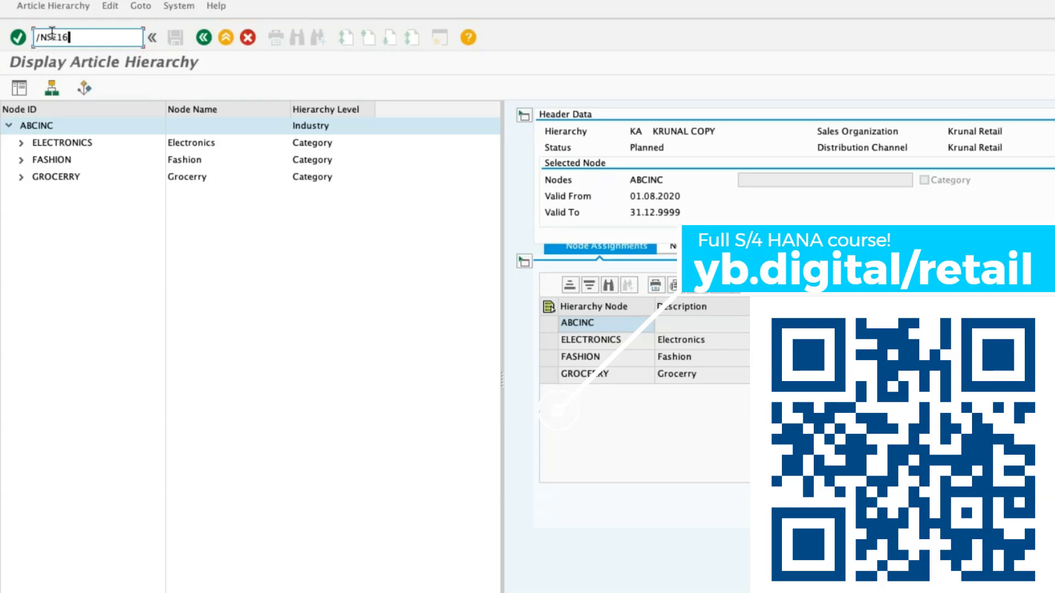
text(N)
key(Return)
text(WRF*)
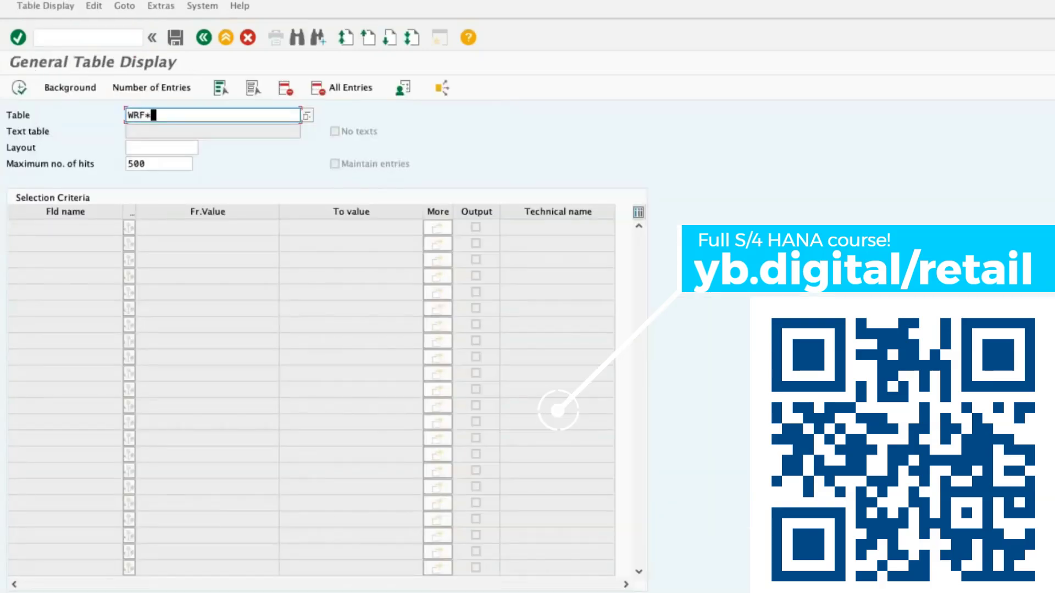
text(MATGRP*)
key(F4)
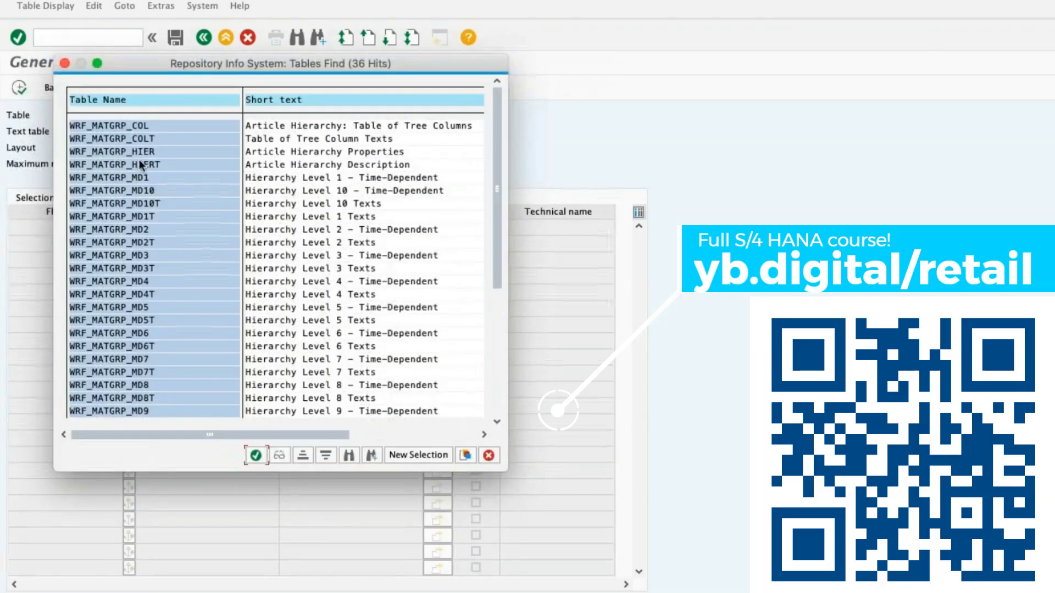
Look through the article hierarchy tables and choose WRF_MATGRP_MD1 for display.
scroll(159, 294, down, 1)
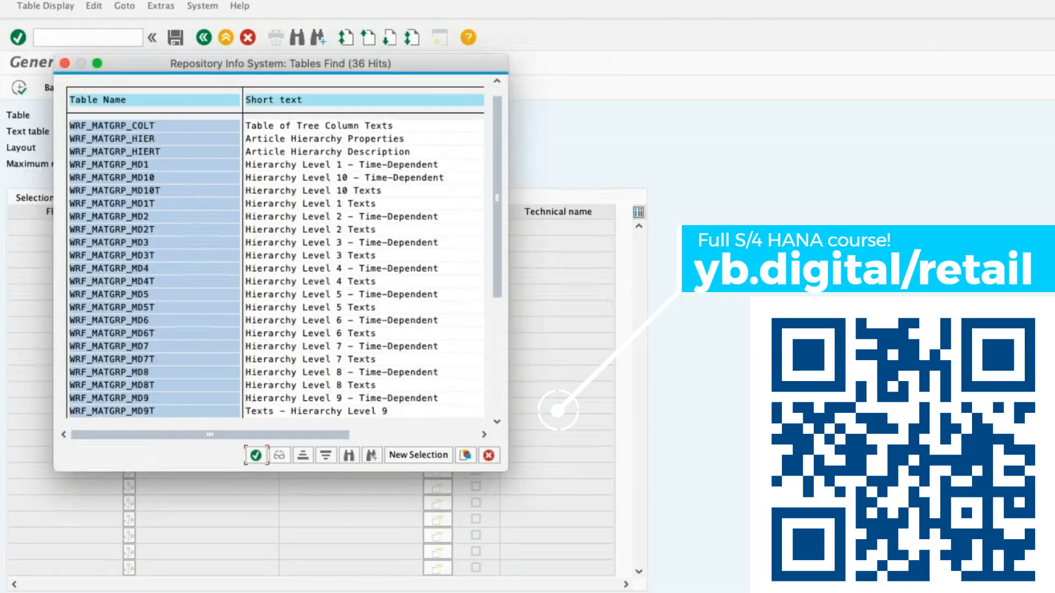
scroll(275, 268, down, 12)
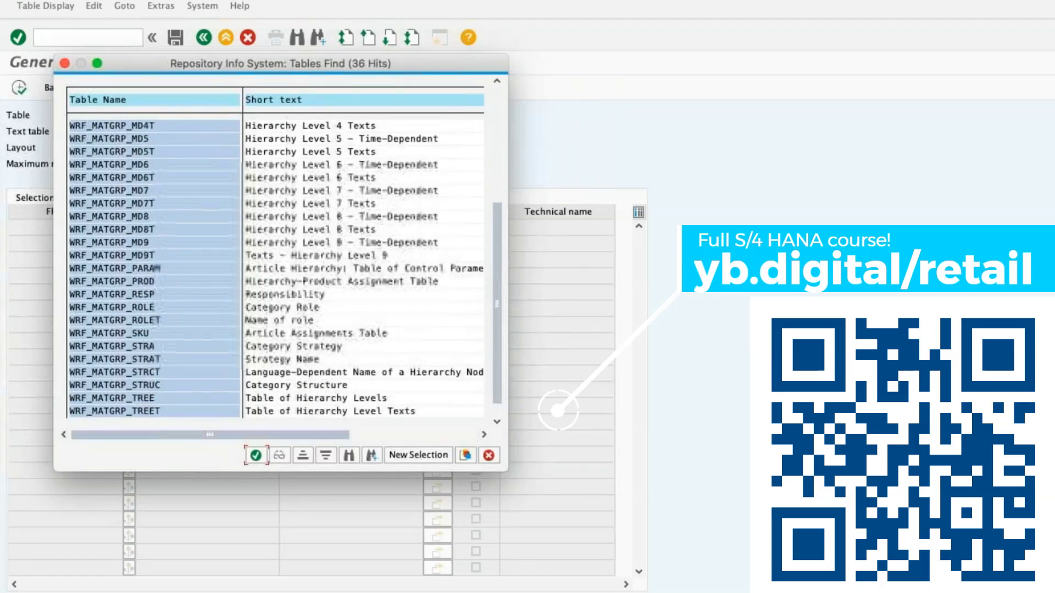
scroll(274, 270, down, 1)
scroll(274, 268, up, 8)
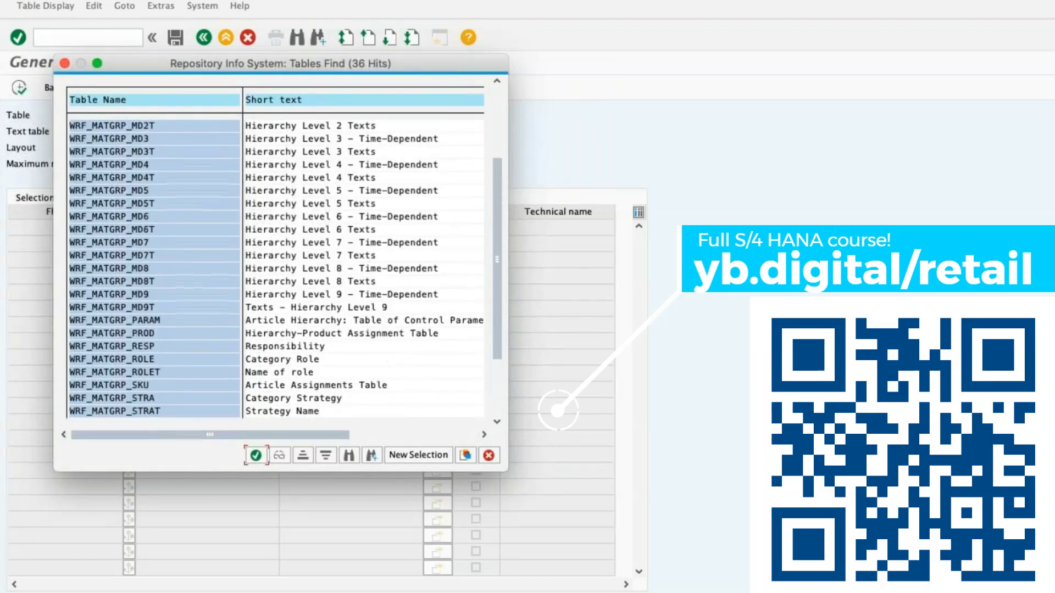
scroll(140, 230, up, 3)
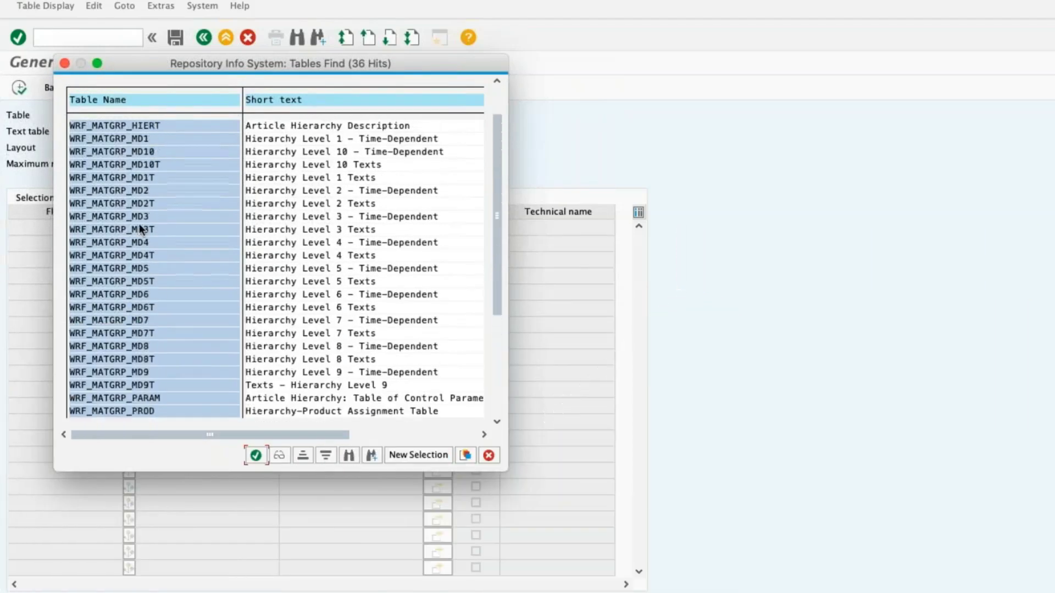
double_click(146, 140)
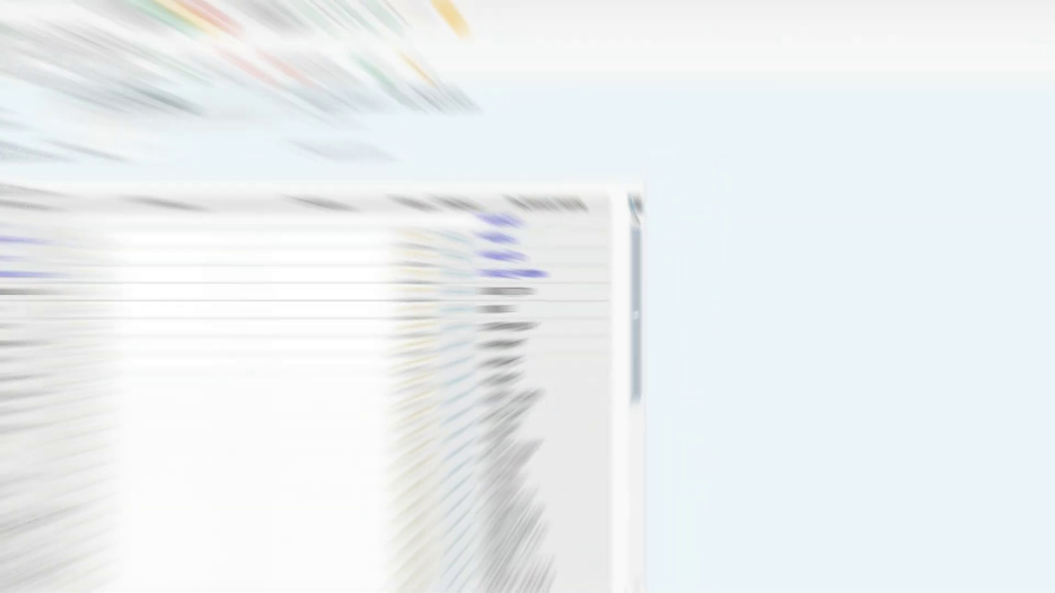
Search the tables again with WRF_MATGRP_* and choose the hierarchy-product assignment table WRF_MATGRP_PROD.
drag(191, 116, 216, 118)
text(*)
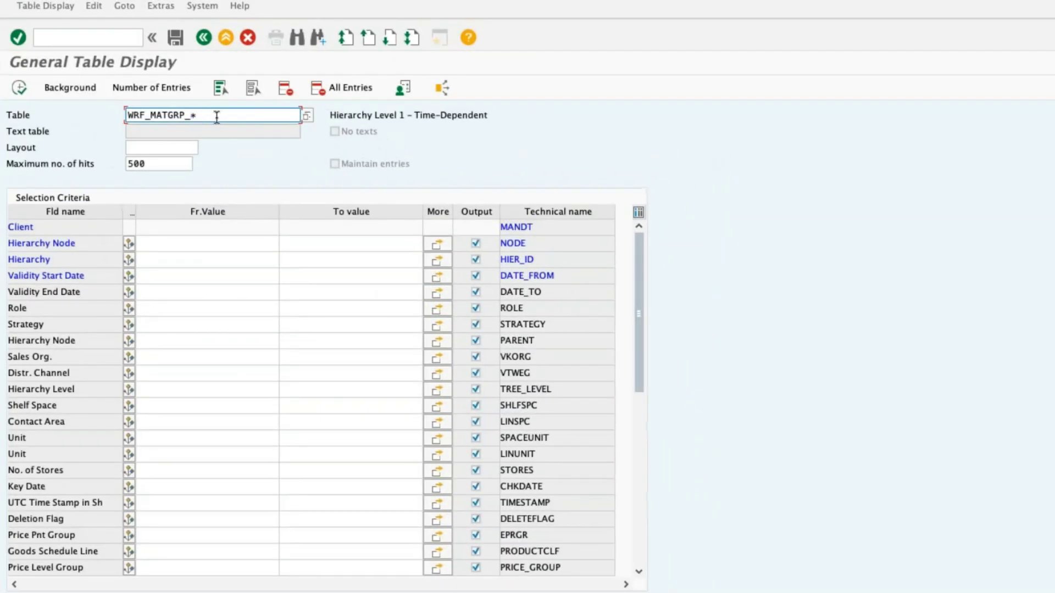
key(F4)
click(150, 204)
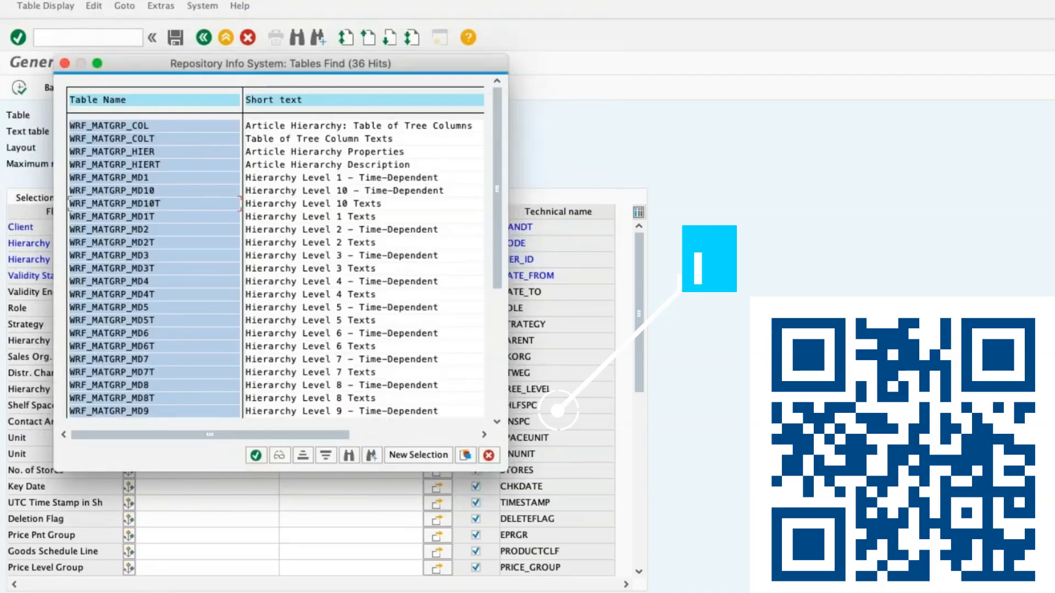
key(Page_Down)
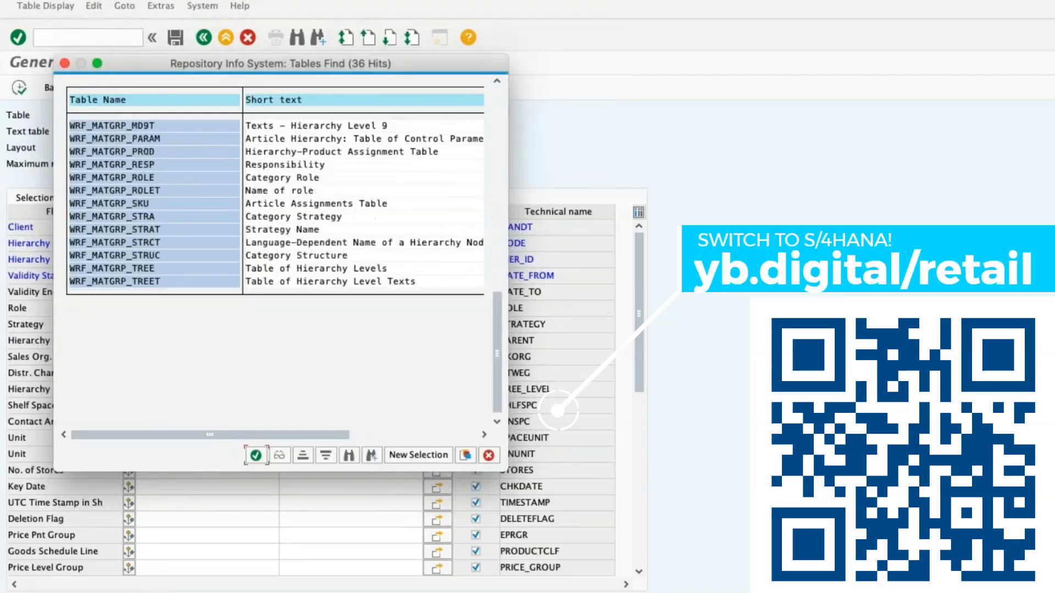
double_click(170, 152)
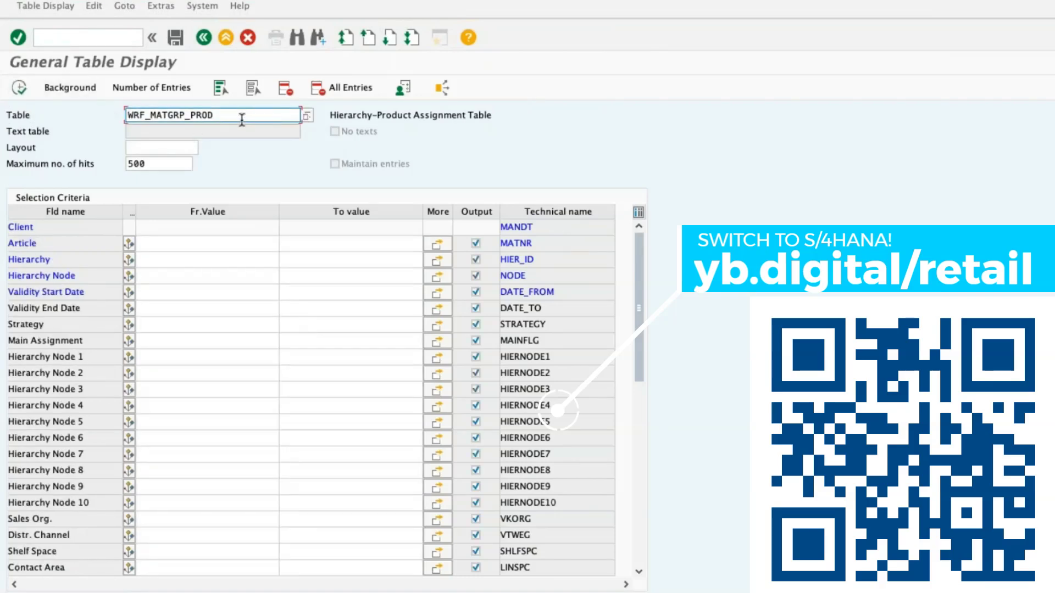
Change the table to WRF_MATGRP_SKU and display its entries.
key(BackSpace)
key(BackSpace)
key(BackSpace)
key(BackSpace)
text(SKU)
key(Return)
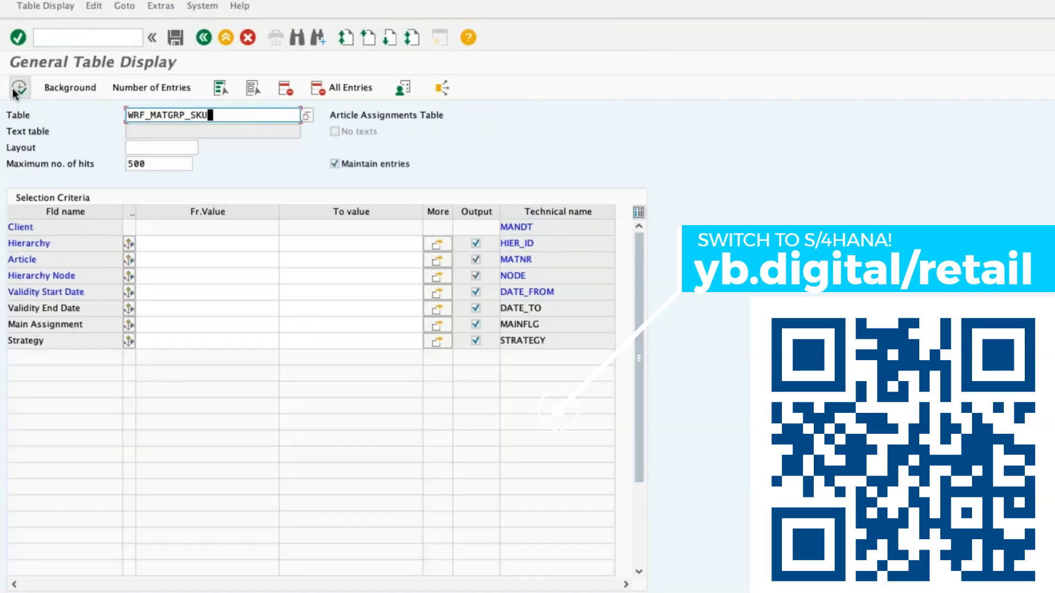
click(16, 89)
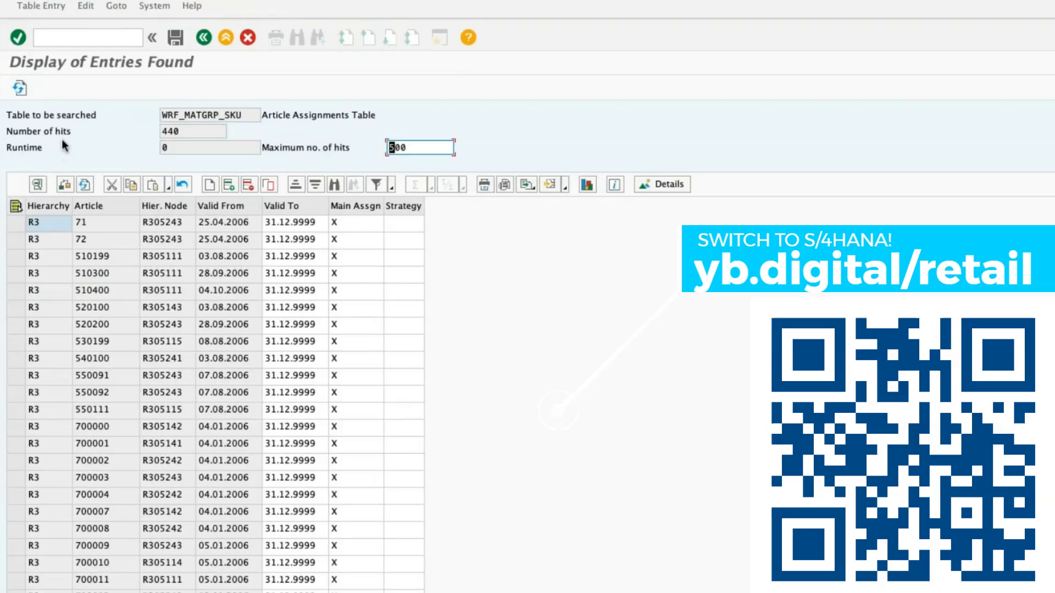
Return to the selection criteria and try to display the article assignments with KA as the article value.
click(204, 38)
click(153, 255)
text(KA)
click(19, 87)
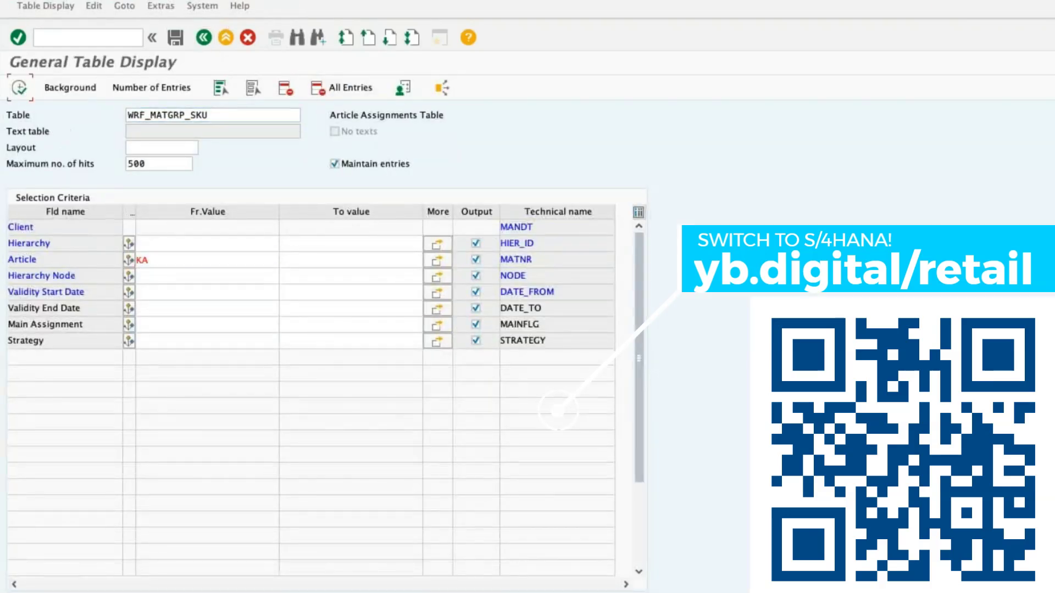
click(204, 38)
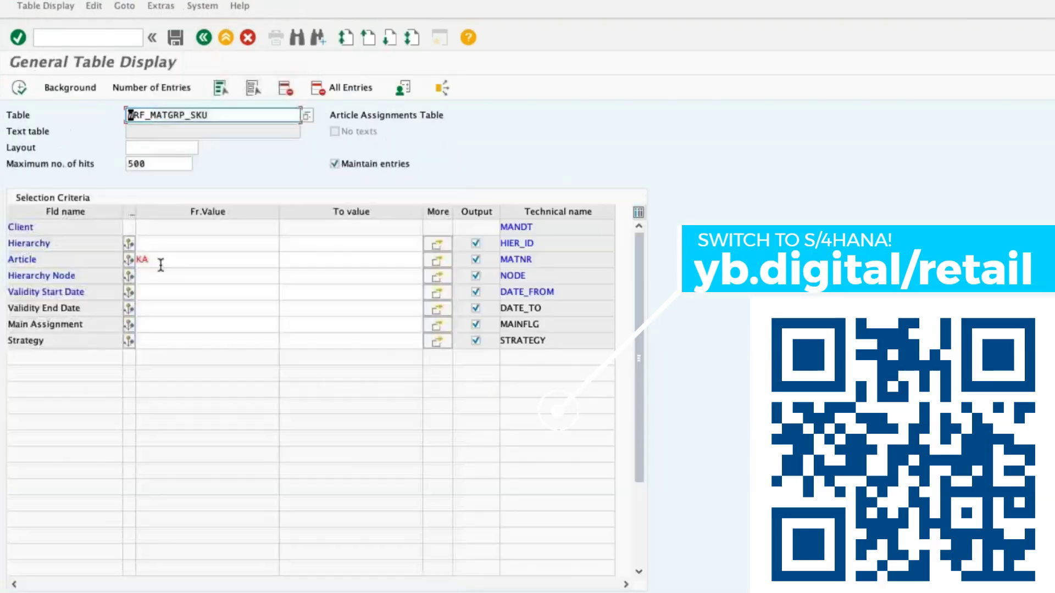
Clear the article criterion, display the assignments restricted to hierarchy KA, and return to the selection criteria.
click(155, 259)
key(BackSpace)
key(BackSpace)
click(148, 244)
text(KA)
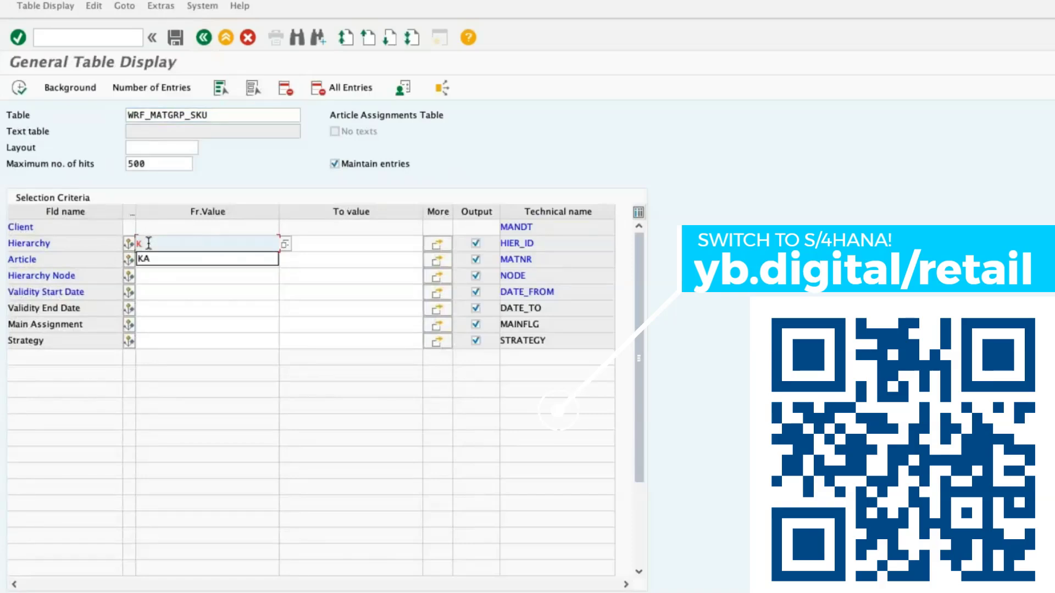
click(19, 87)
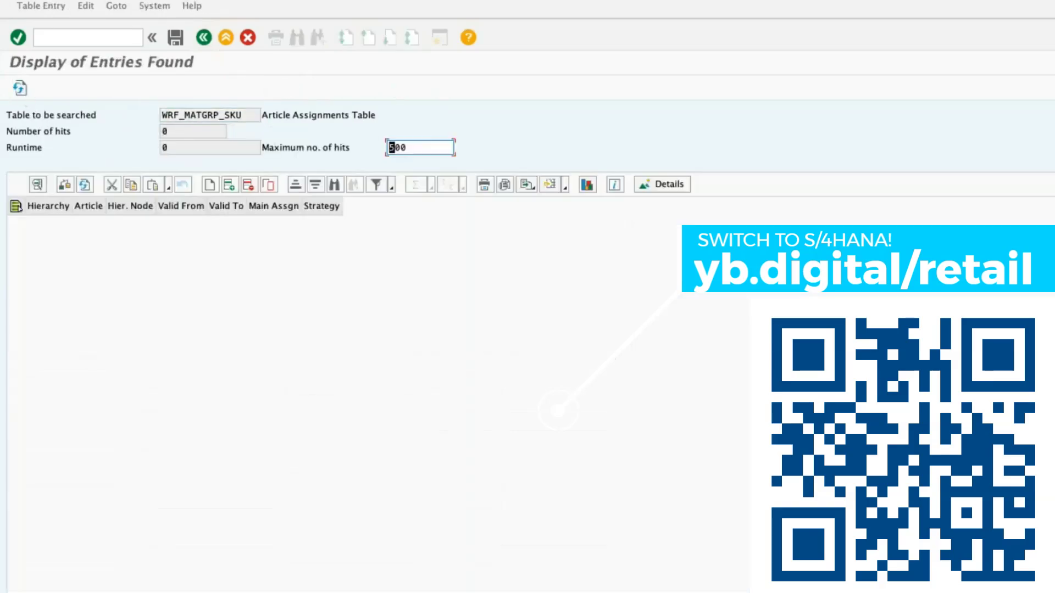
click(206, 39)
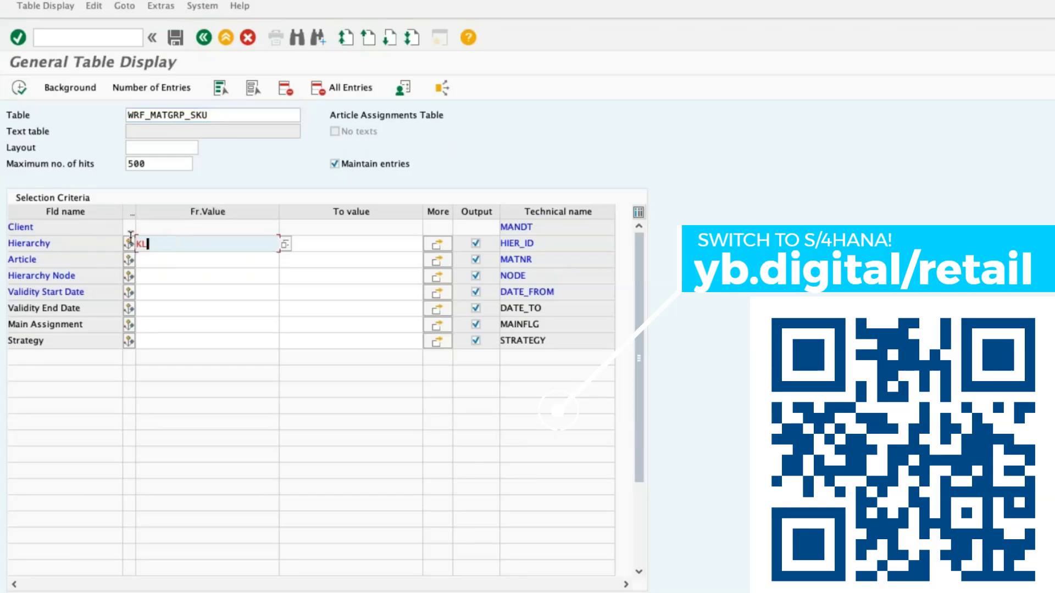
Display the article assignments restricted to hierarchy KL and return to the selection criteria.
click(18, 88)
click(204, 37)
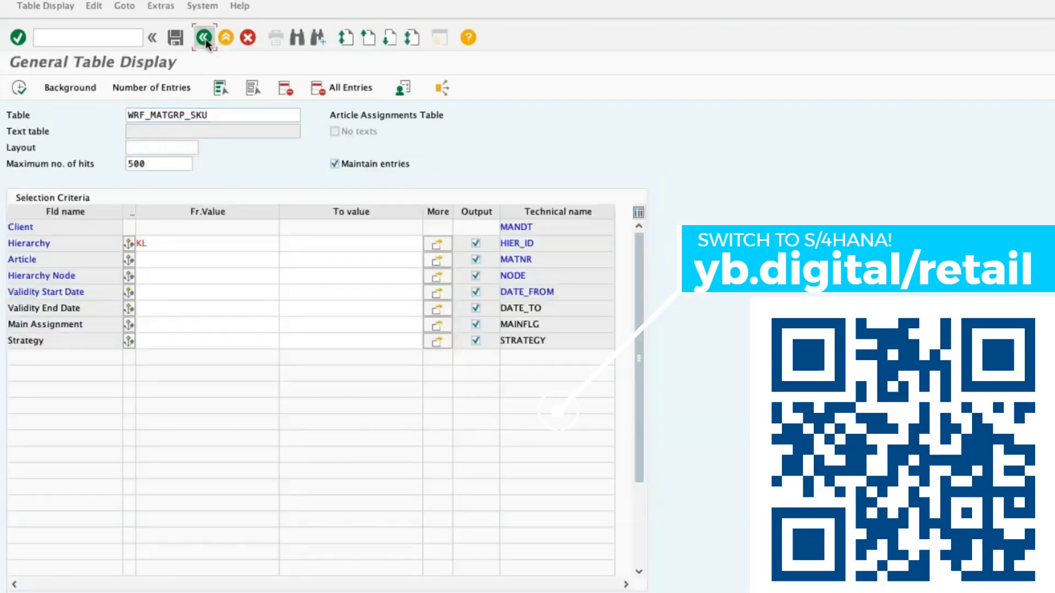
Search the tables with WRF_MATGRP_*, choose the tree columns table WRF_MATGRP_COL, and display its entries.
double_click(249, 122)
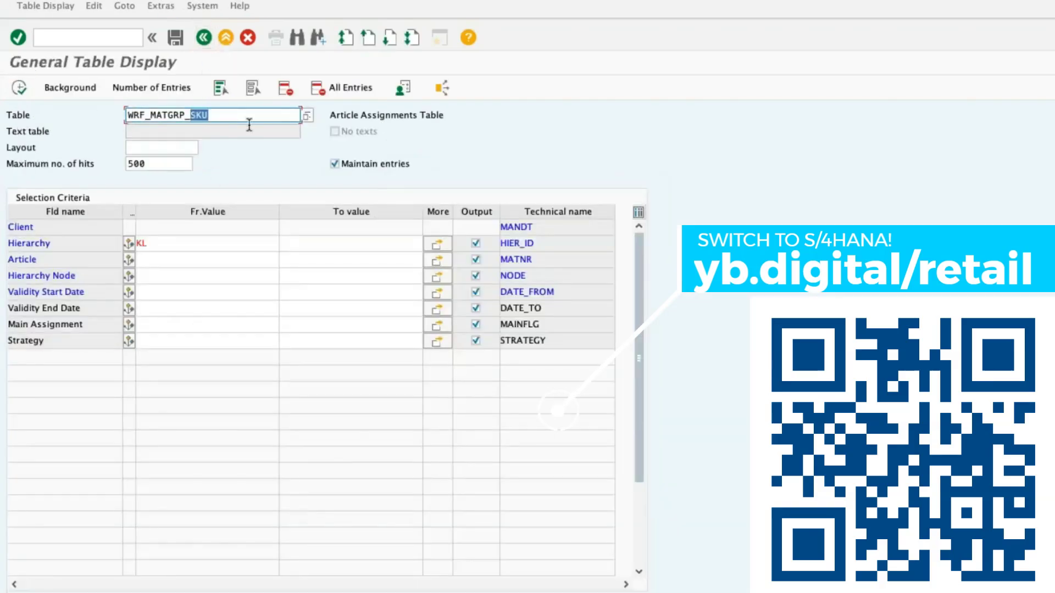
text(*)
key(F4)
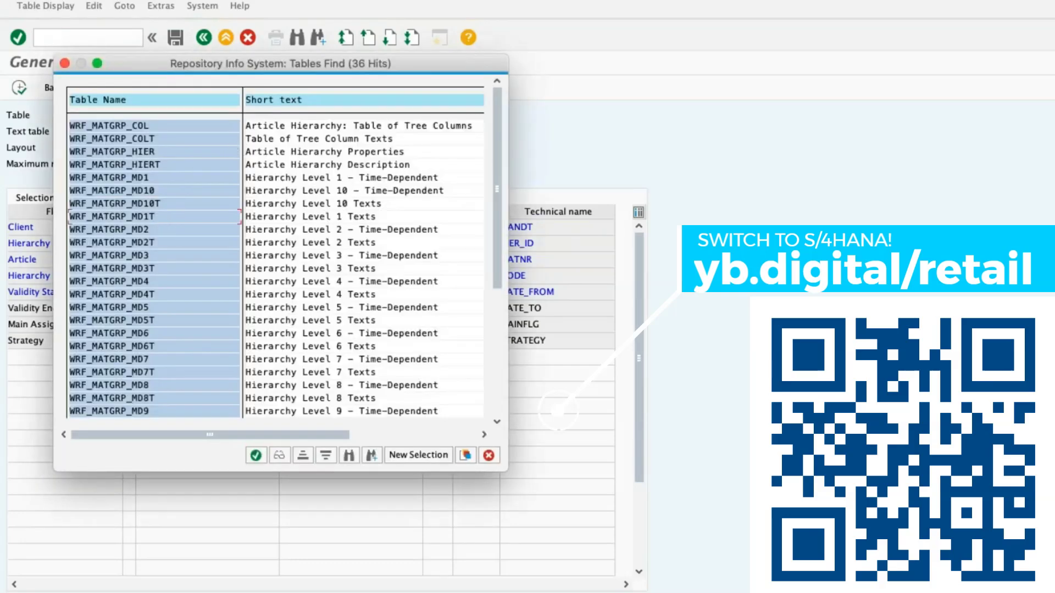
double_click(122, 125)
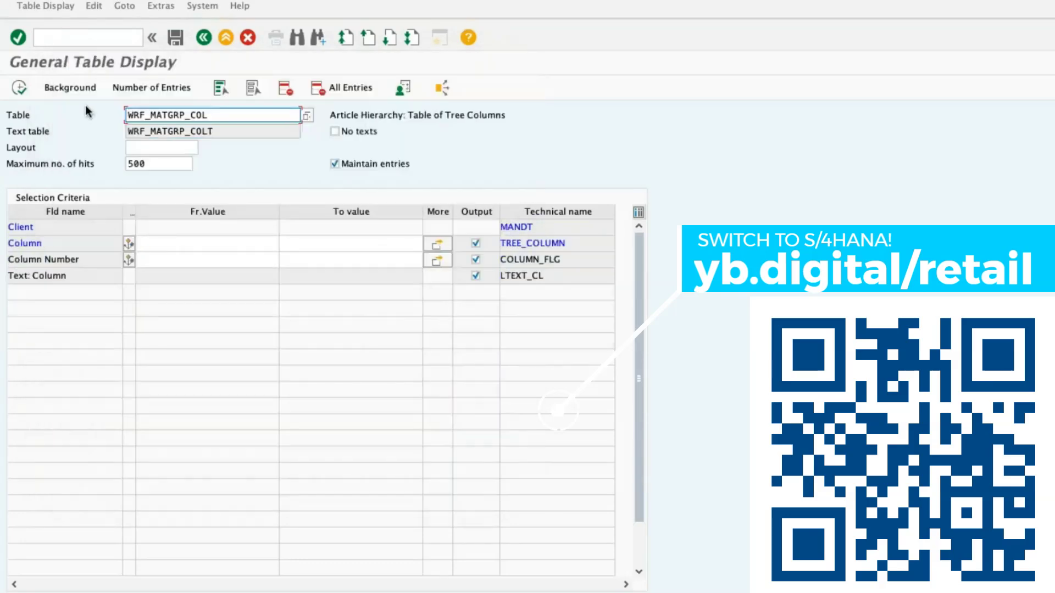
click(18, 87)
click(204, 37)
Search the tables with WRF_MATGRP_* and choose the category structure table WRF_MATGRP_STRUC.
double_click(230, 118)
text(*)
key(F4)
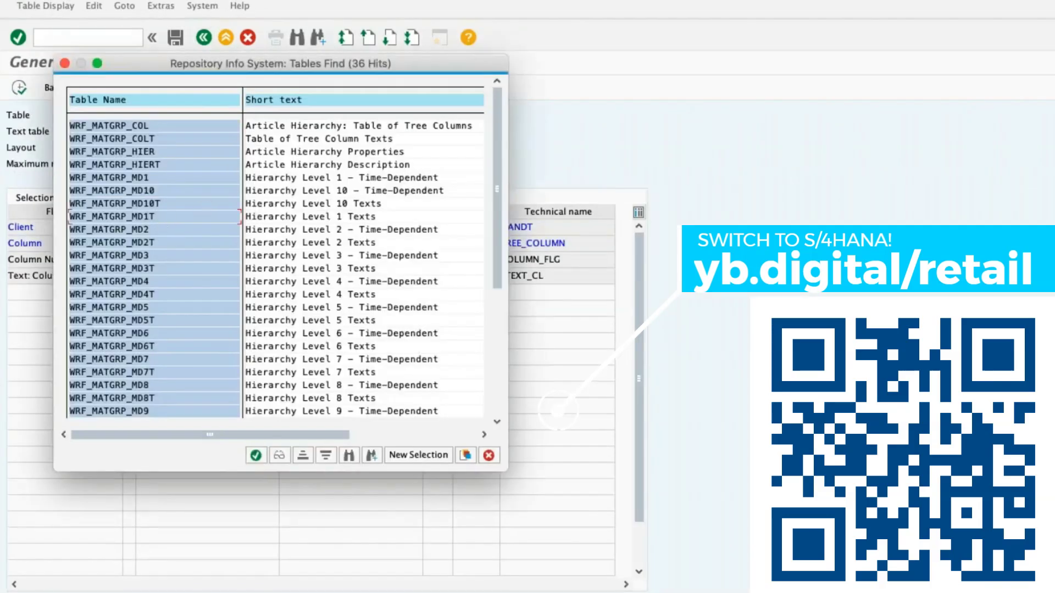
key(Page_Down)
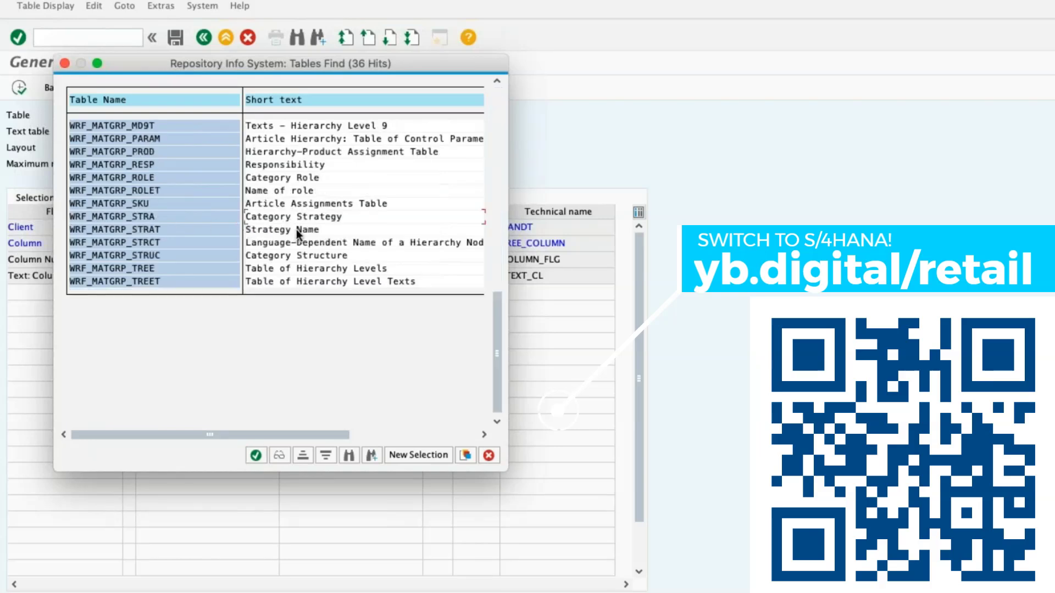
double_click(295, 255)
key(Return)
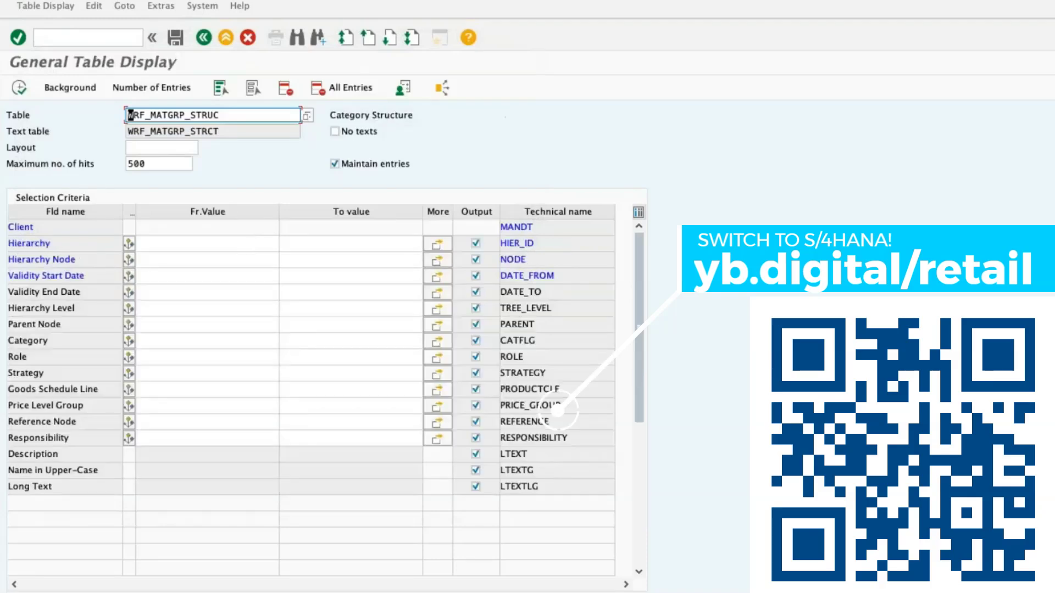
Display the category structure entries for hierarchy KL and examine the row of the level-1 node ABCINC.
click(165, 242)
text(KL)
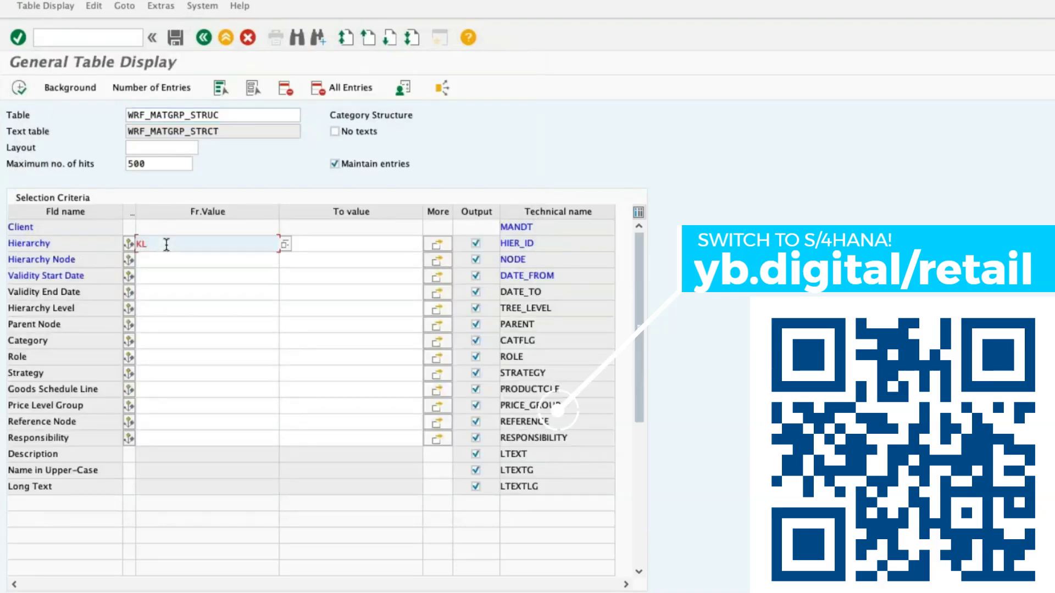
click(28, 83)
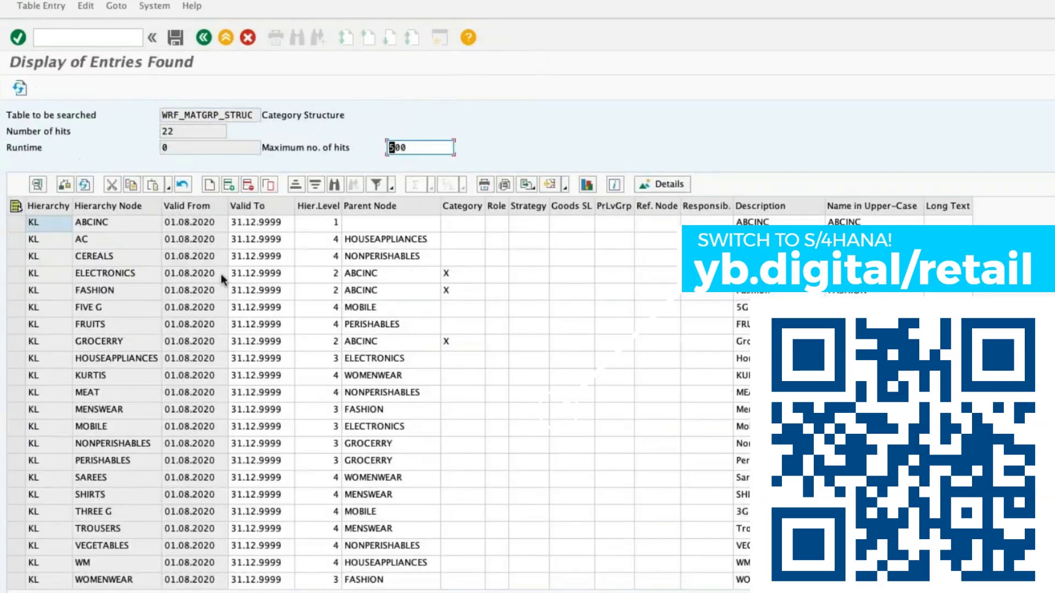
click(14, 224)
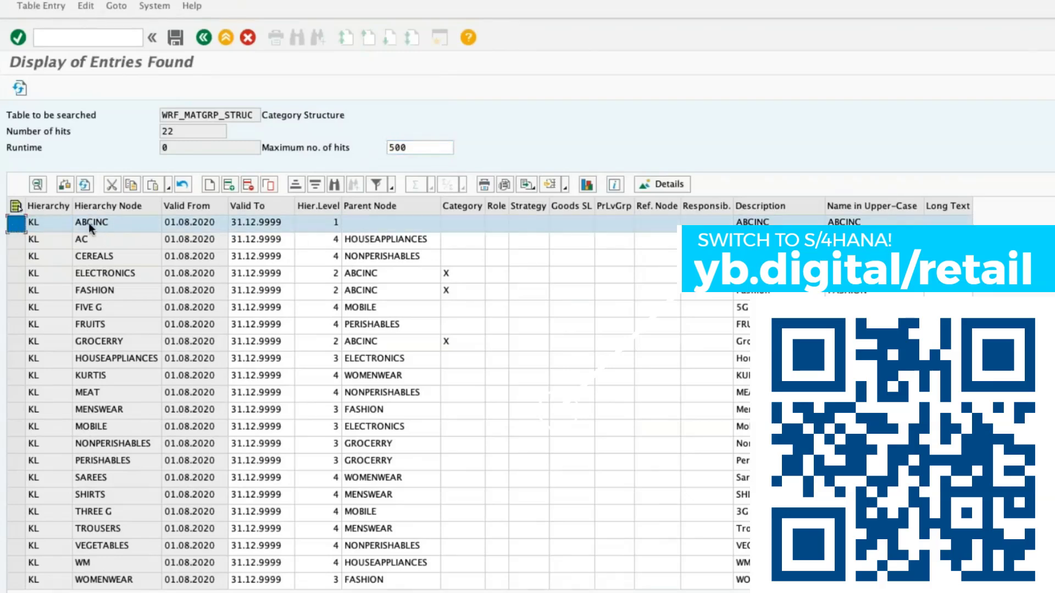
click(203, 37)
Display the category structure entries for hierarchy KA and inspect the parent node of the level-1 node ABCINC.
click(158, 244)
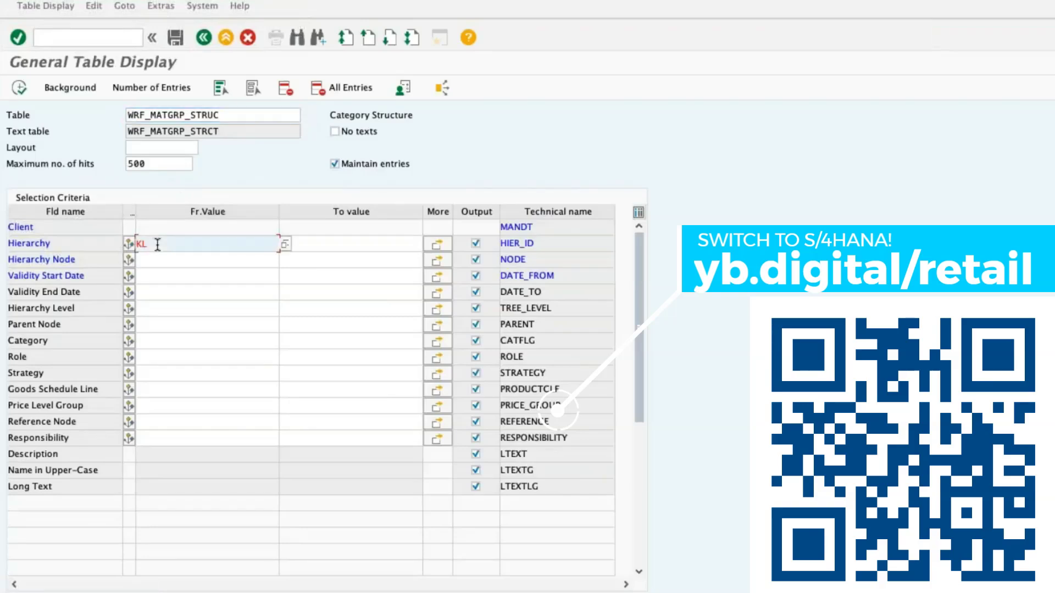
key(BackSpace)
text(A)
click(19, 88)
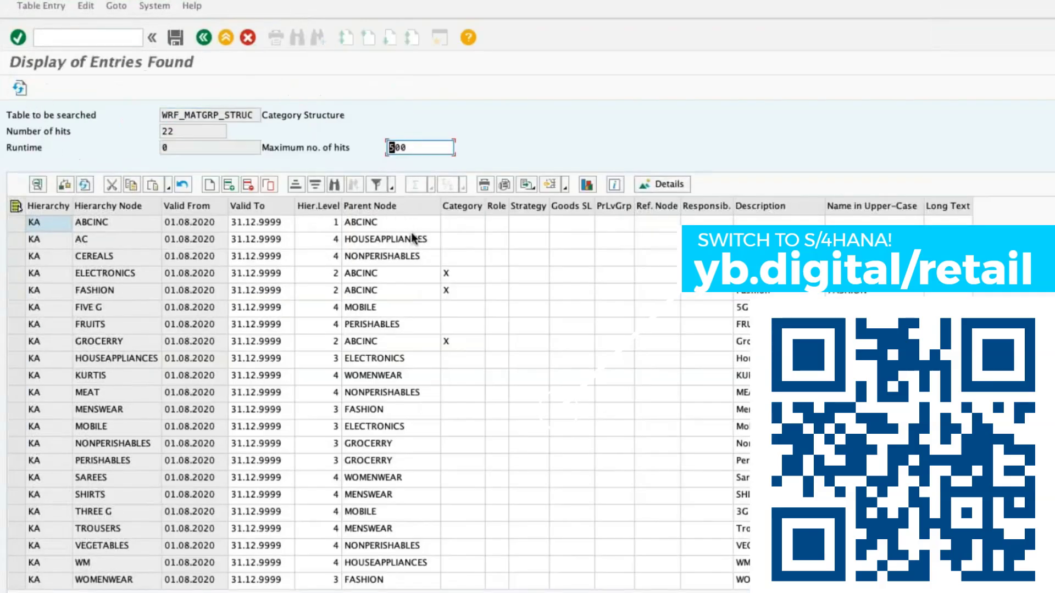
click(16, 223)
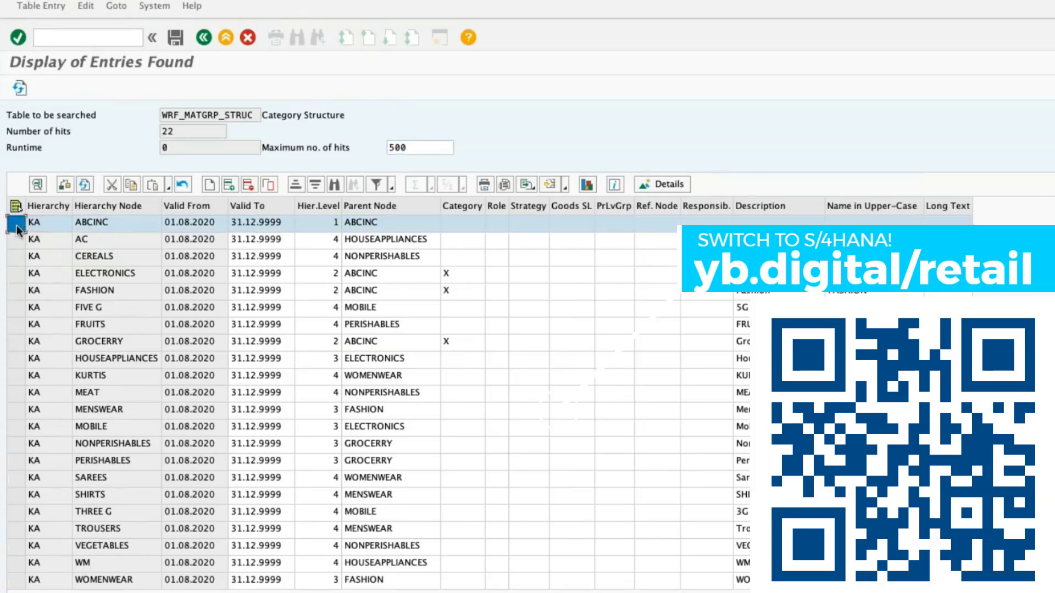
click(402, 227)
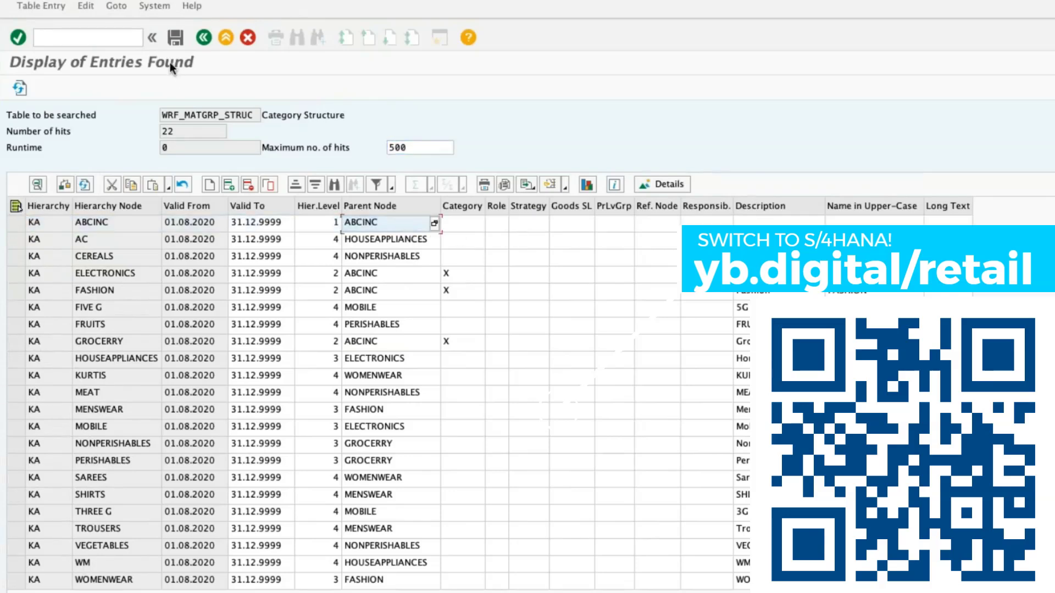
click(203, 37)
Restrict the hierarchy to KL again to compare its category structure entries, and return to the selection criteria.
click(168, 238)
key(BackSpace)
text(L)
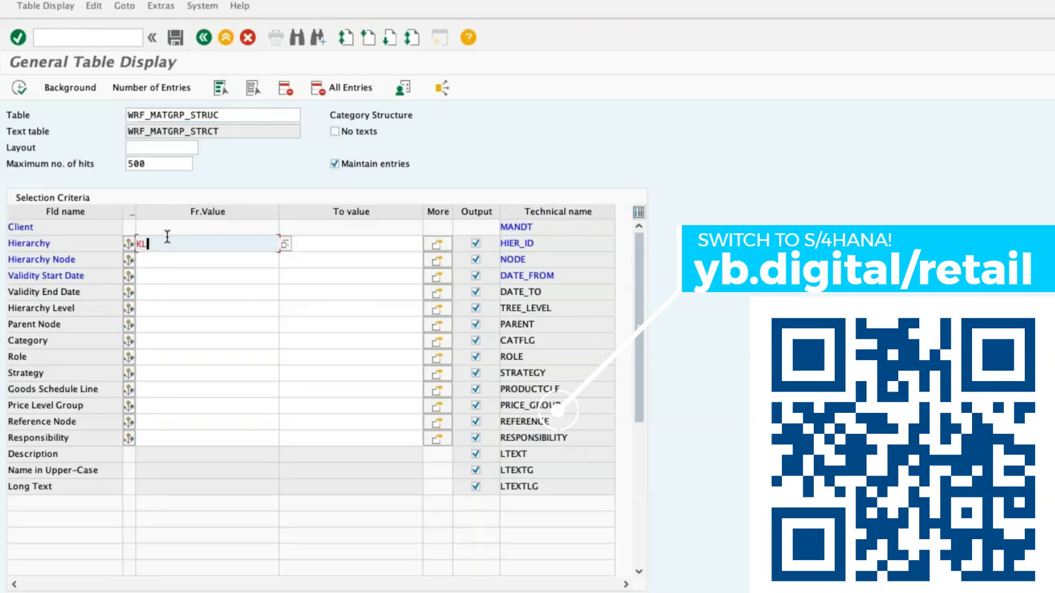
key(Return)
click(19, 88)
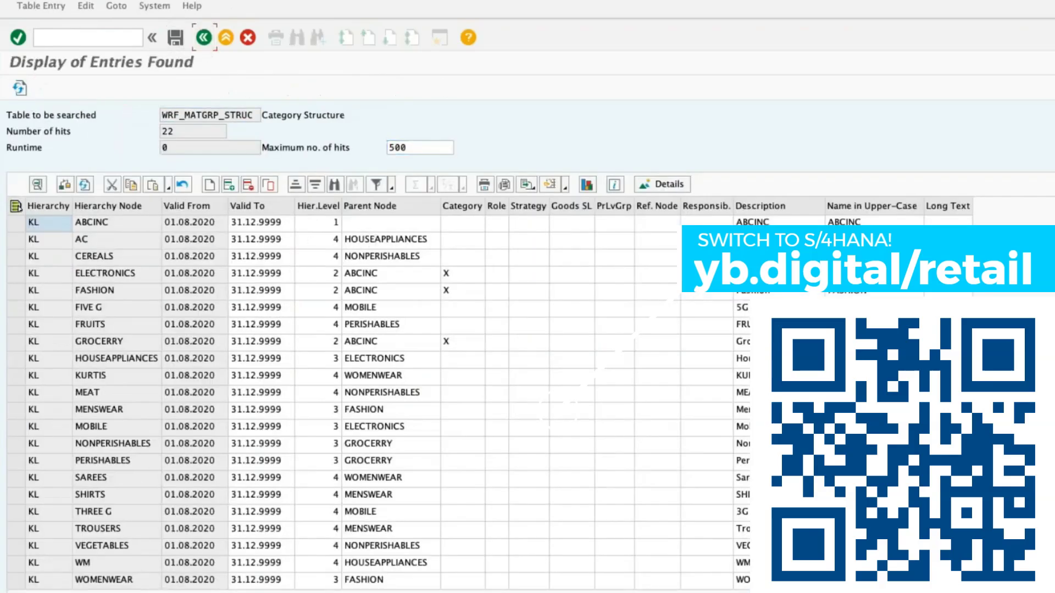
click(204, 37)
Display the category structure entries for hierarchy KC and inspect the parent node of its level-1 node ABCINC.
click(159, 243)
key(BackSpace)
text(C)
click(19, 88)
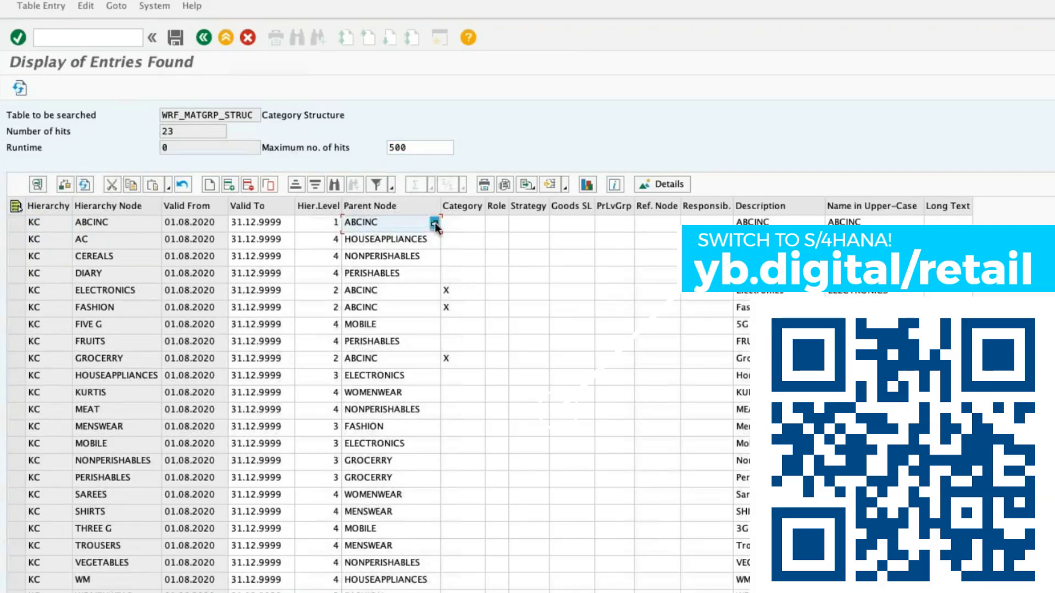
click(434, 223)
click(385, 263)
click(203, 38)
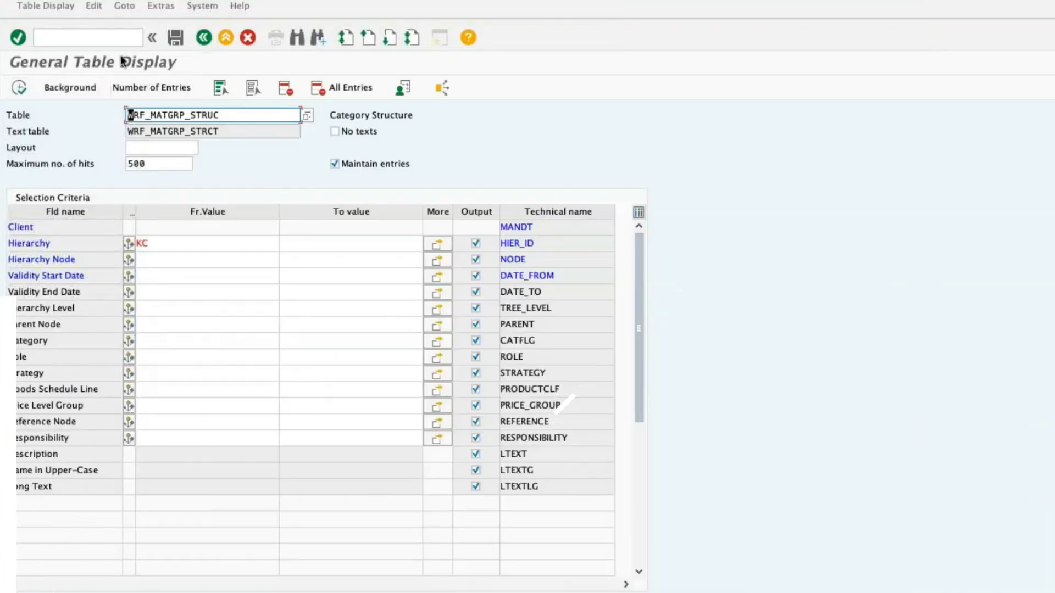
Reopen the KC entries in edit mode, clear the parent node of the level-1 node ABCINC, and save the change.
click(114, 41)
text(&SA)
text(P)
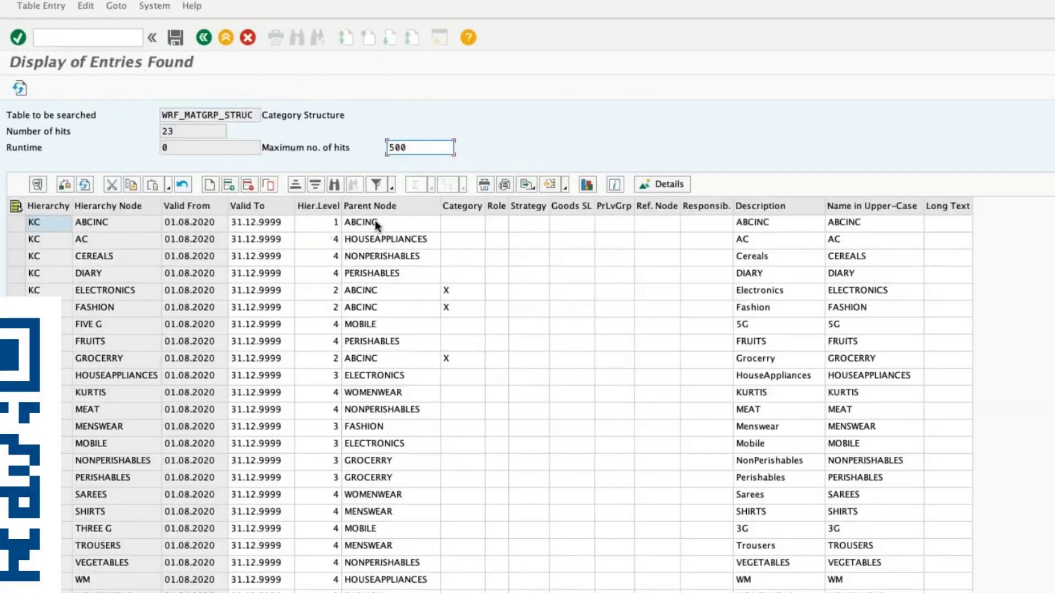
click(405, 222)
key(BackSpace)
key(BackSpace)
key(BackSpace)
key(BackSpace)
key(BackSpace)
key(BackSpace)
click(177, 38)
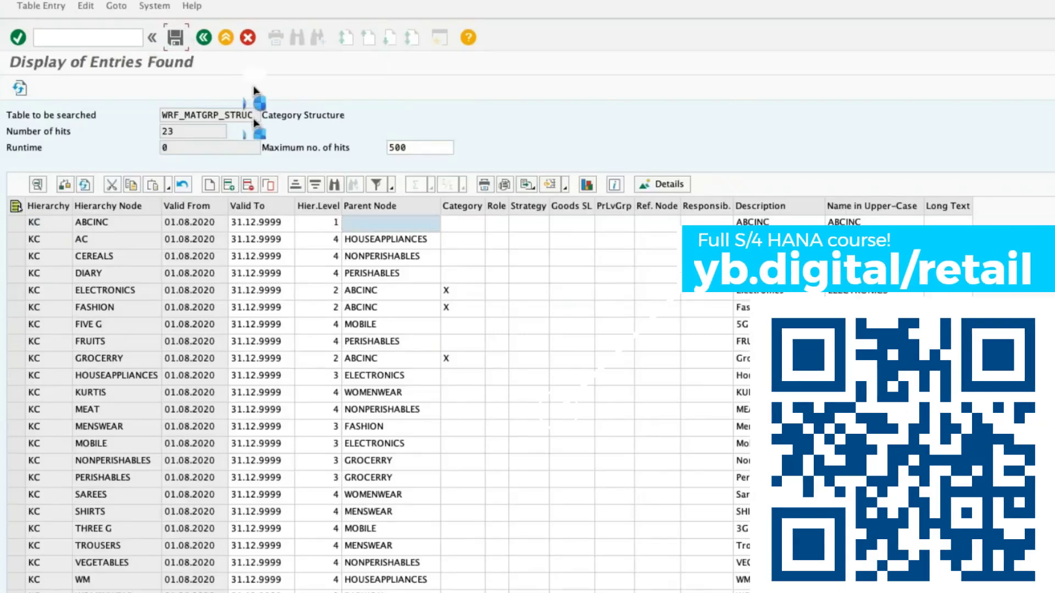
click(265, 199)
click(210, 37)
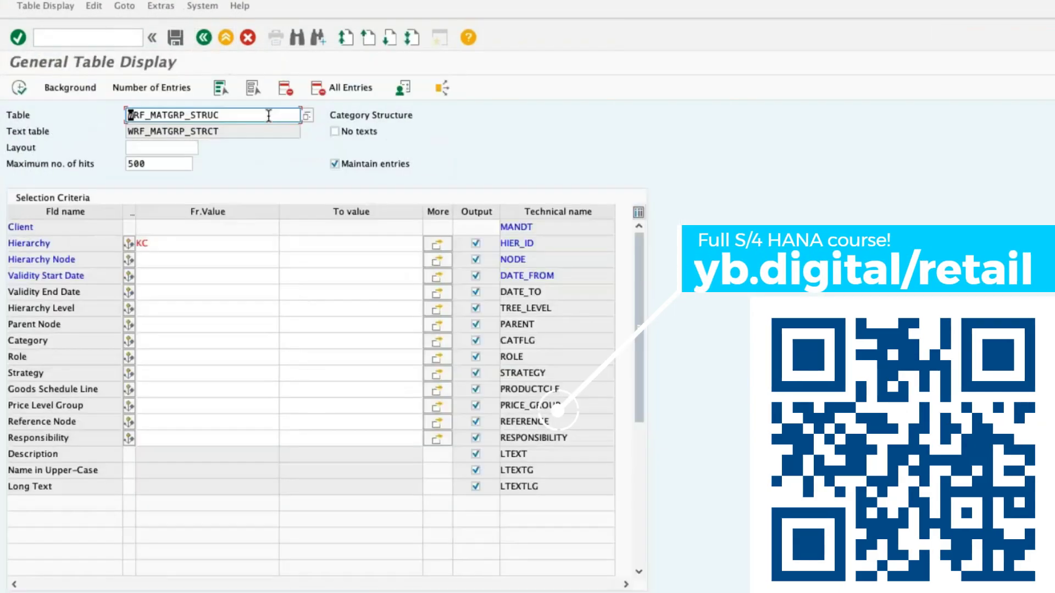
Set the hierarchy criterion to KA, display its category structure entries, and return to the selection criteria.
click(170, 243)
key(BackSpace)
text(A)
click(19, 88)
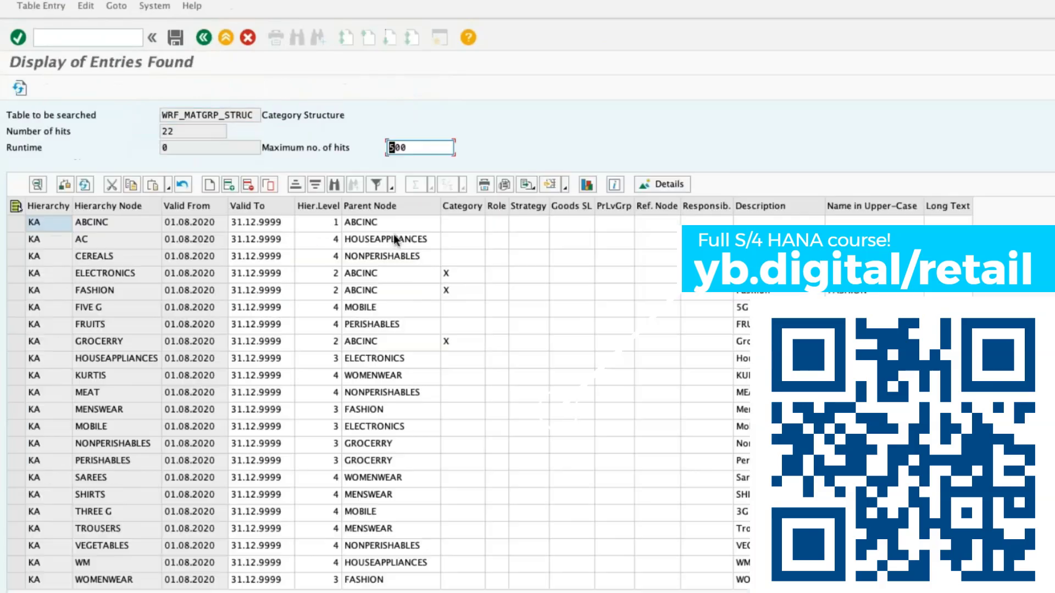
click(384, 222)
click(204, 38)
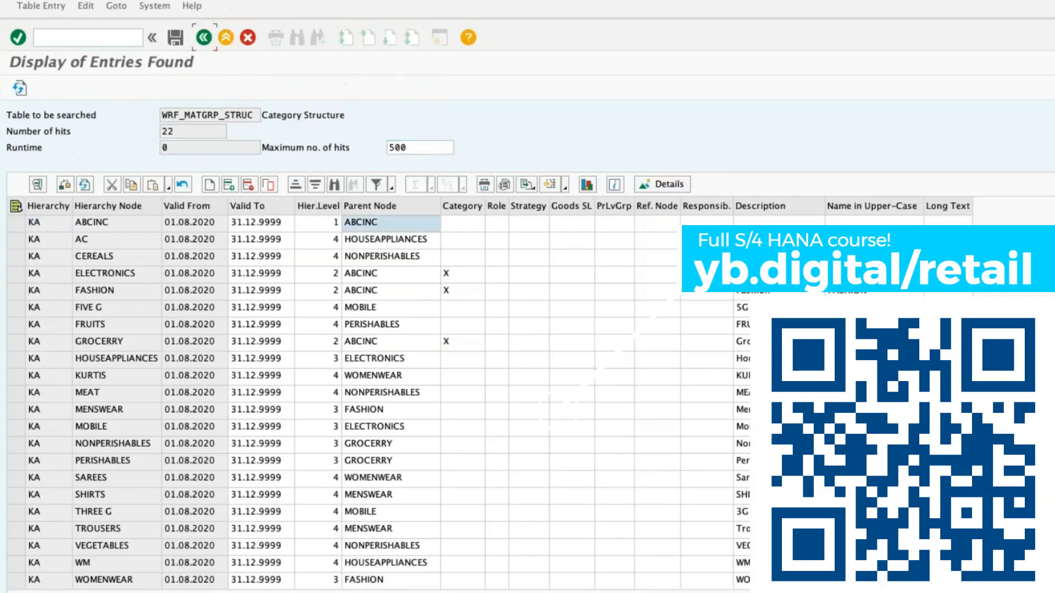
Reopen the KA entries, clear the parent node of the level-1 node ABCINC, and save the change.
click(19, 87)
double_click(396, 225)
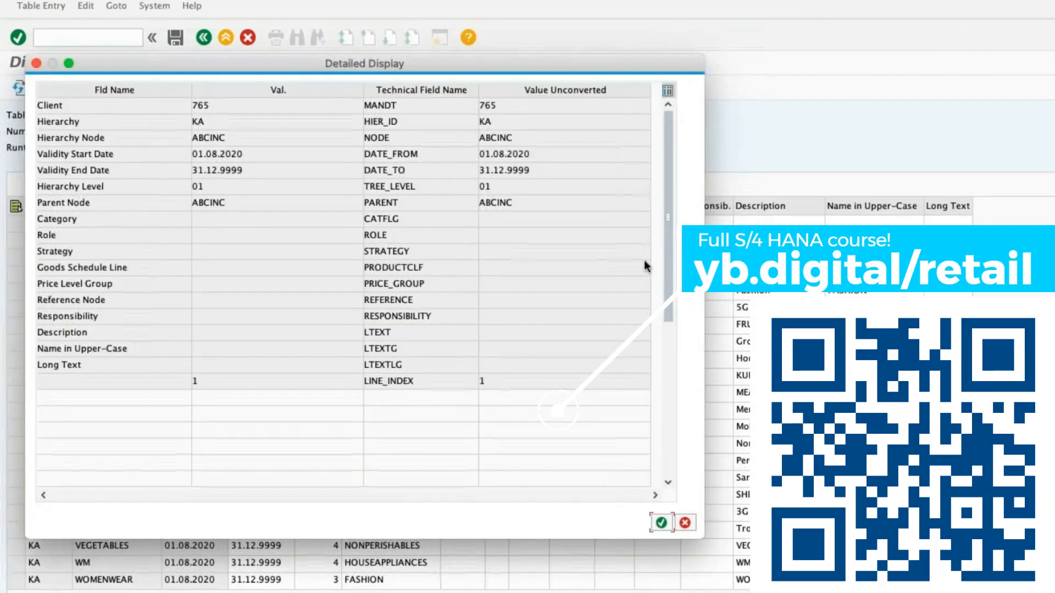
click(684, 522)
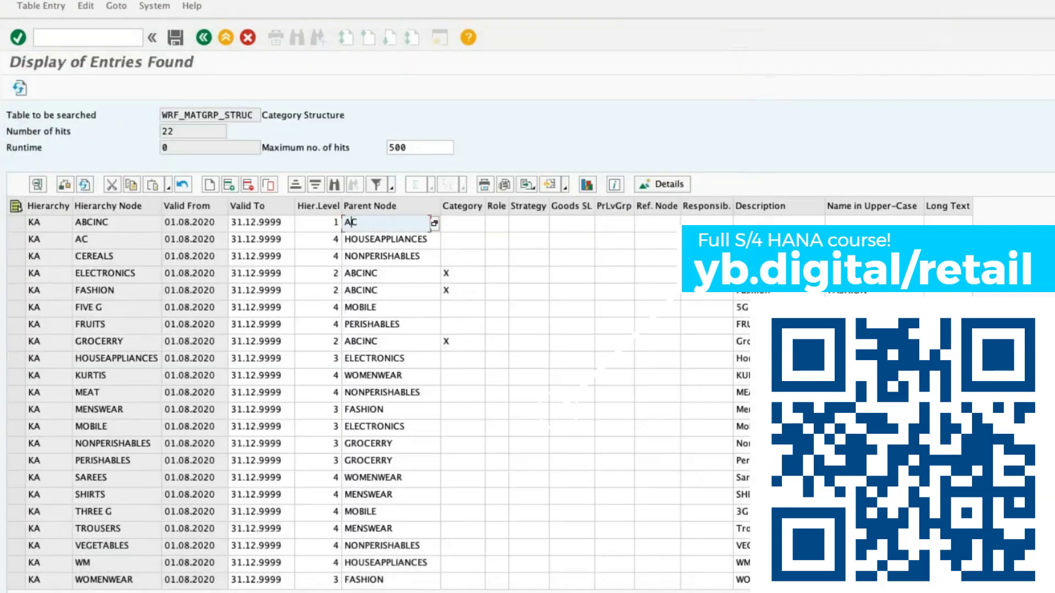
click(181, 41)
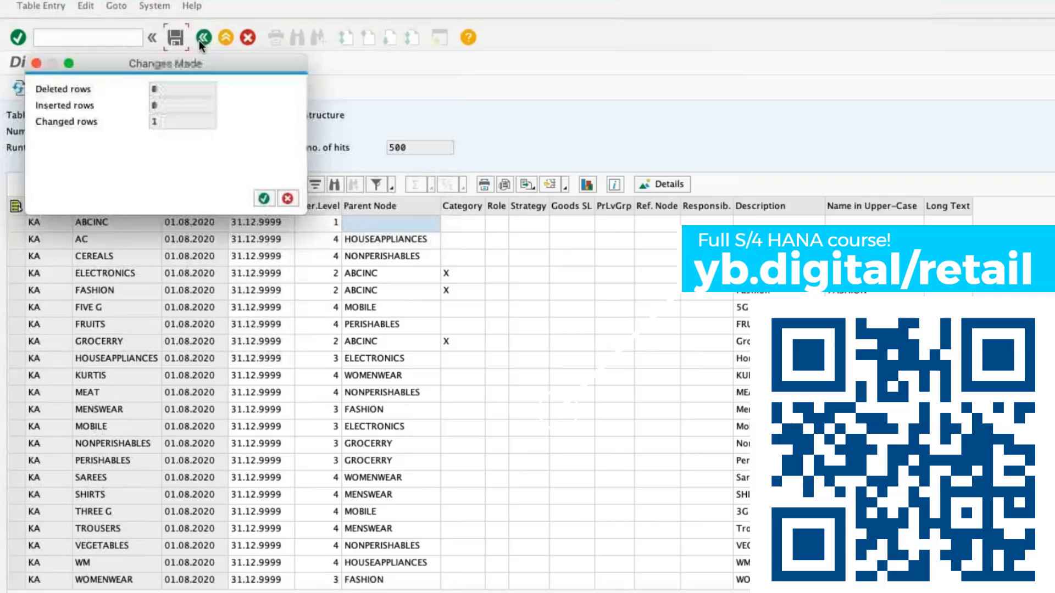
click(260, 197)
Switch to the article hierarchy display transaction with /NWMATGRP03.
click(90, 36)
text(/NSE16)
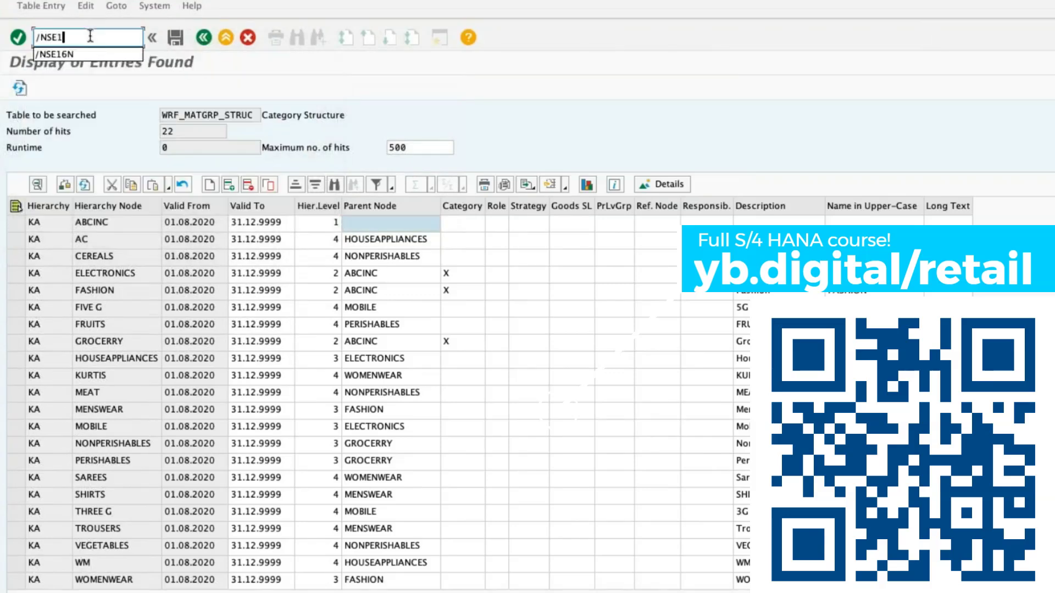
key(BackSpace)
key(BackSpace)
key(BackSpace)
key(BackSpace)
text(WMATGRP0)
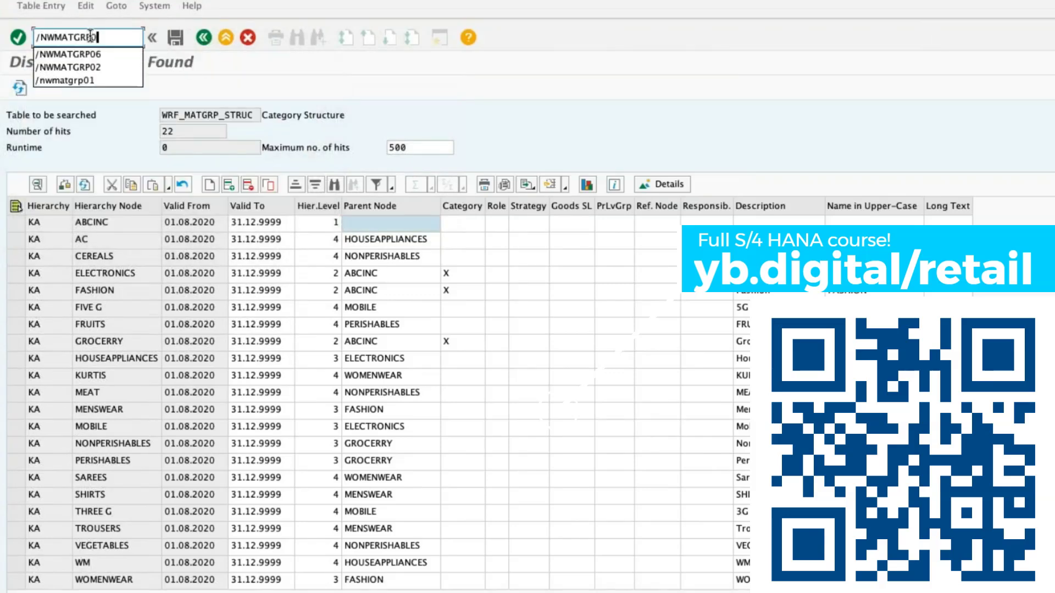
text(3)
key(Return)
Display hierarchy KA from node ABCINC, expand GROCERRY and PERISHABLES to check their subnodes, and return to the initial screen.
click(202, 135)
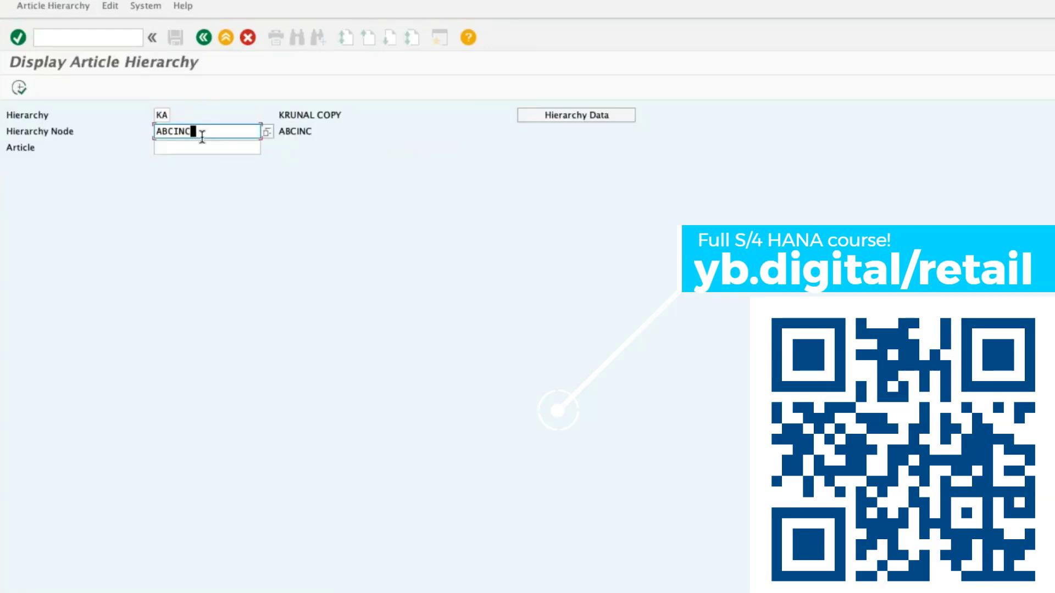
click(18, 87)
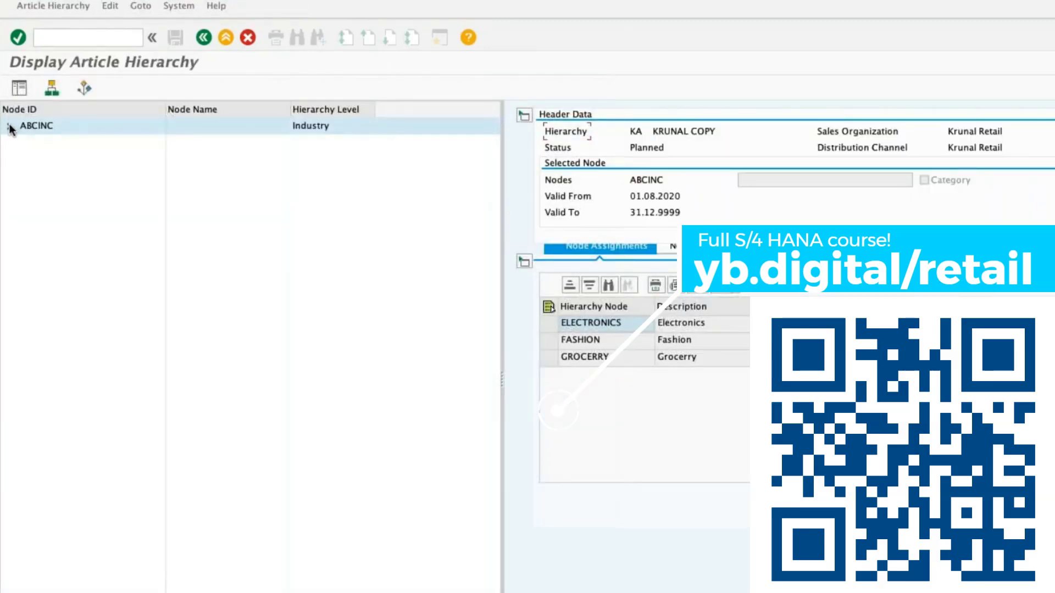
click(9, 127)
click(22, 177)
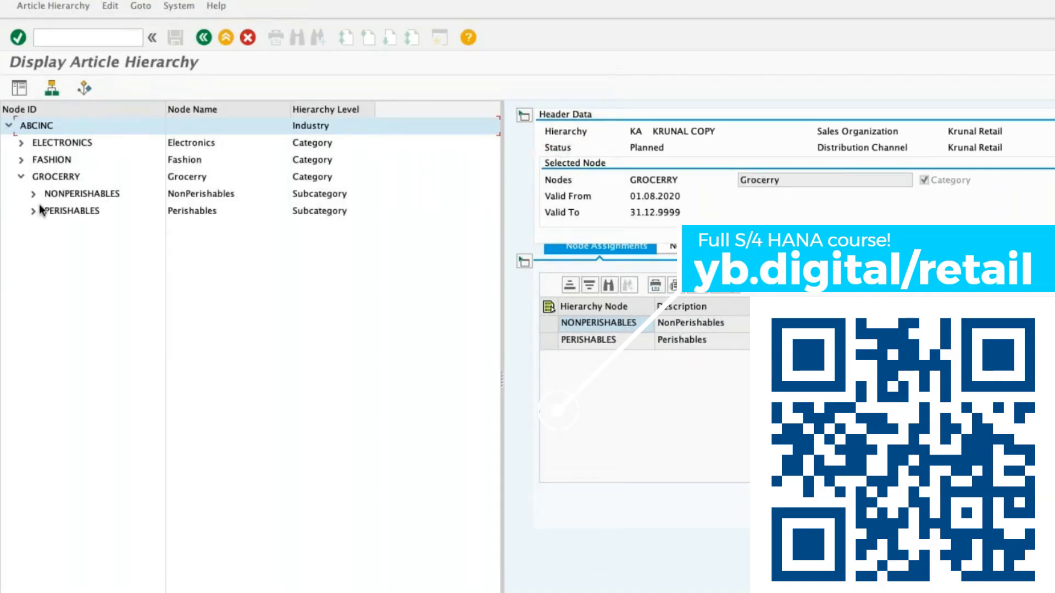
click(33, 211)
click(67, 229)
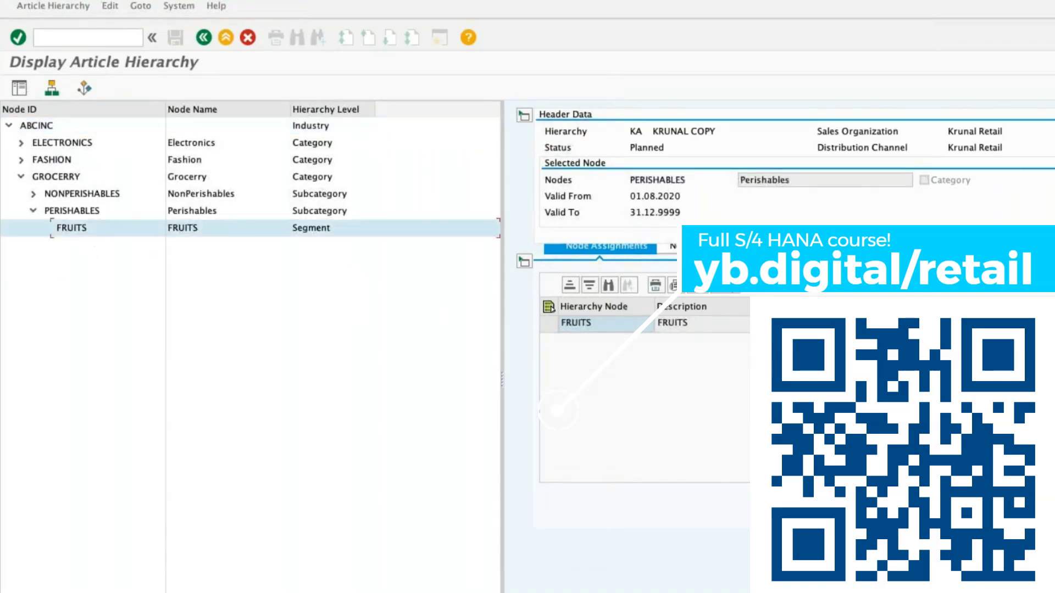
click(226, 37)
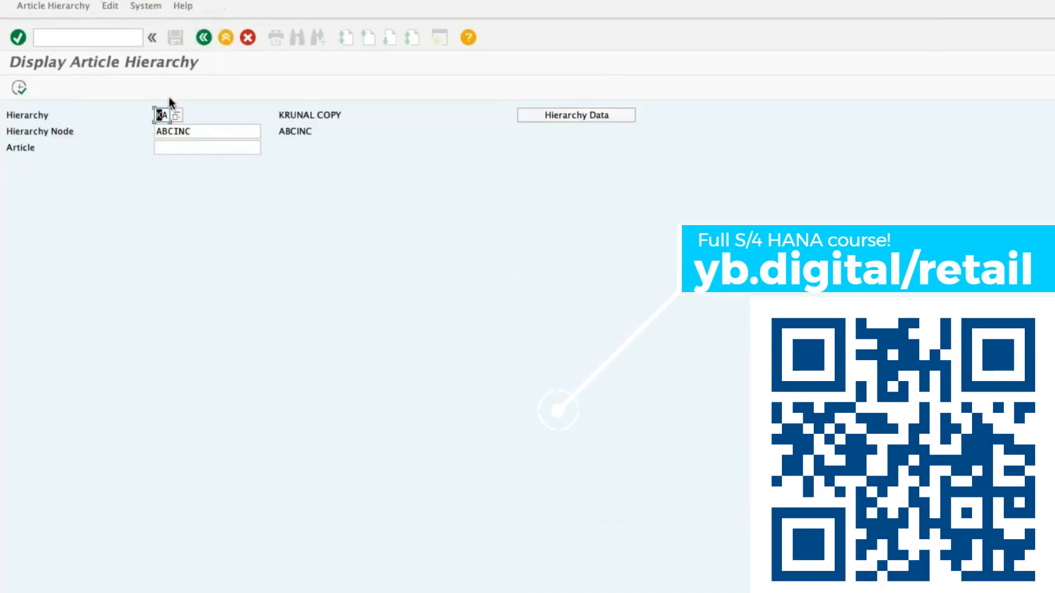
Display hierarchy KC and expand its GROCERRY and PERISHABLES nodes to check the segments.
click(165, 114)
click(18, 87)
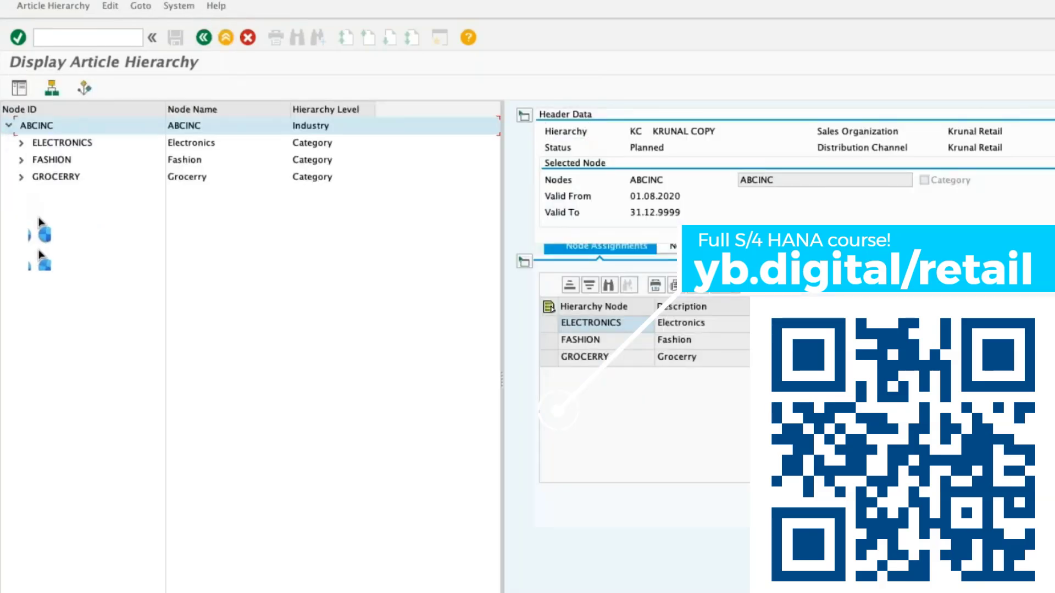
click(21, 177)
double_click(603, 341)
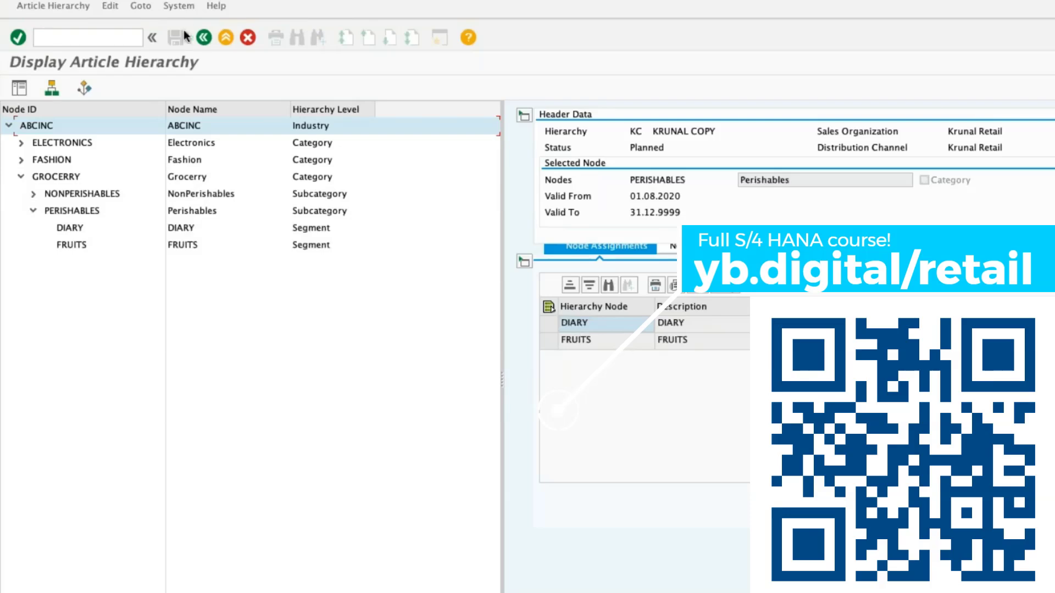
Switch to the transaction for simulating an article hierarchy copy.
click(115, 37)
text(/NWMATGRP)
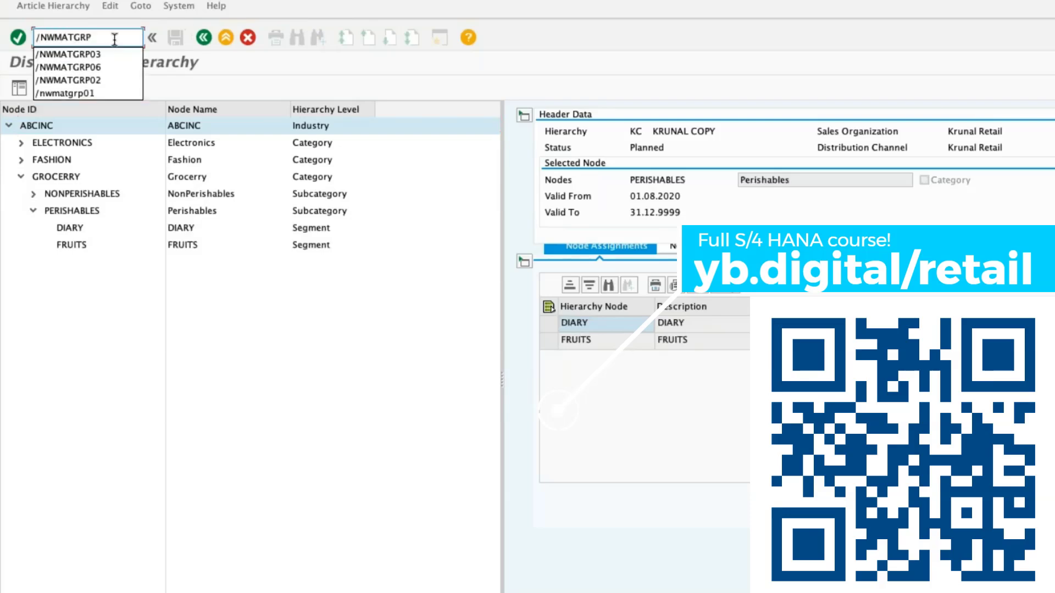
text(01)
key(Return)
text(WMATGRP05)
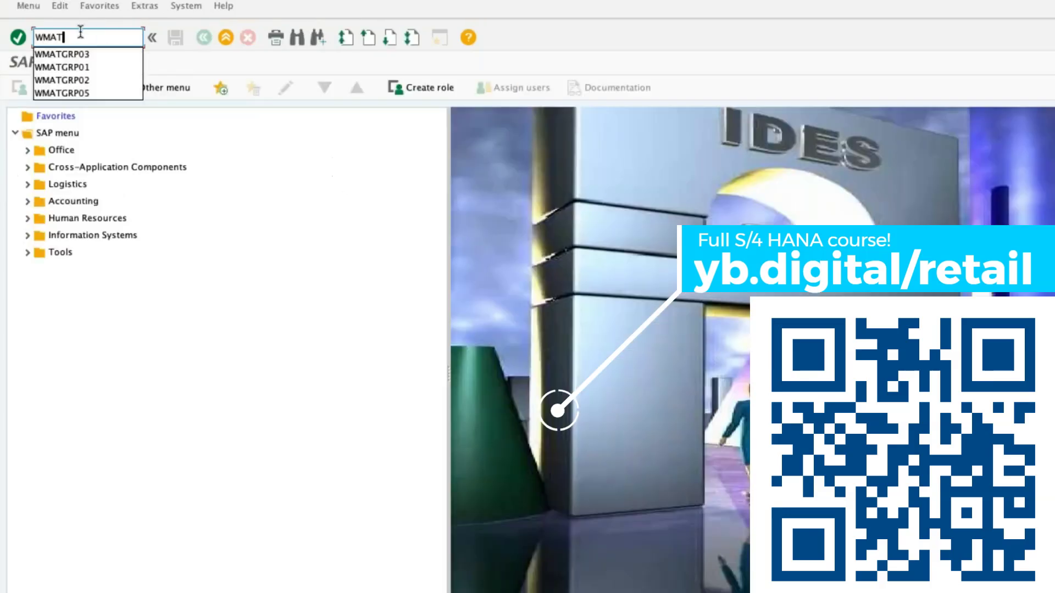
key(Return)
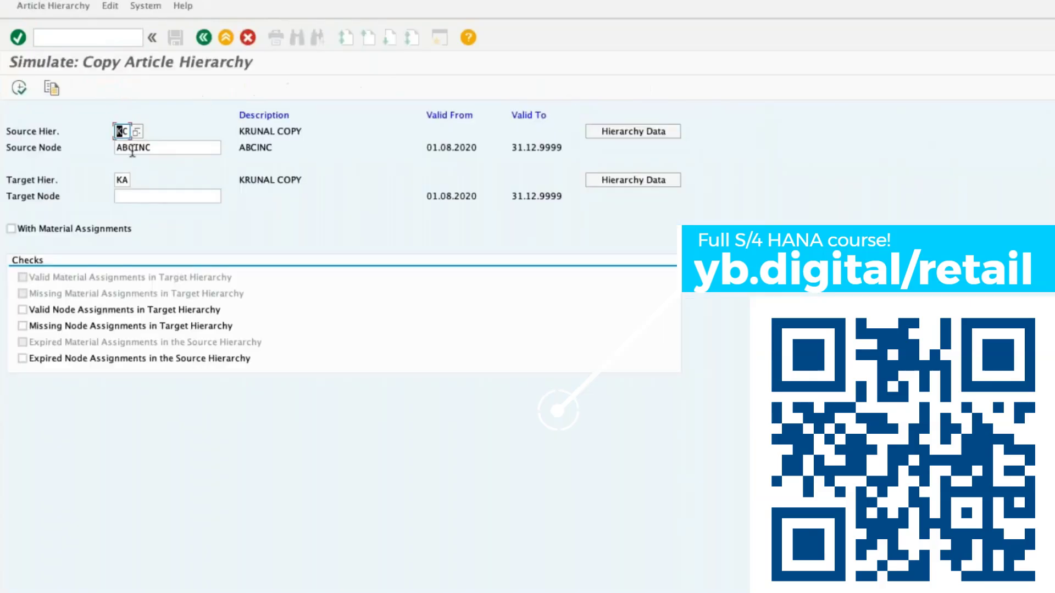
Set the simulation's target hierarchy to KL and its target node to ABCINC, with KC and ABCINC as the source.
click(127, 196)
double_click(180, 150)
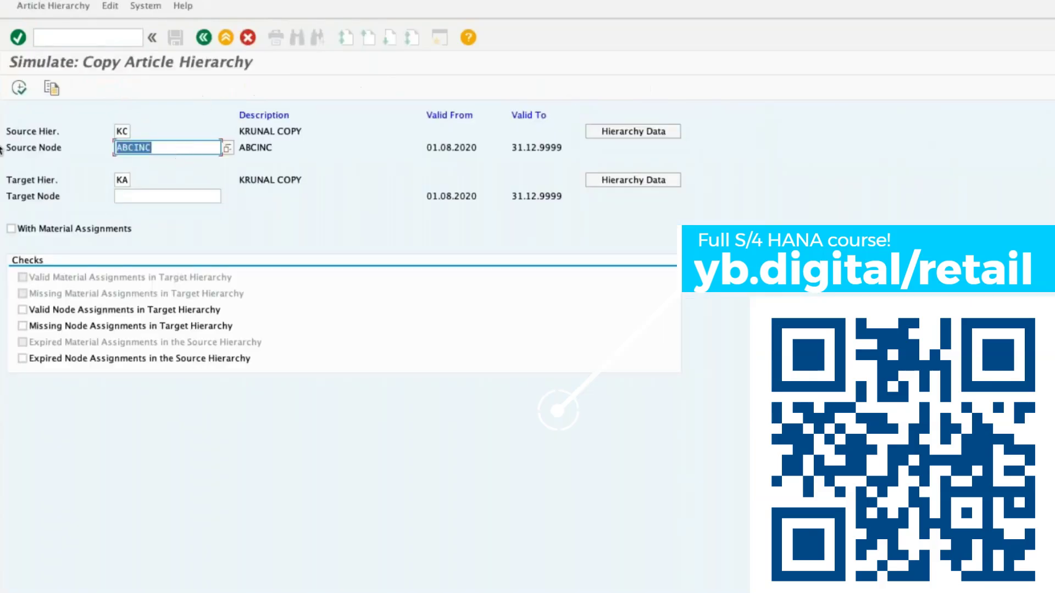
key(ctrl+c)
click(146, 192)
key(ctrl+v)
click(130, 180)
key(BackSpace)
text(L)
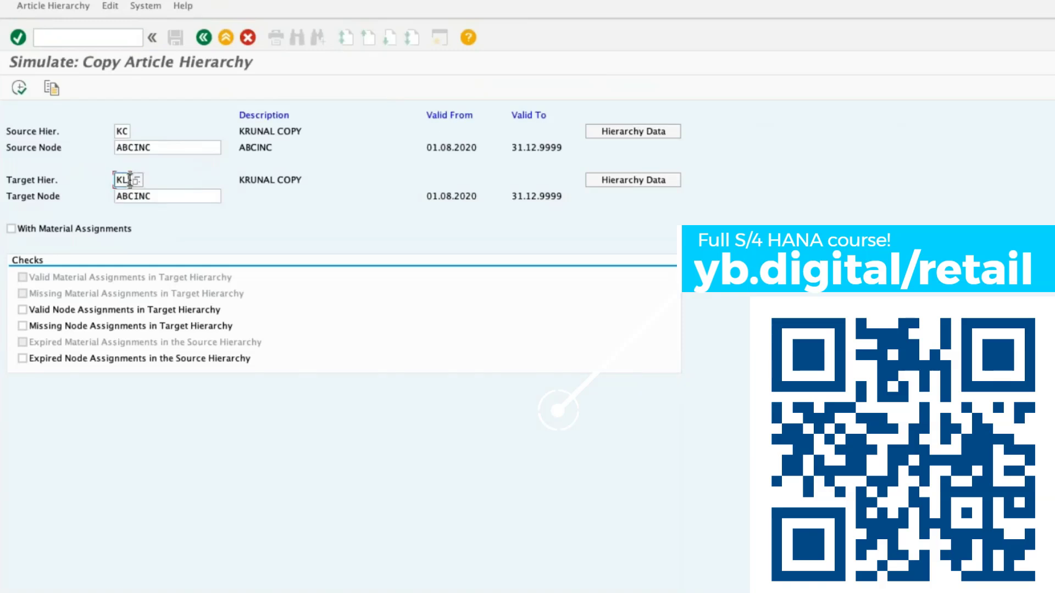
Enable the checks for valid, missing and expired node assignments and run the copy simulation.
click(83, 310)
click(84, 325)
click(81, 358)
click(19, 88)
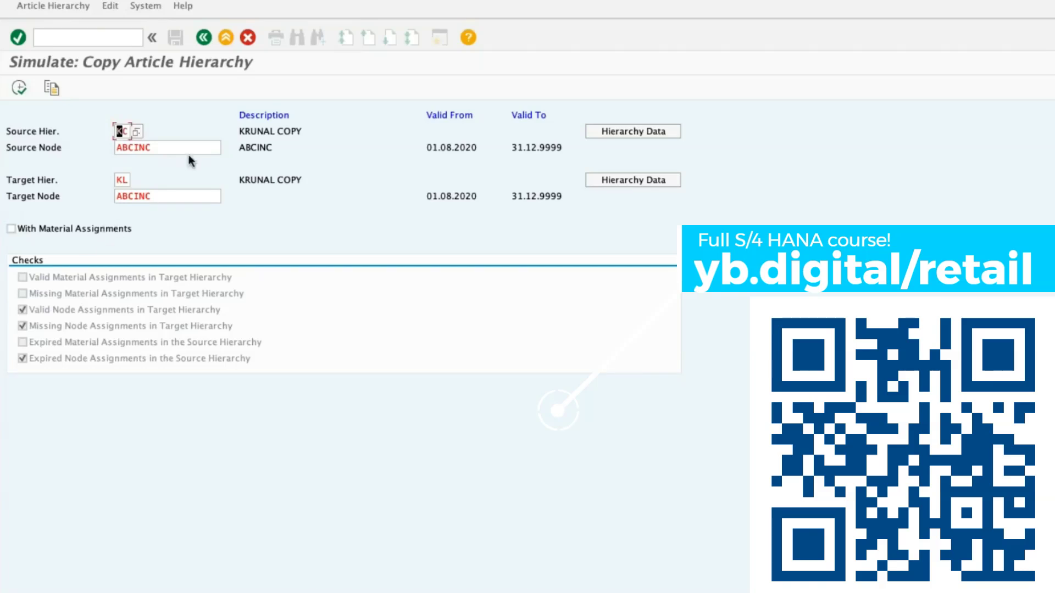
Try to rerun the simulation with the source node and target node cleared.
drag(157, 148, 99, 141)
key(BackSpace)
drag(154, 196, 30, 199)
key(BackSpace)
key(Return)
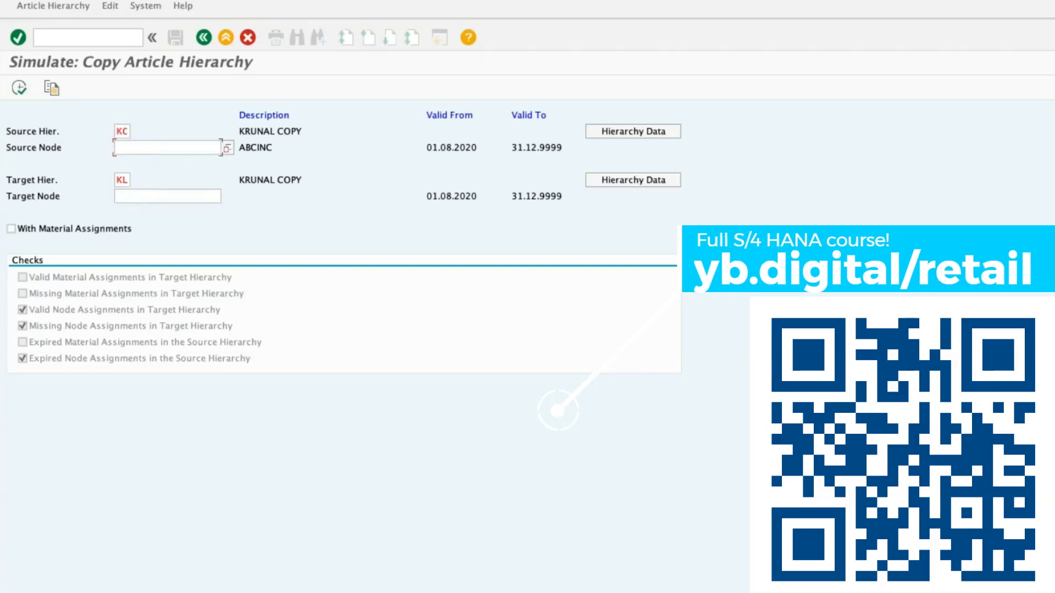
Switch to the Copy Hierarchy Nodes transaction, copy node ABCINC from KC into target hierarchy KL, and agree to overwrite the target data.
click(51, 38)
text(/NWMA)
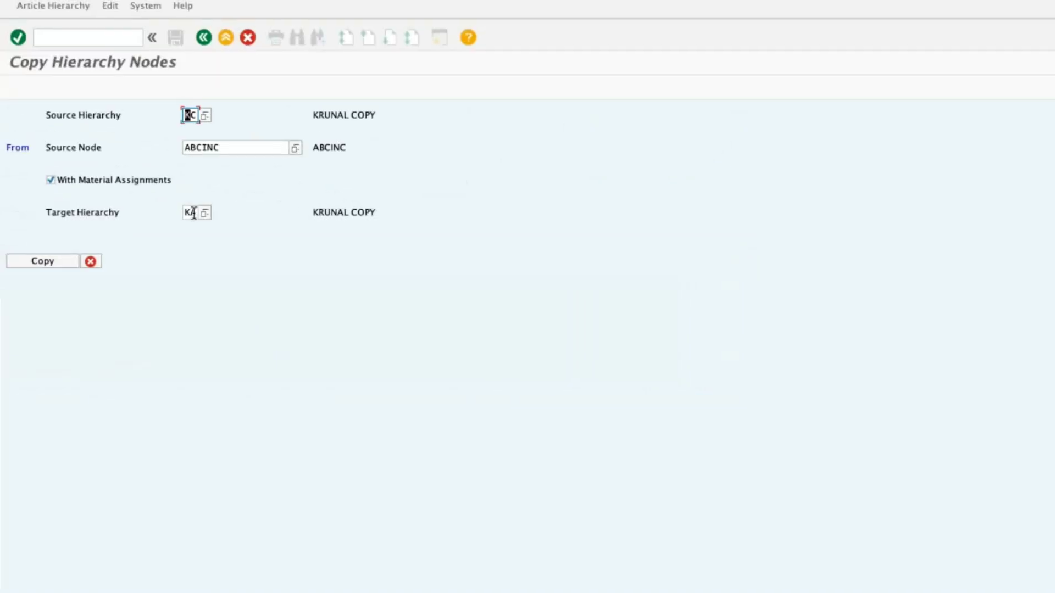
click(195, 213)
key(BackSpace)
text(L)
key(Return)
click(50, 261)
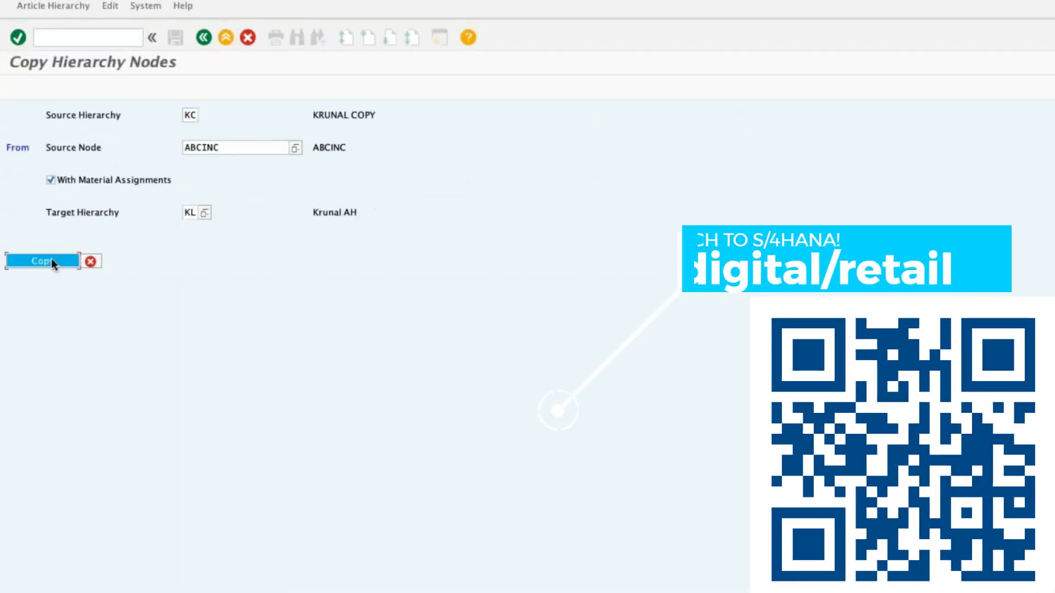
click(212, 163)
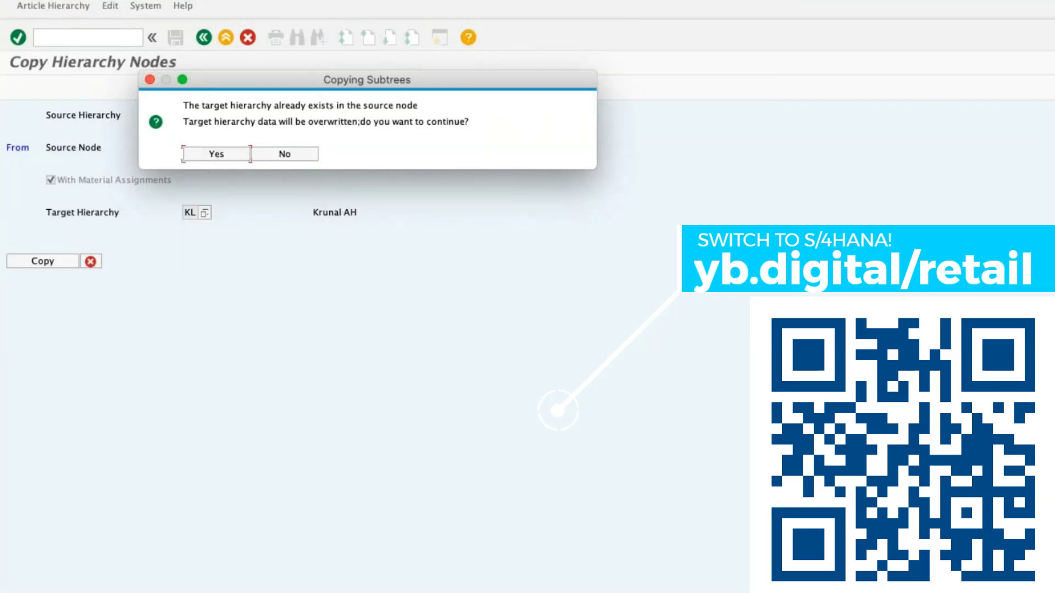
Check the DIARY node assignment in the list of target hierarchy changes and transfer the changes to KL.
click(87, 336)
click(70, 220)
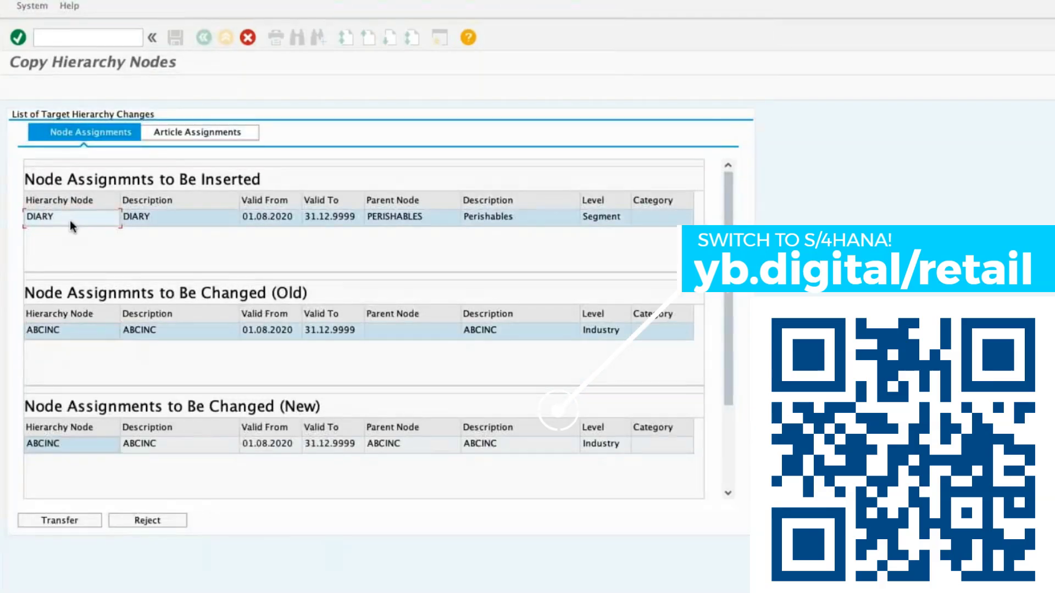
click(80, 523)
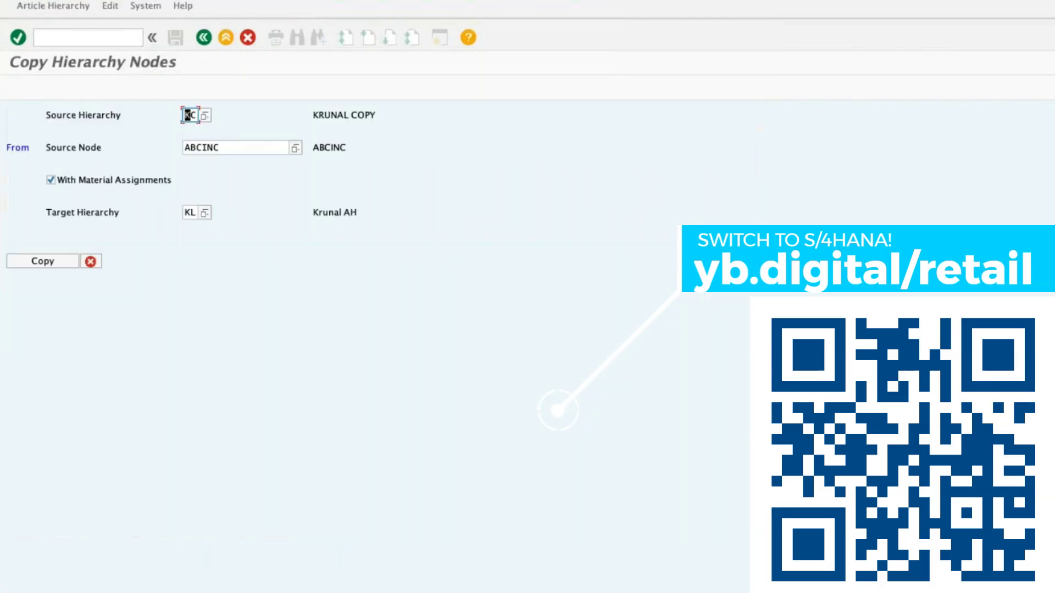
Switch to the change transaction with /NWMATGRP02 and open hierarchy KL from node ABCINC, expanded to its categories.
click(98, 37)
text(/NMATGRP02)
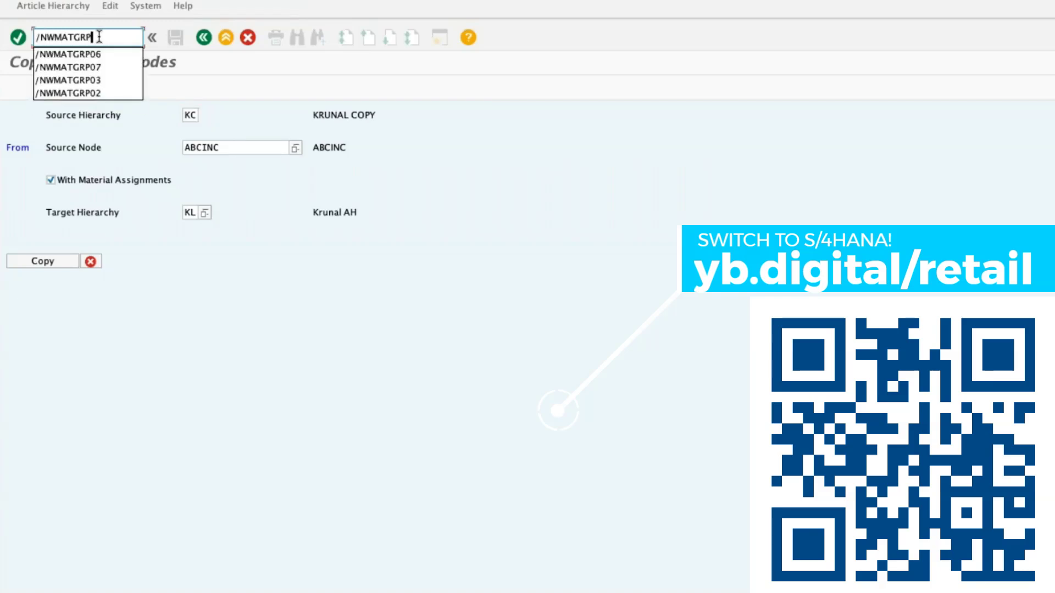
key(Return)
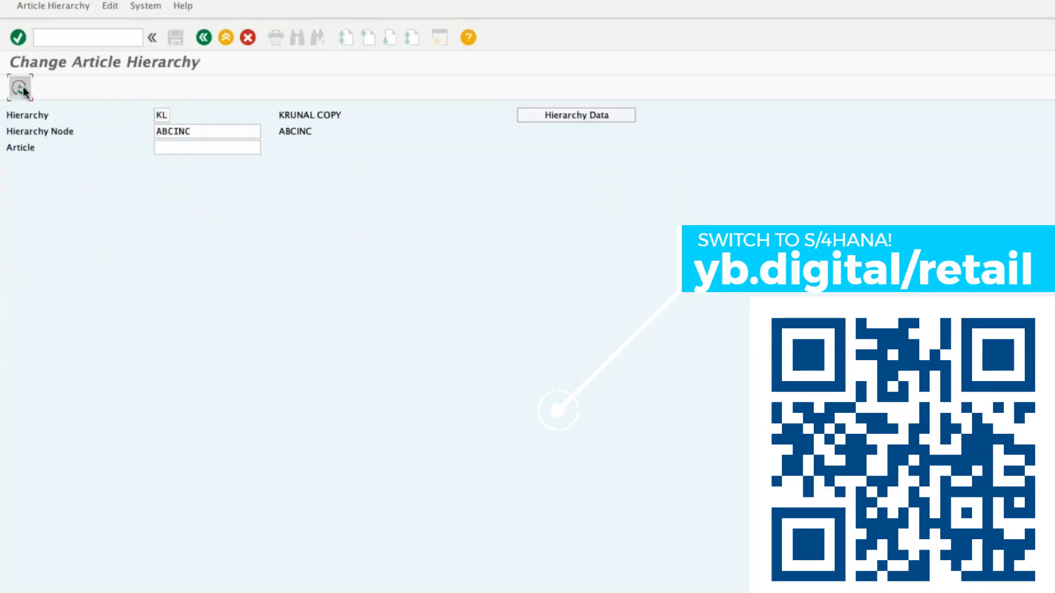
click(18, 87)
click(9, 125)
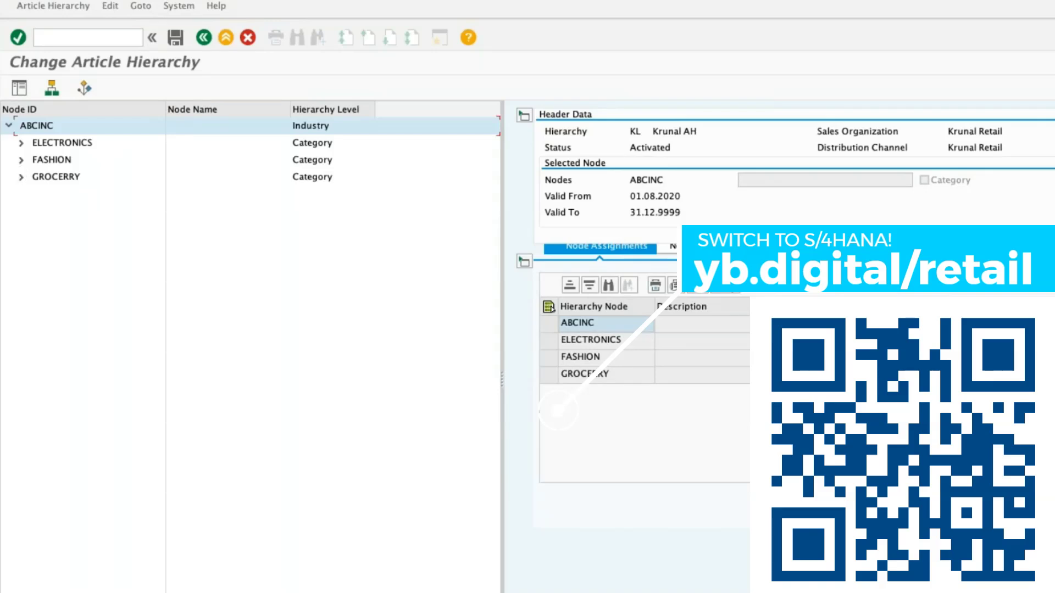
Expand FASHION, GROCERRY, PERISHABLES and ELECTRONICS in hierarchy KL to check the copied nodes and their descriptions.
click(21, 160)
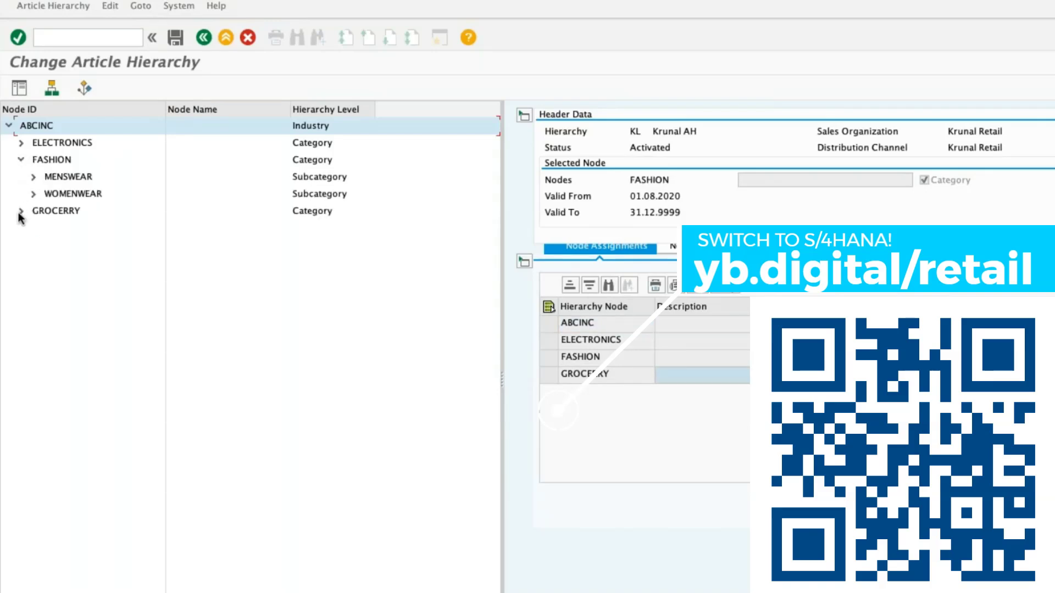
click(21, 211)
click(33, 245)
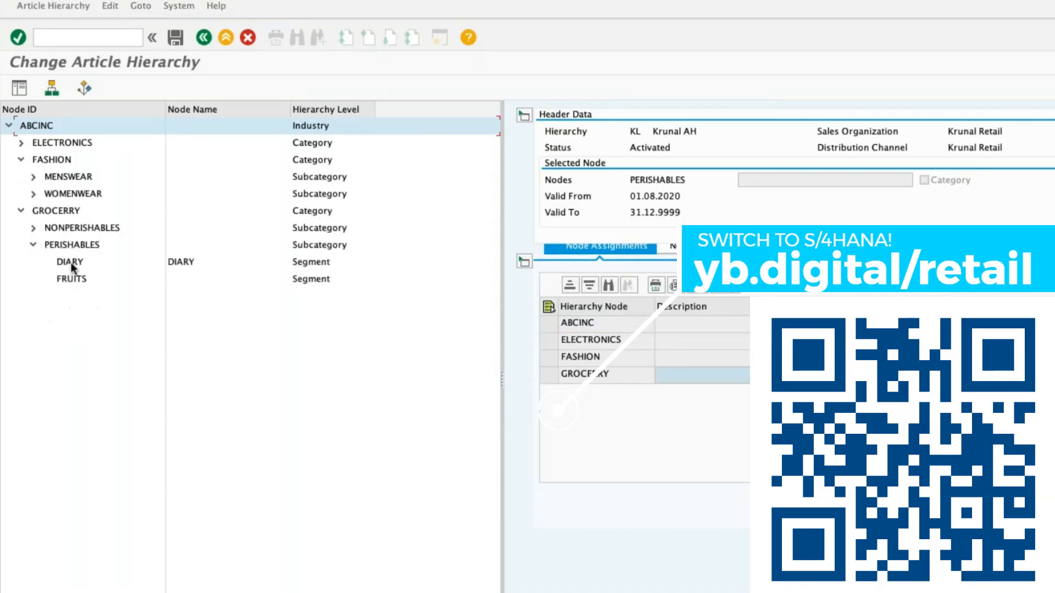
click(80, 286)
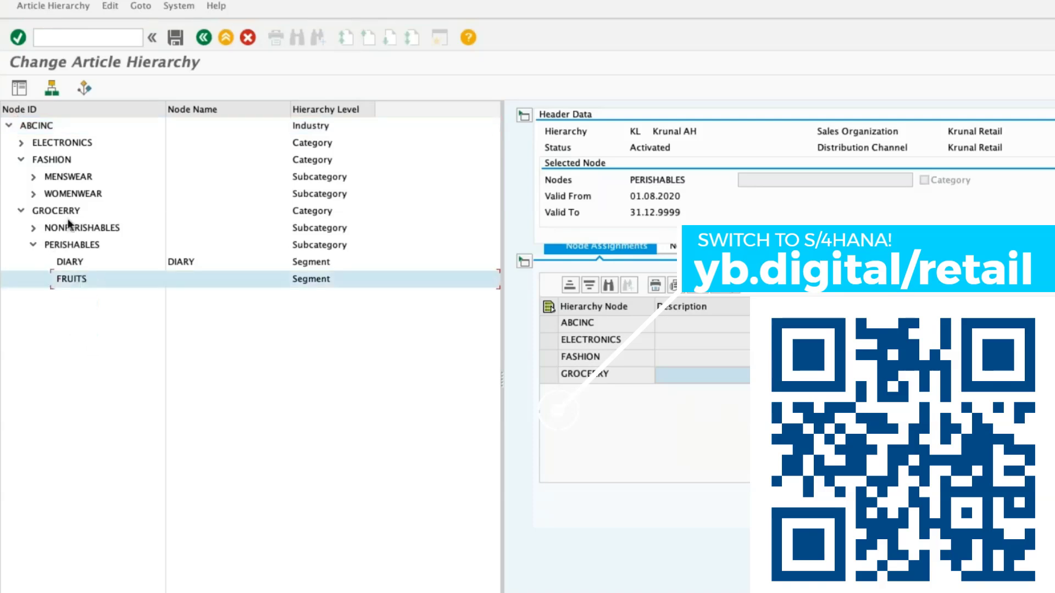
click(21, 142)
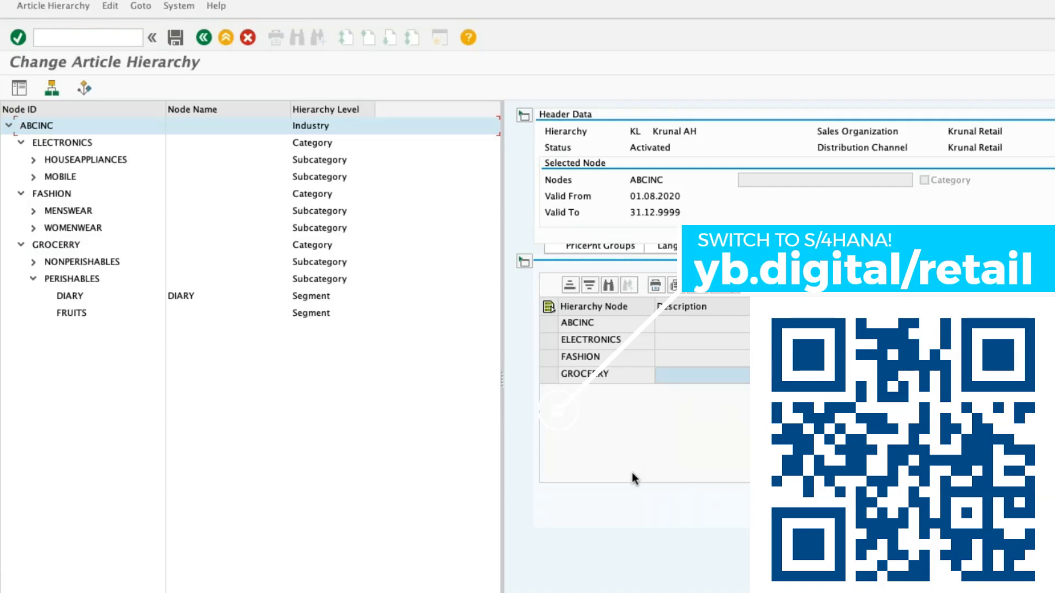
click(707, 311)
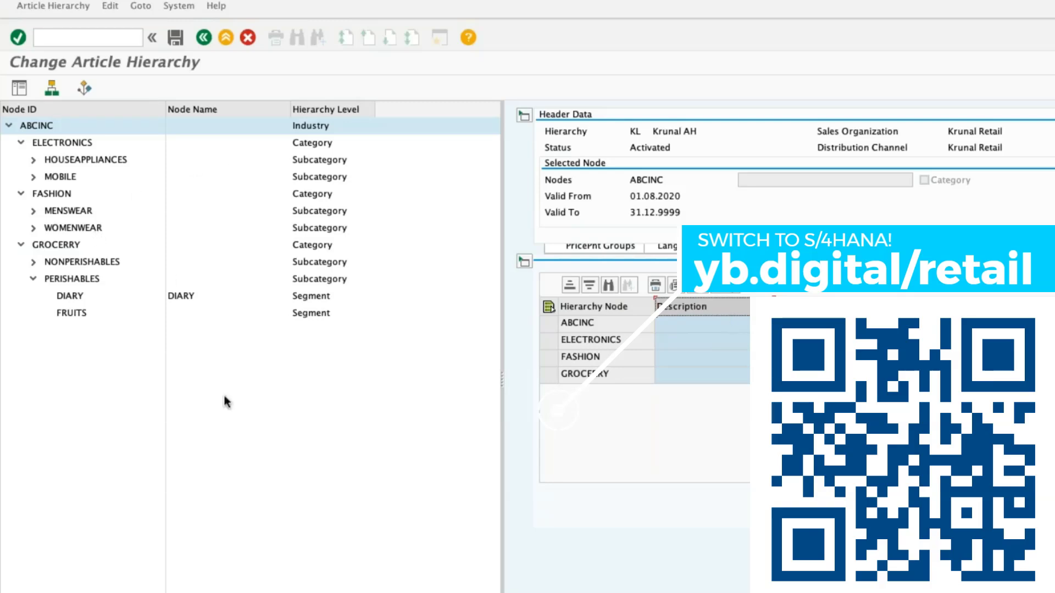
click(57, 39)
text(/NWMAT)
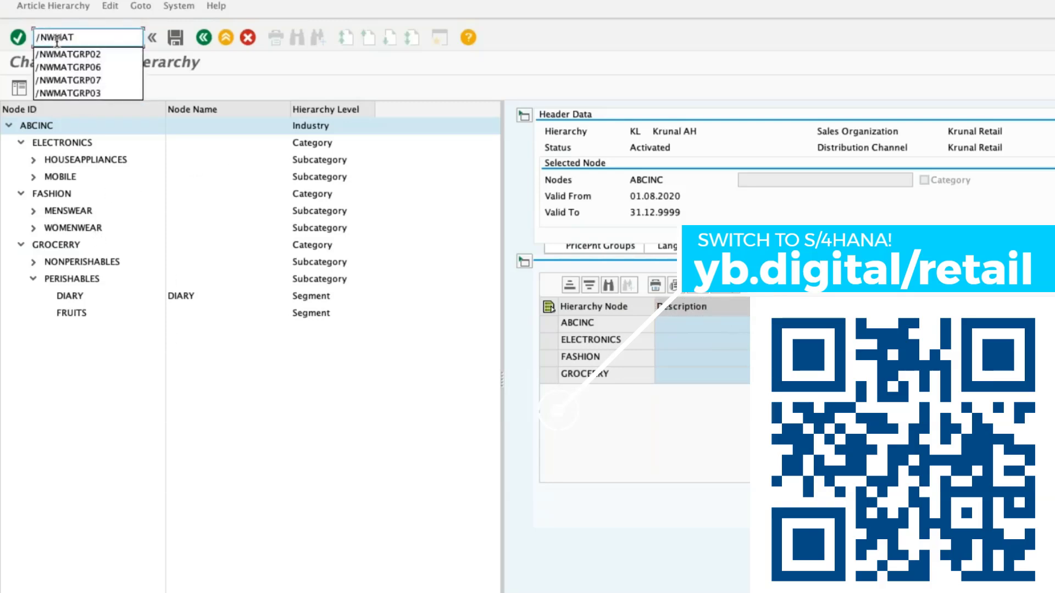
click(50, 128)
click(84, 39)
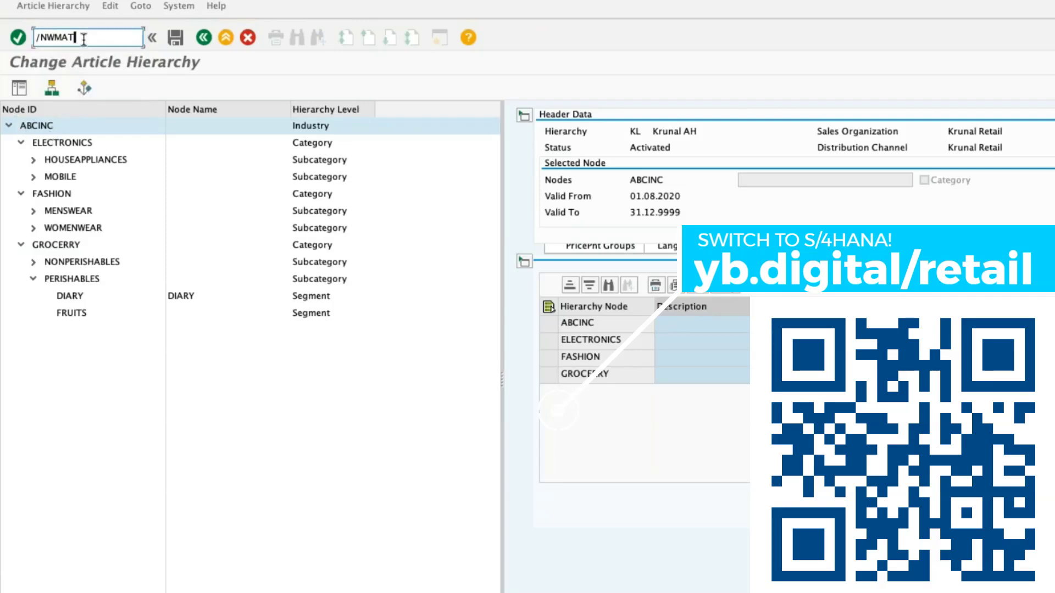
text(T)
key(BackSpace)
key(BackSpace)
key(BackSpace)
key(BackSpace)
key(BackSpace)
key(BackSpace)
Leave the KL hierarchy tree and return to the initial screen of the change transaction.
click(211, 38)
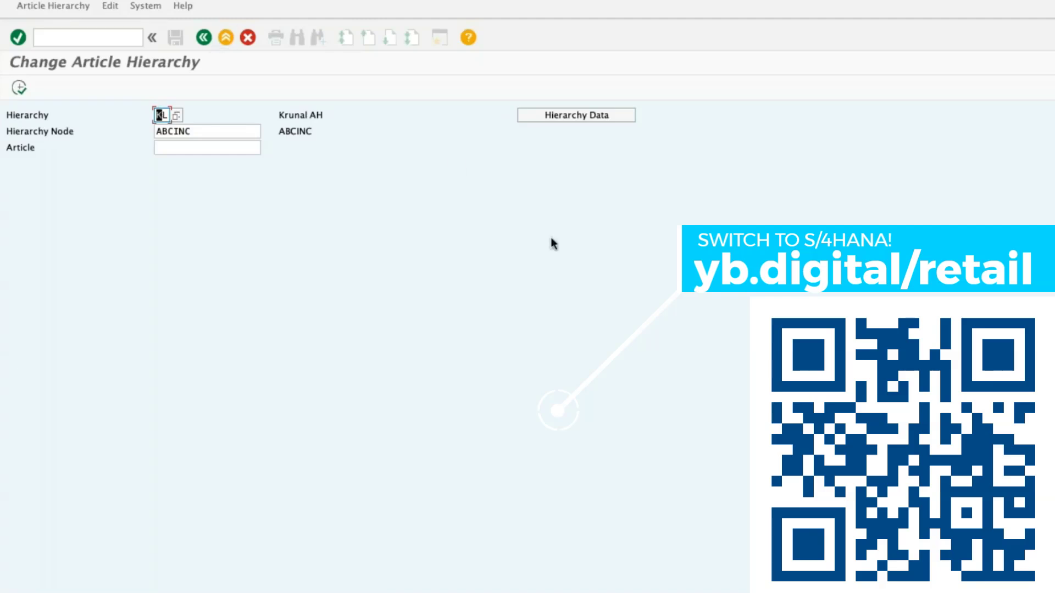